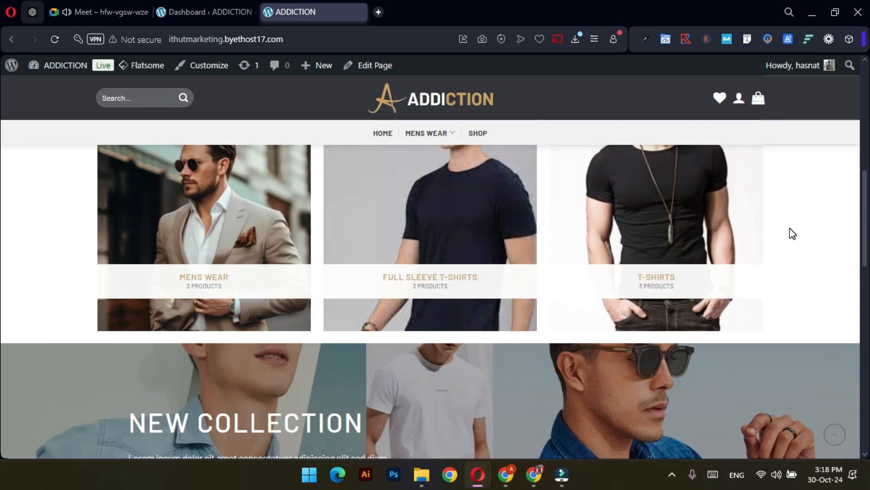
From the admin Dashboard, go to WooCommerce > Settings to reach the General settings page
scroll(603, 236, down, 3)
scroll(604, 238, down, 4)
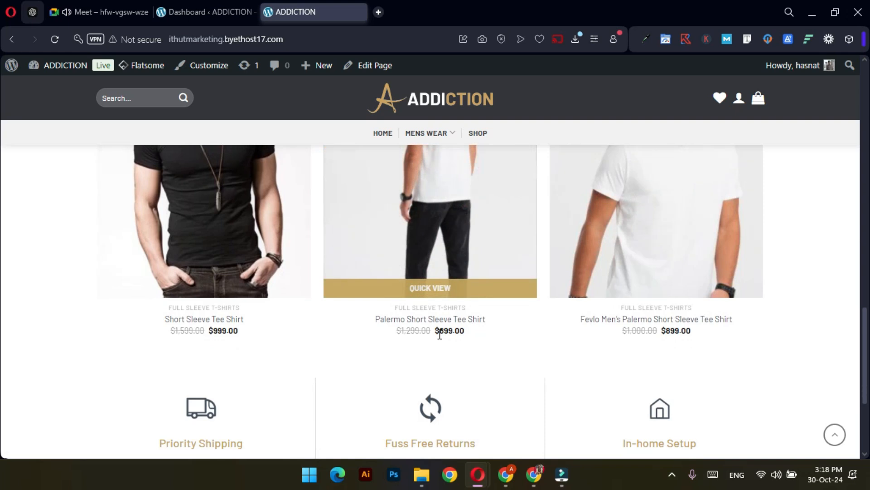
scroll(439, 331, up, 12)
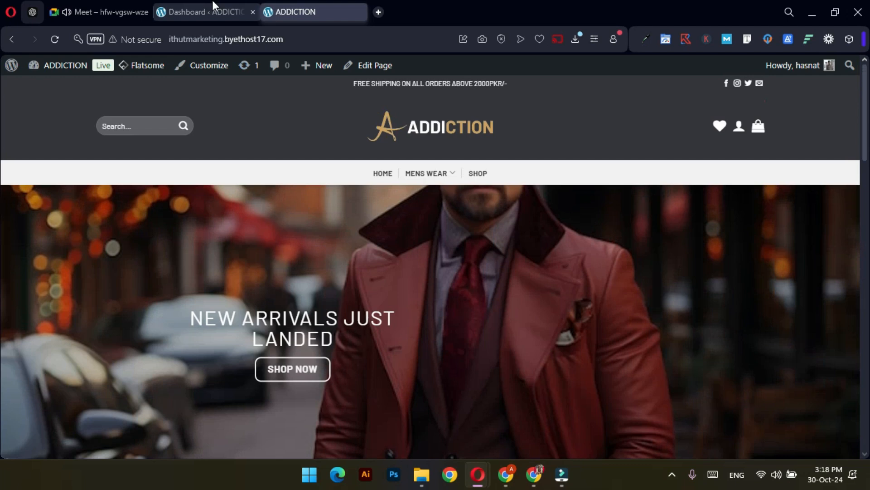
click(249, 17)
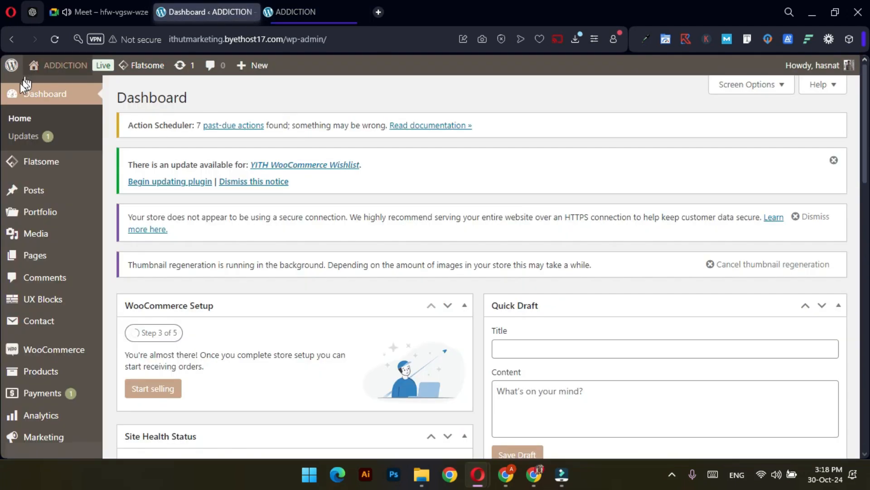
scroll(63, 250, down, 1)
mouse_move(62, 283)
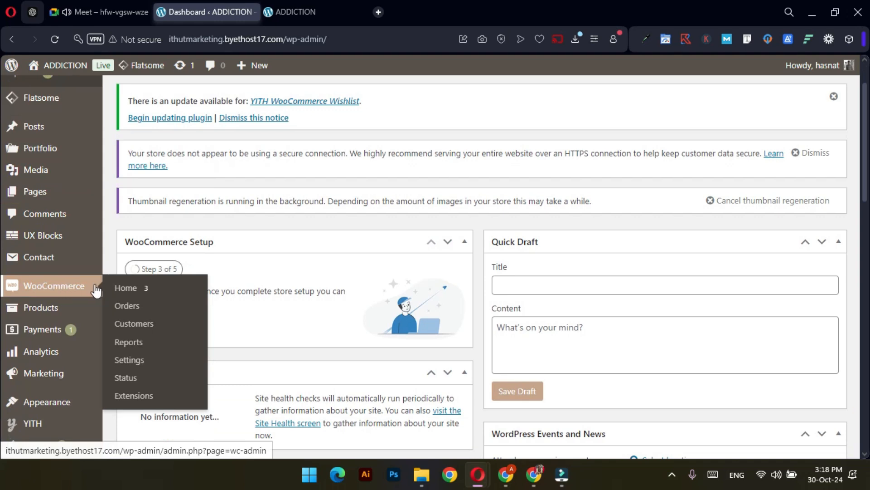
click(133, 363)
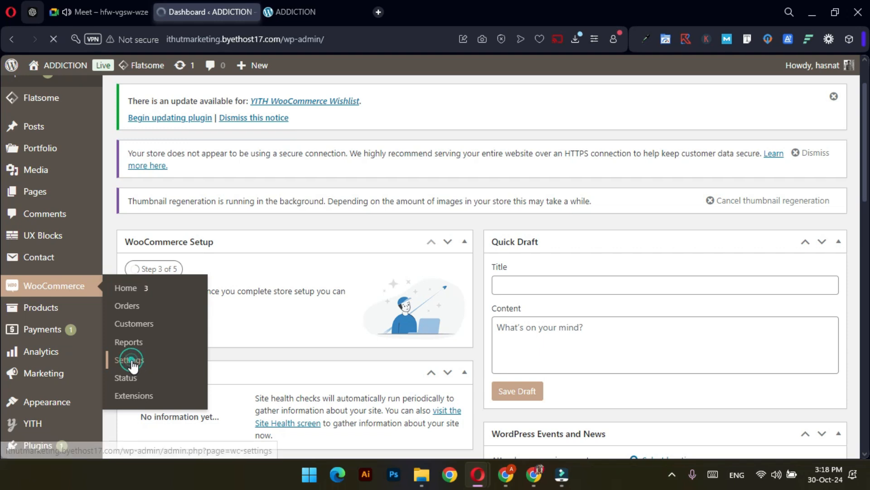
click(83, 0)
click(206, 1)
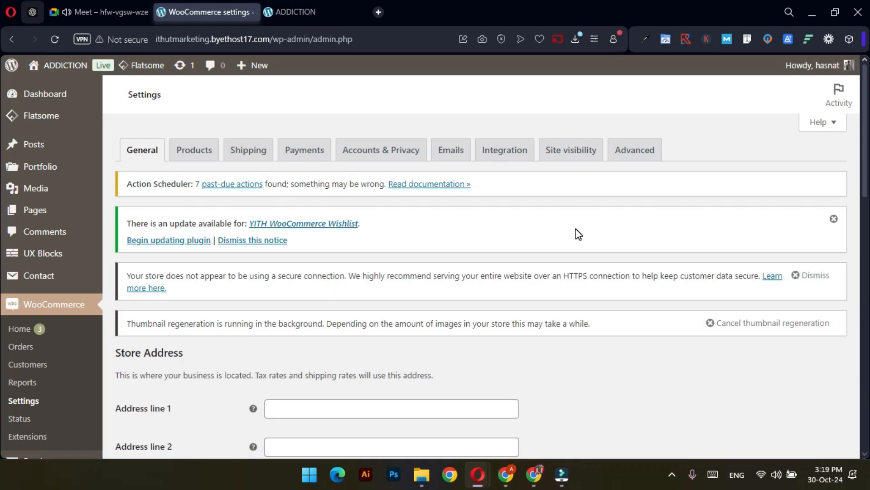
Enter Sargodha as the store's address line 1 and city
scroll(578, 234, down, 4)
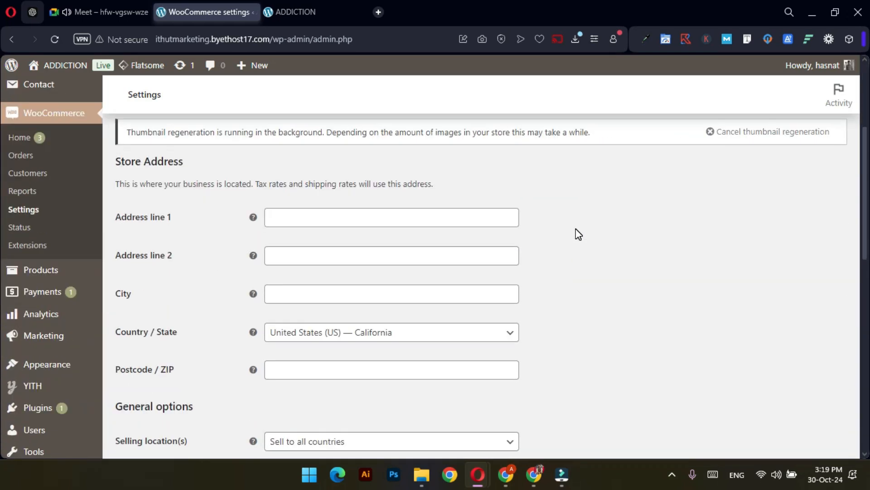
click(335, 221)
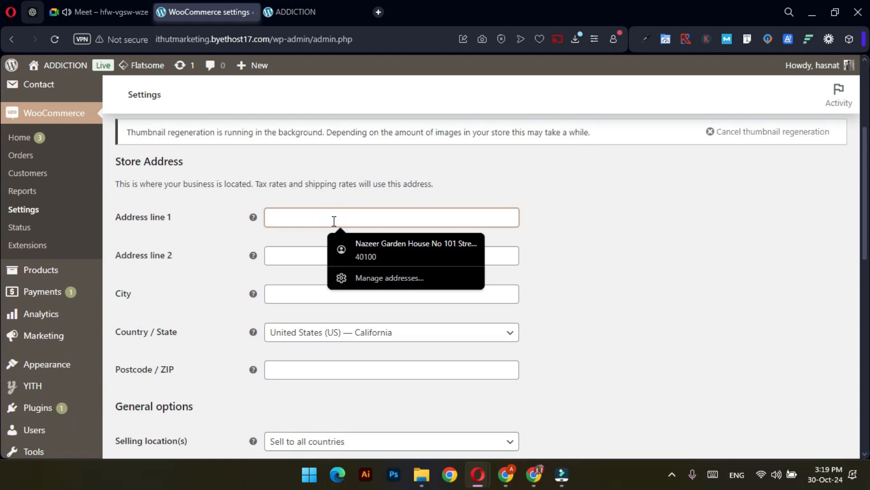
text(Sarg)
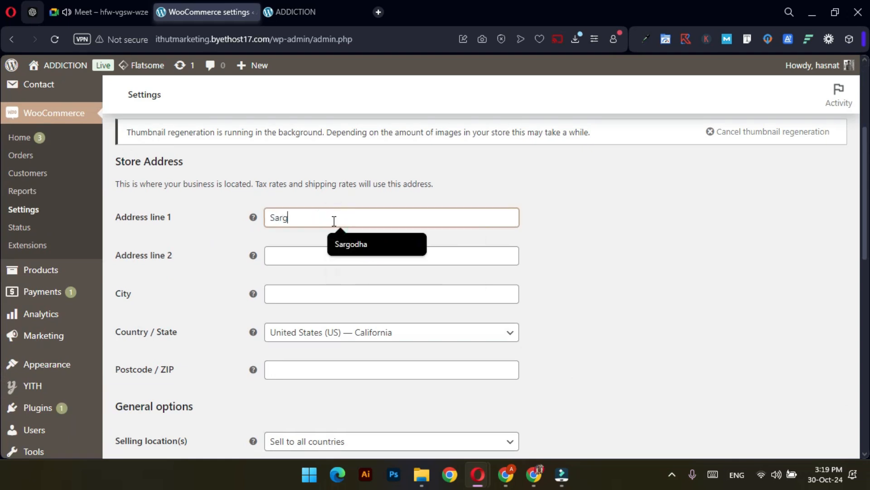
text(odha)
click(335, 289)
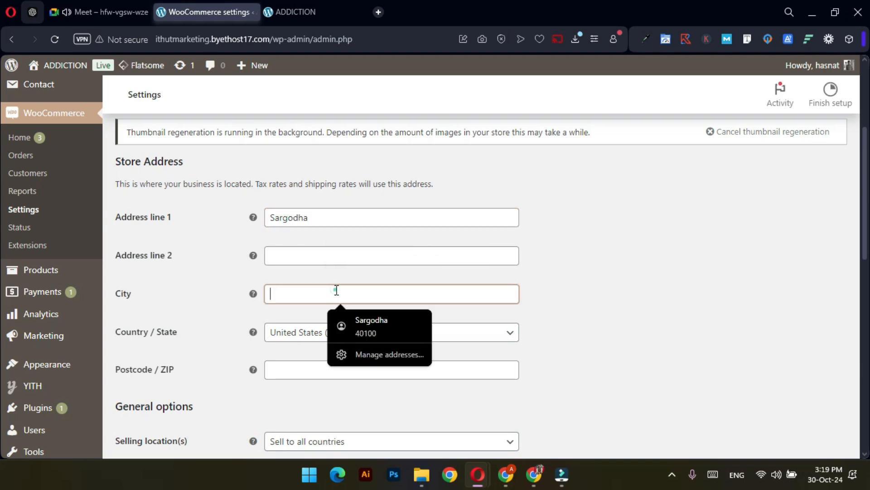
text(Sargodha)
click(622, 256)
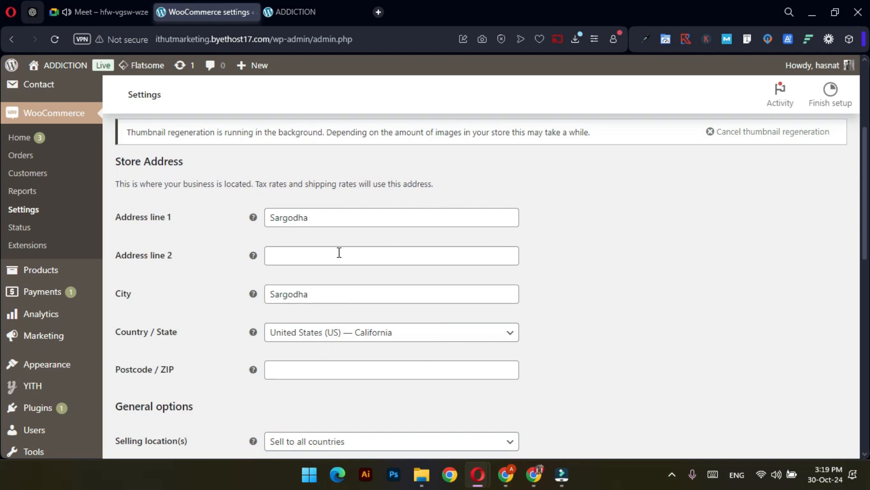
scroll(372, 293, down, 3)
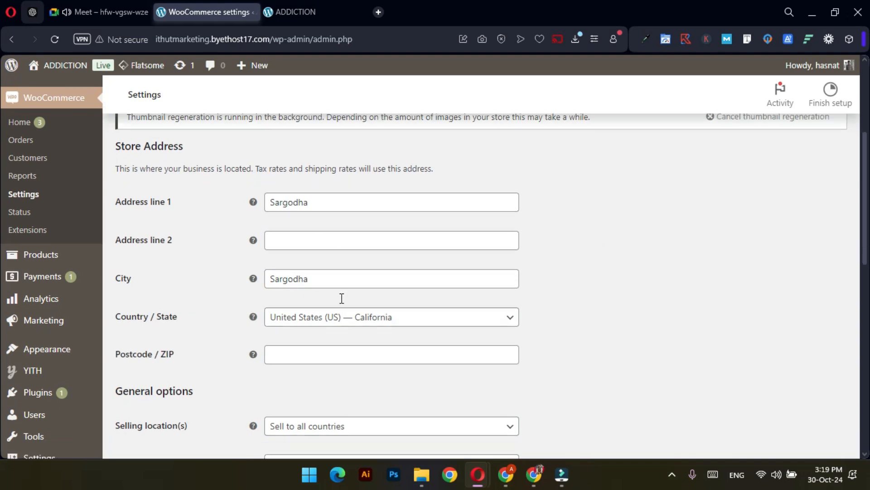
Set Country / State to Pakistan — Punjab and the store postcode to 40100
click(351, 215)
click(353, 226)
text(pakis)
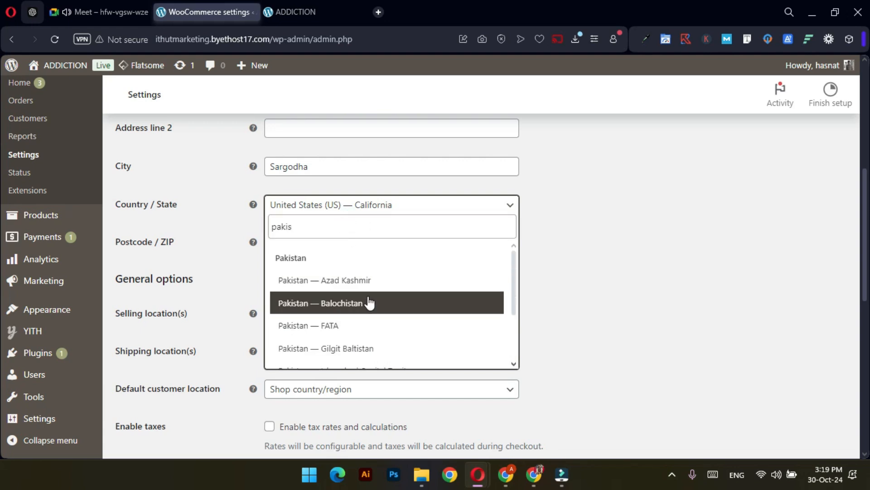
scroll(369, 302, down, 2)
click(336, 359)
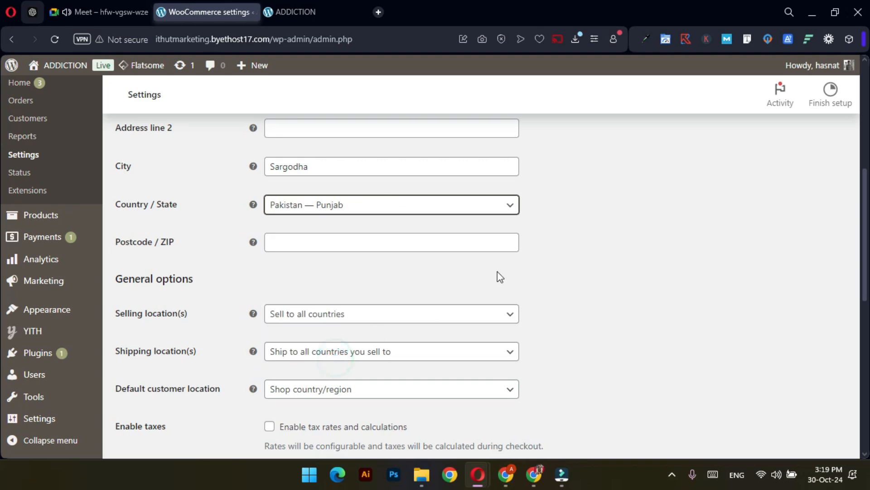
click(318, 242)
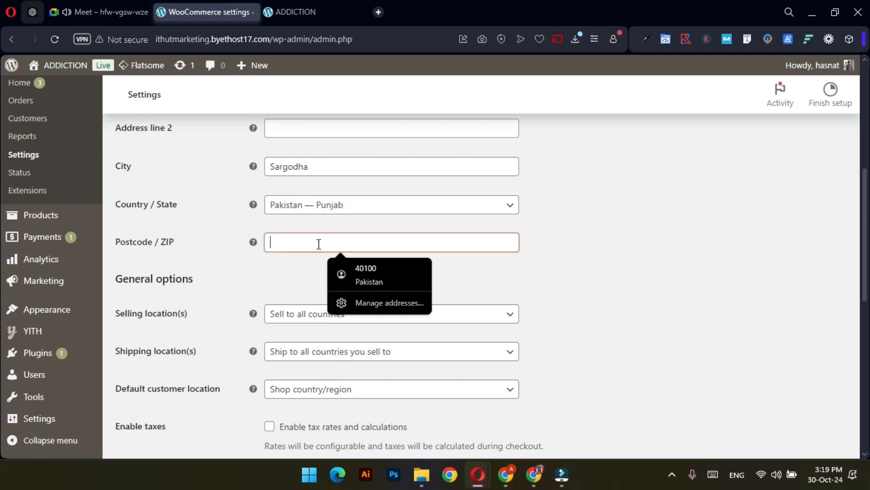
text(40100)
click(581, 245)
scroll(438, 244, down, 1)
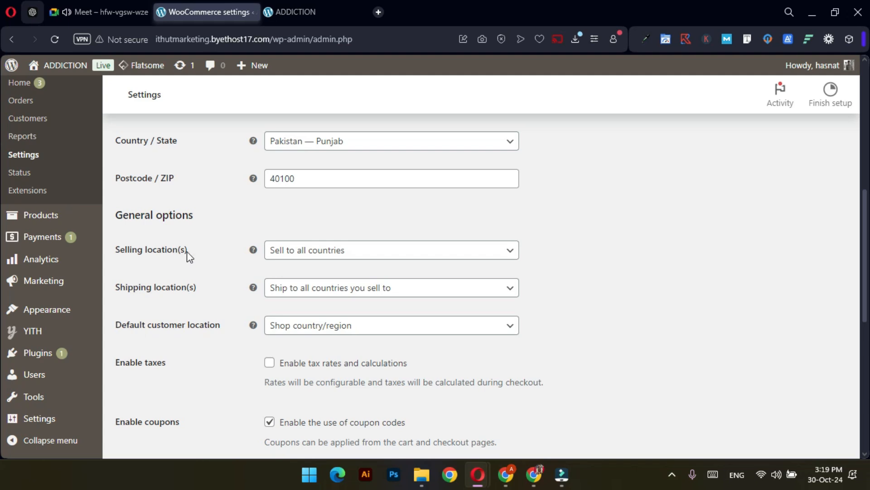
Set Selling location(s) to Sell to specific countries with Pakistan as the only country
click(317, 250)
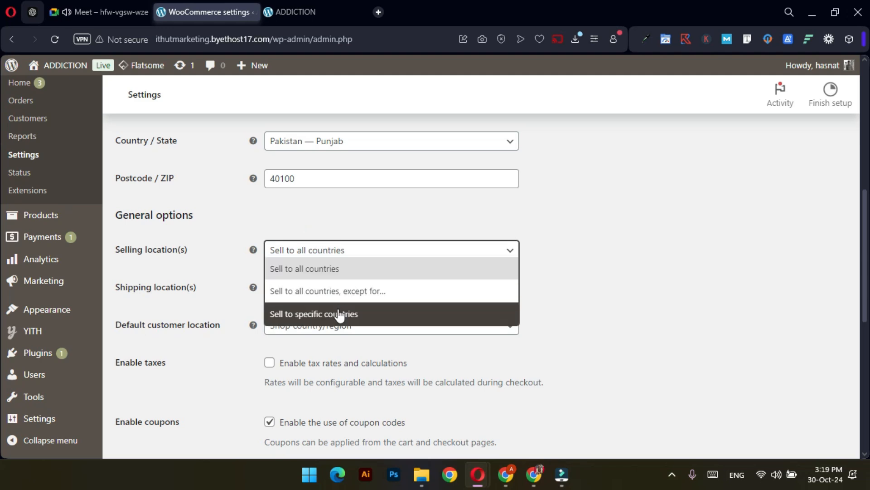
click(314, 313)
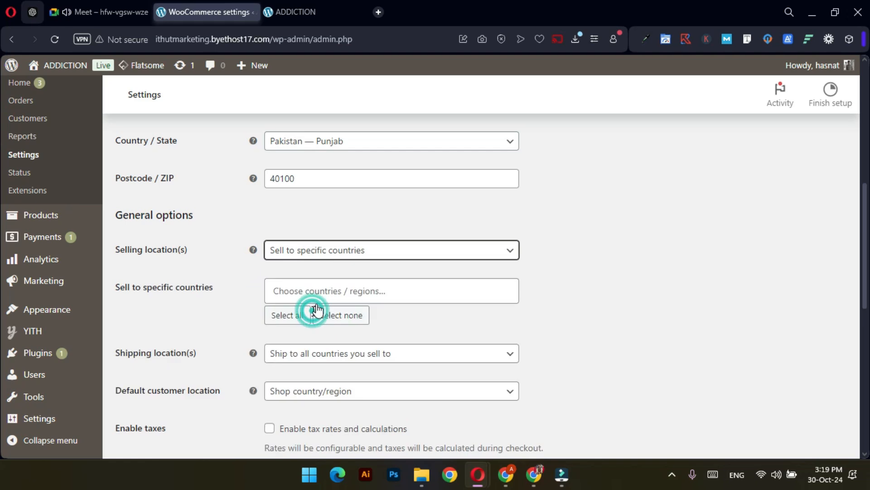
click(338, 290)
scroll(348, 368, down, 5)
scroll(350, 358, up, 5)
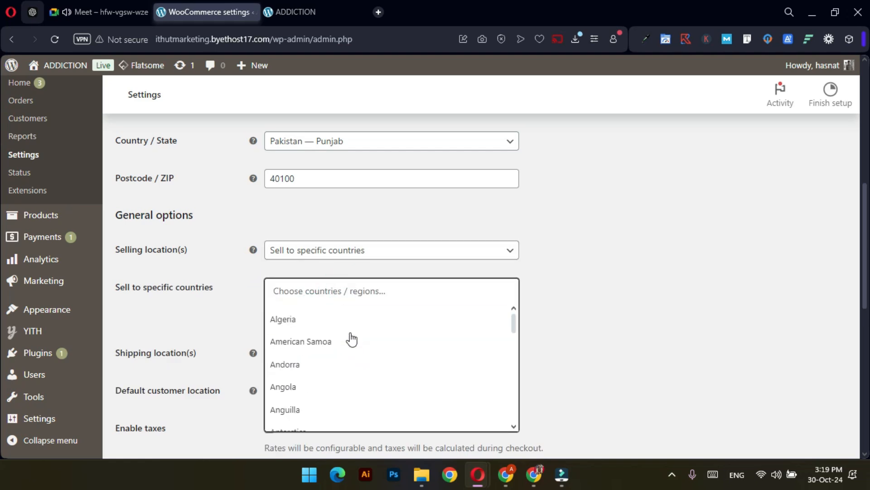
click(357, 287)
text(Pa)
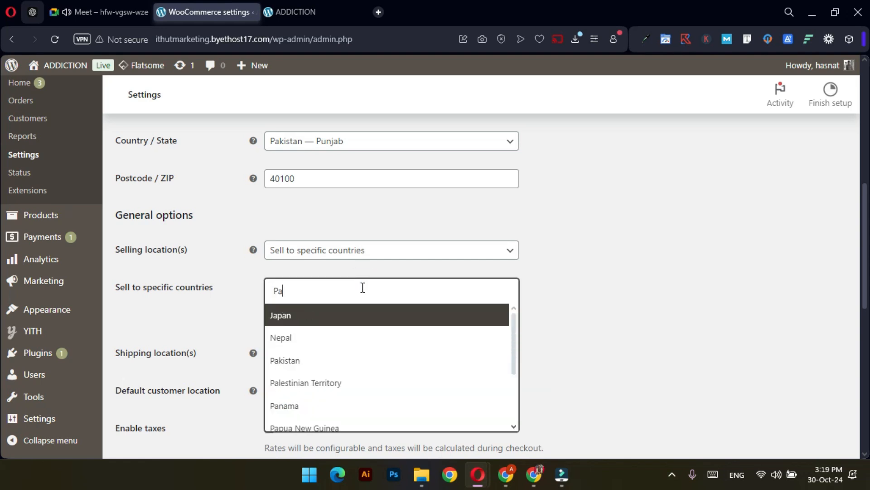
text(kist)
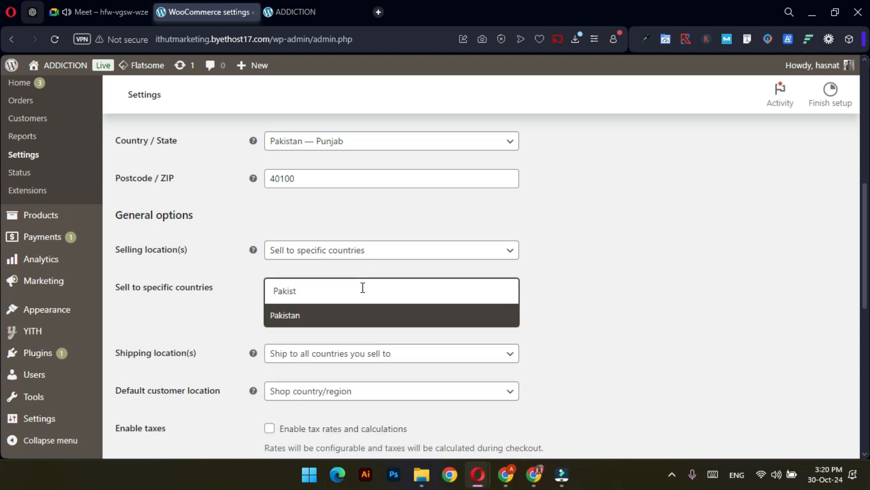
key(Return)
click(589, 263)
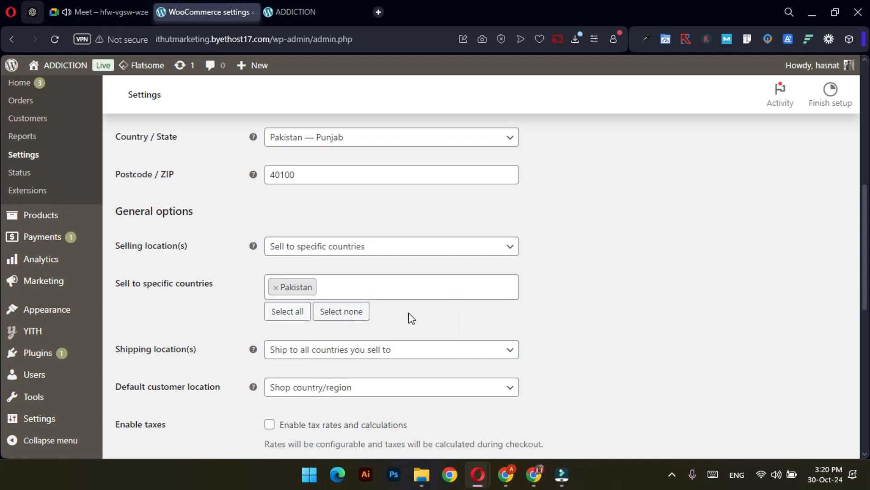
scroll(412, 318, down, 3)
Set Shipping location(s) to Ship to specific countries only, adding Pakistan; leave default customer location unchanged
click(339, 227)
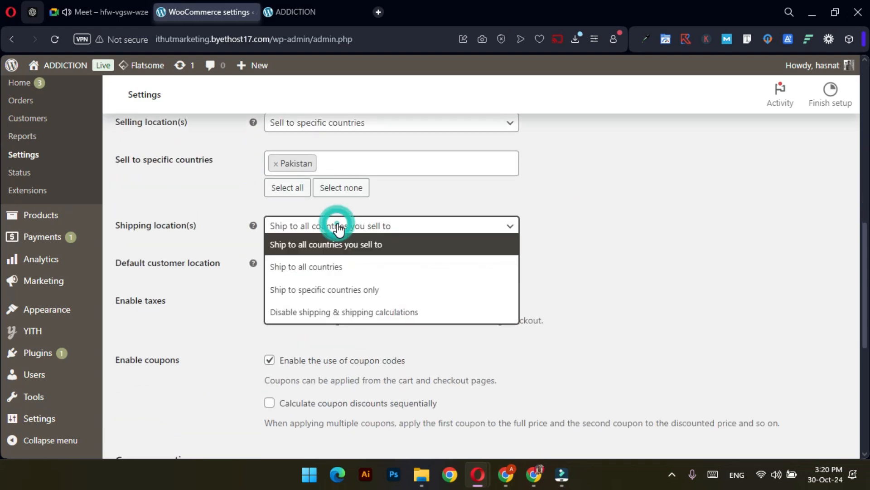
click(322, 290)
click(334, 263)
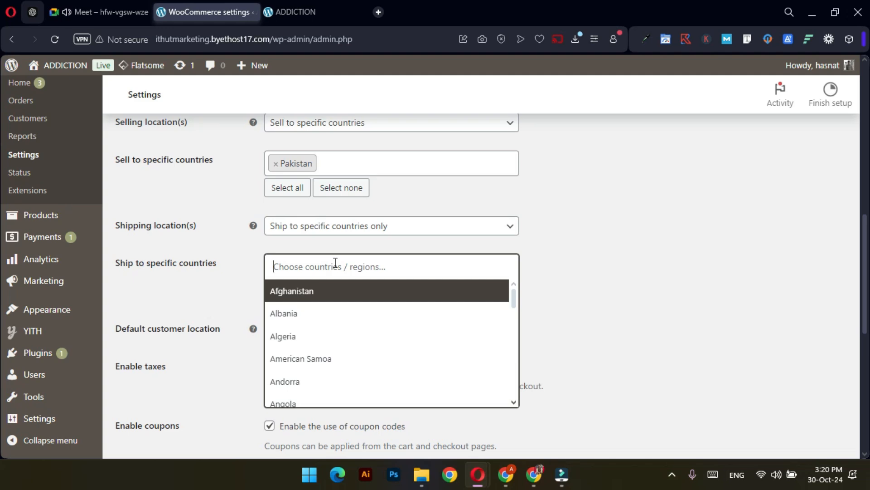
text(Paki)
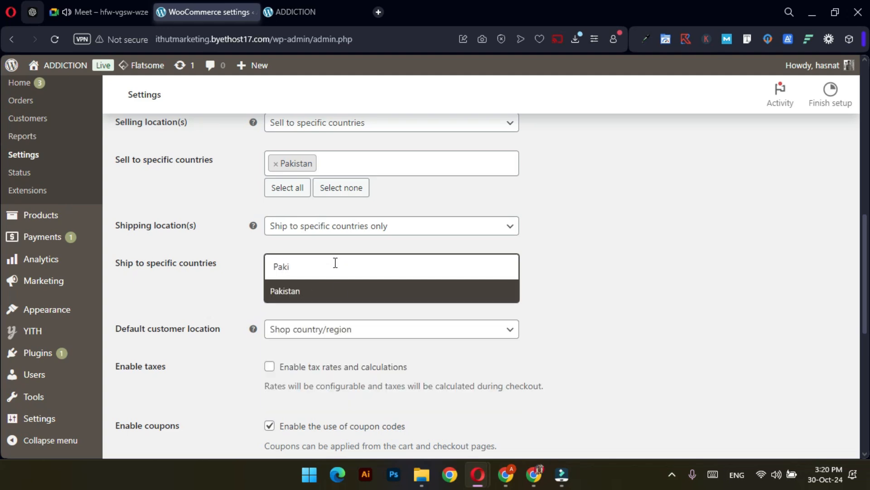
click(337, 290)
click(602, 272)
scroll(601, 272, down, 3)
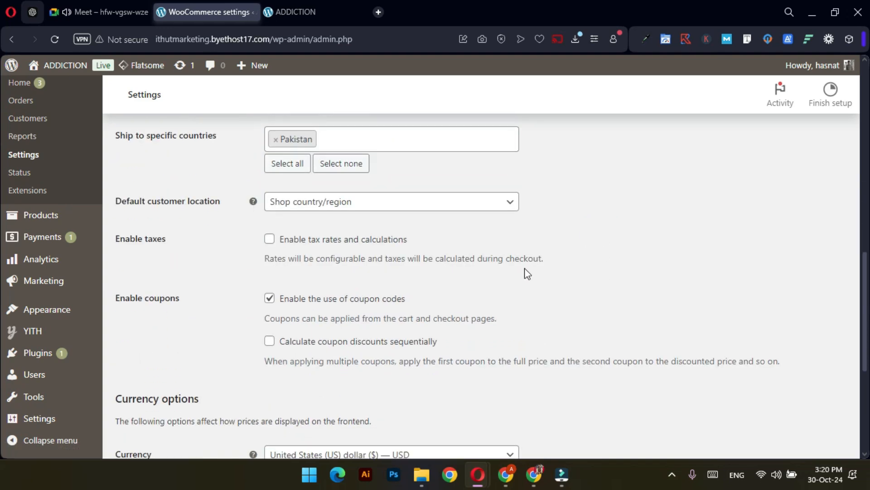
click(304, 203)
click(706, 216)
scroll(219, 249, down, 2)
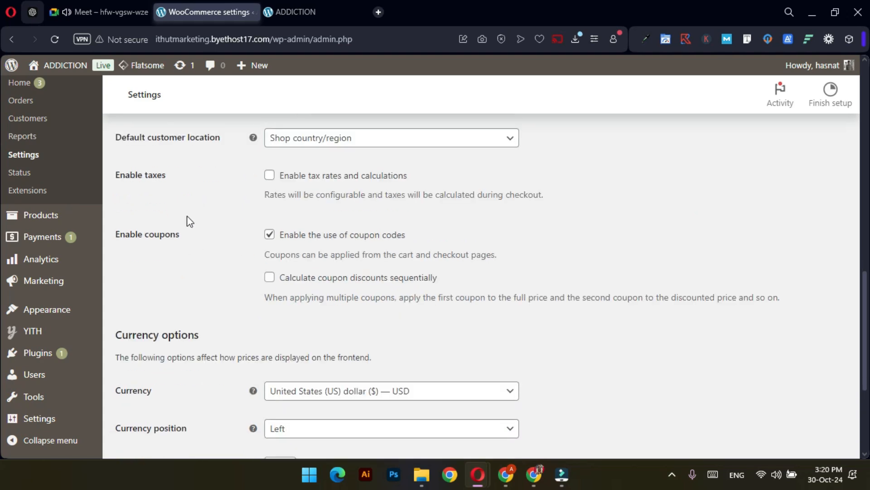
double_click(167, 176)
click(193, 189)
scroll(325, 287, down, 2)
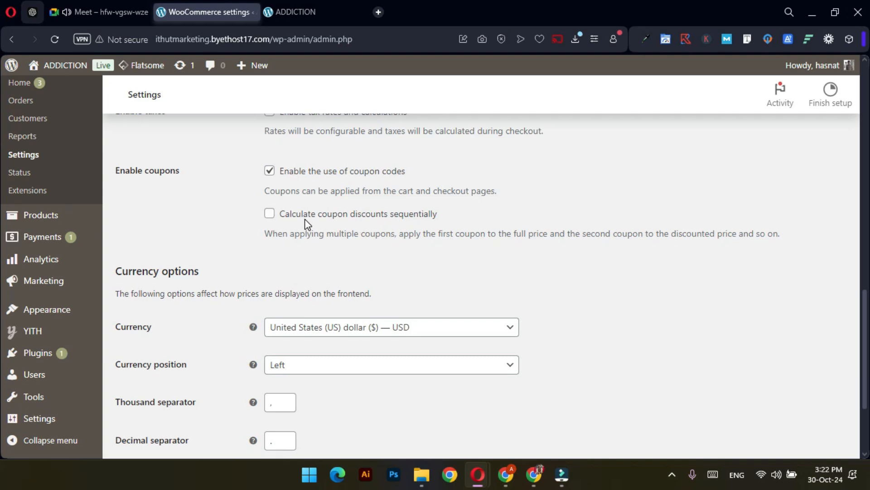
Choose Pakistani rupee (₨) — PKR as the store currency and save changes
scroll(477, 279, down, 1)
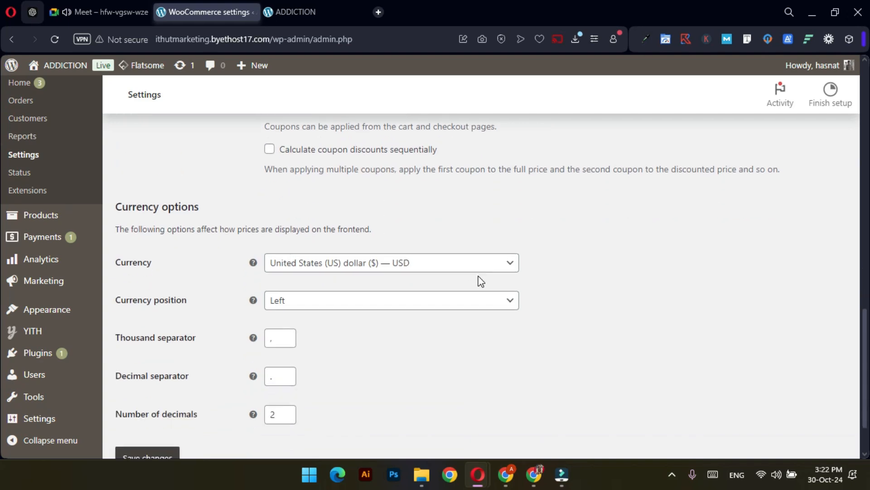
scroll(480, 281, down, 1)
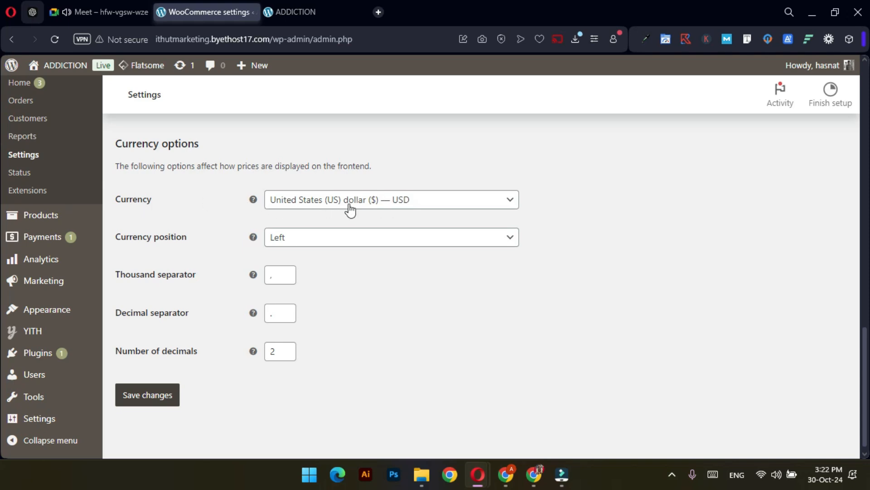
click(379, 203)
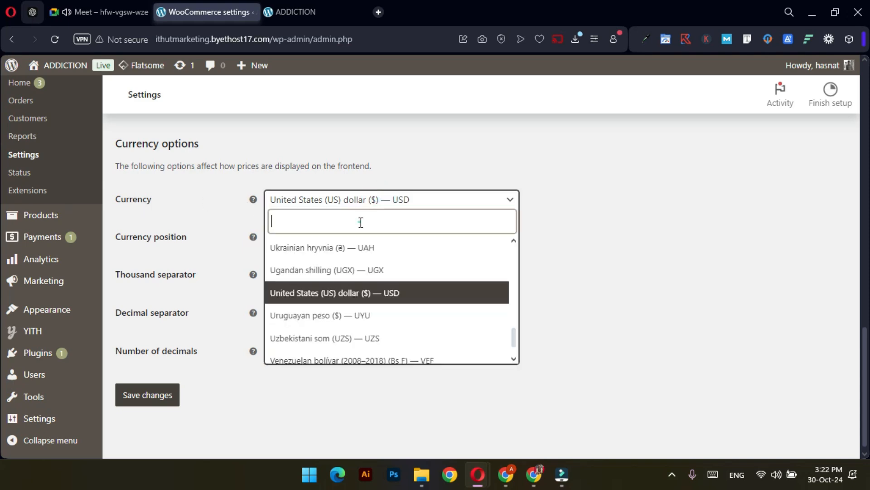
text(pkai)
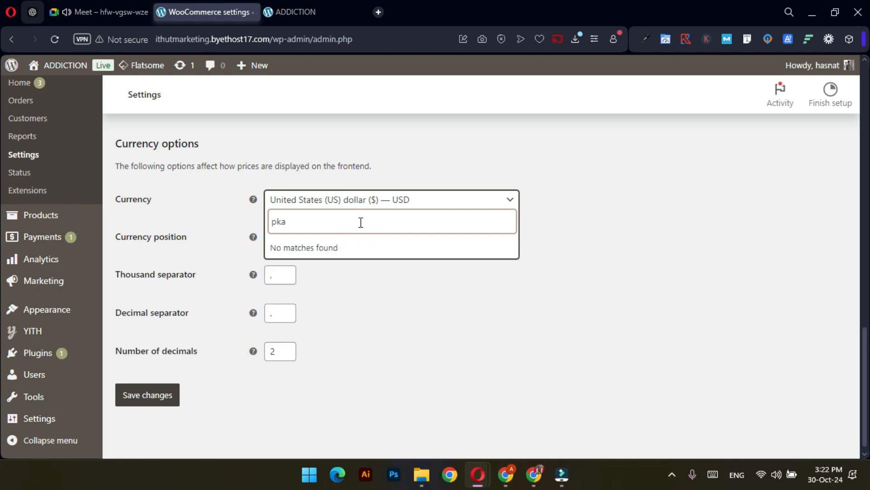
key(BackSpace)
key(BackSpace)
text(aki)
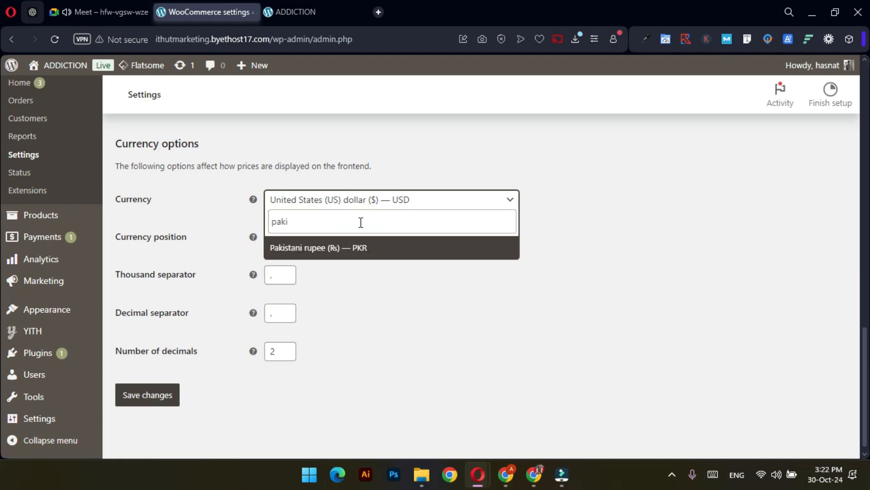
click(384, 249)
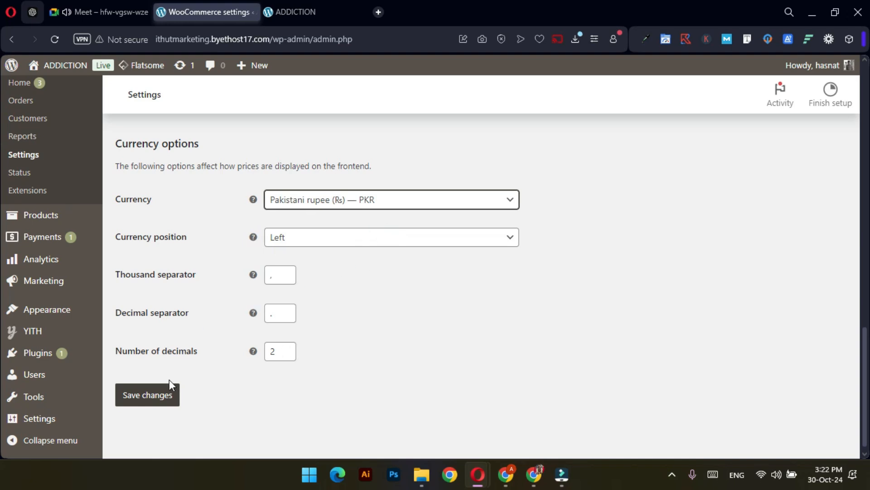
click(147, 398)
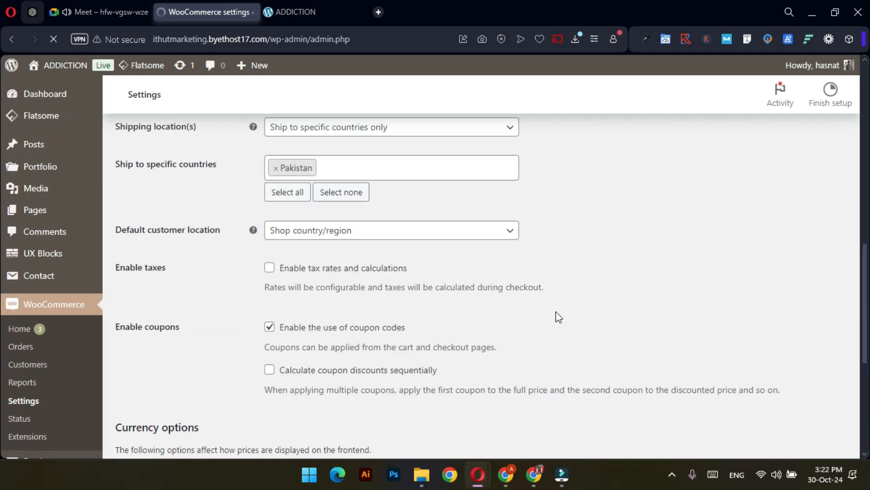
scroll(556, 311, up, 10)
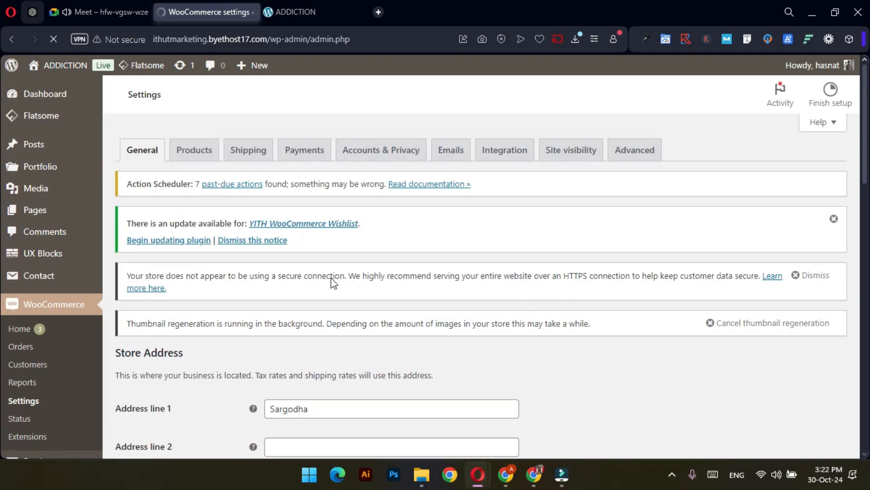
Reload the ADDICTION storefront and open the Palermo Short Sleeve Tee Shirt page
click(301, 7)
click(55, 39)
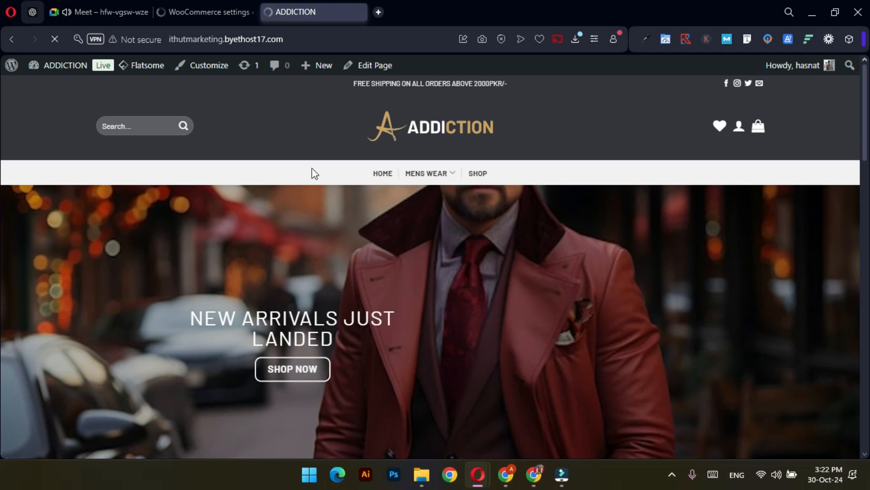
scroll(311, 164, down, 10)
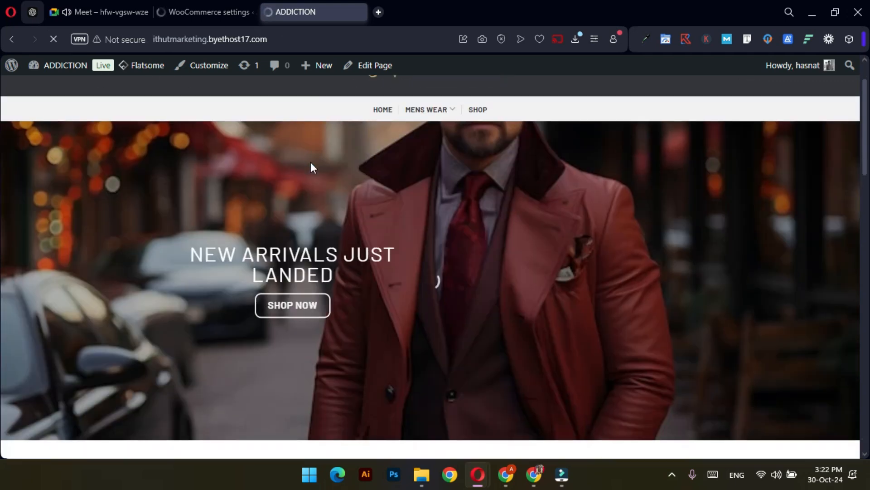
scroll(315, 168, down, 10)
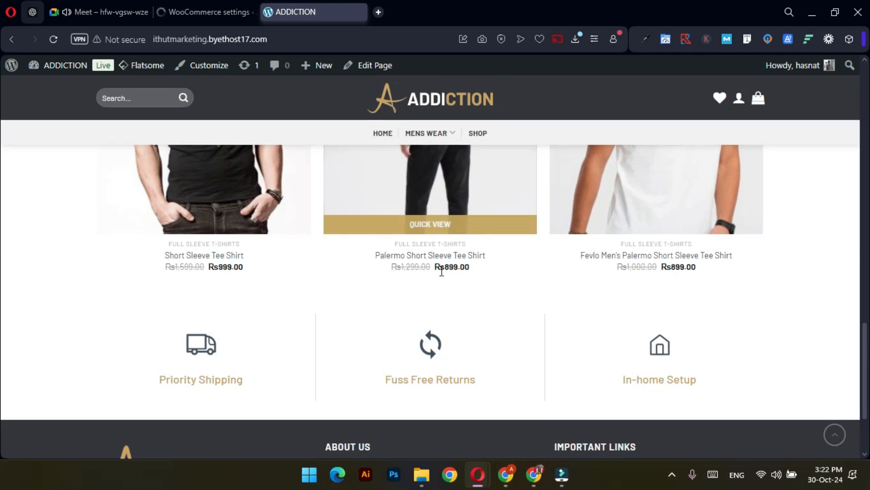
scroll(442, 268, up, 3)
click(409, 232)
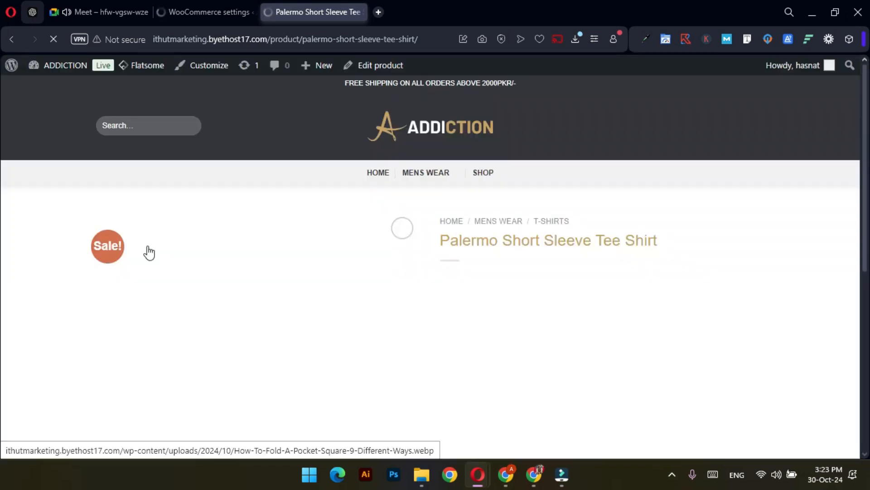
Confirm the tee's price shows in Rs, add it to the cart and view the cart
scroll(626, 332, down, 3)
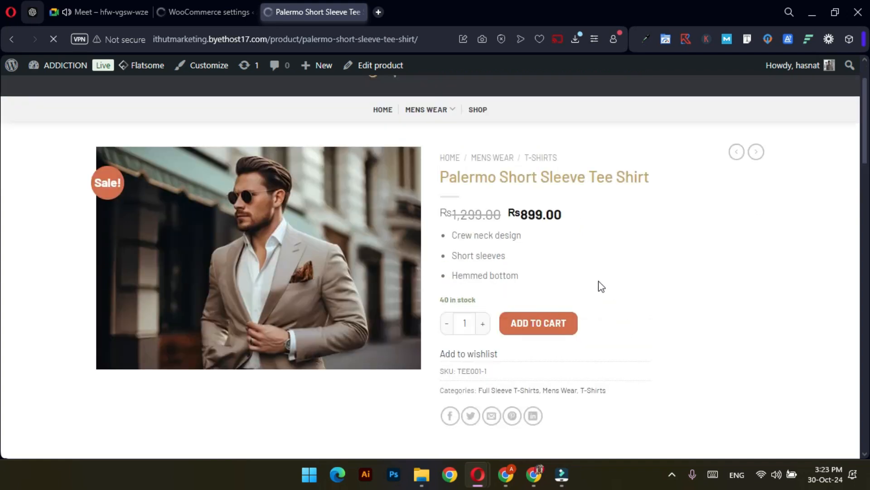
scroll(550, 280, down, 3)
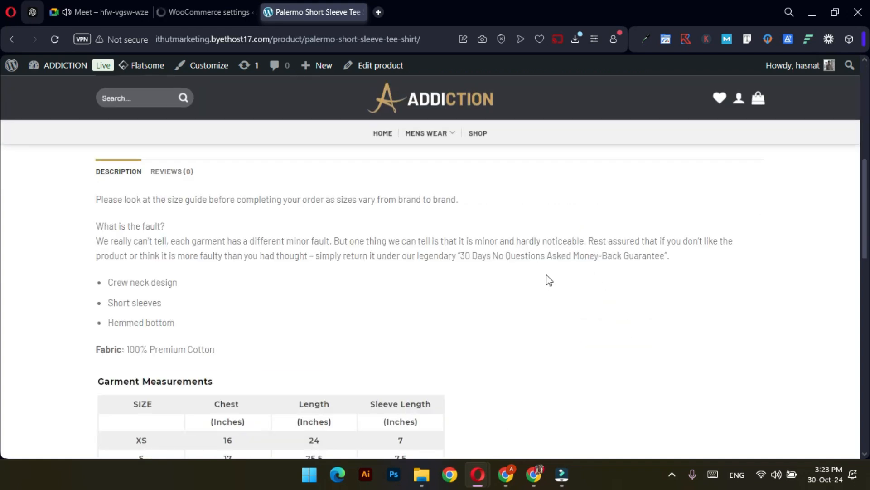
scroll(546, 278, down, 6)
scroll(537, 304, down, 5)
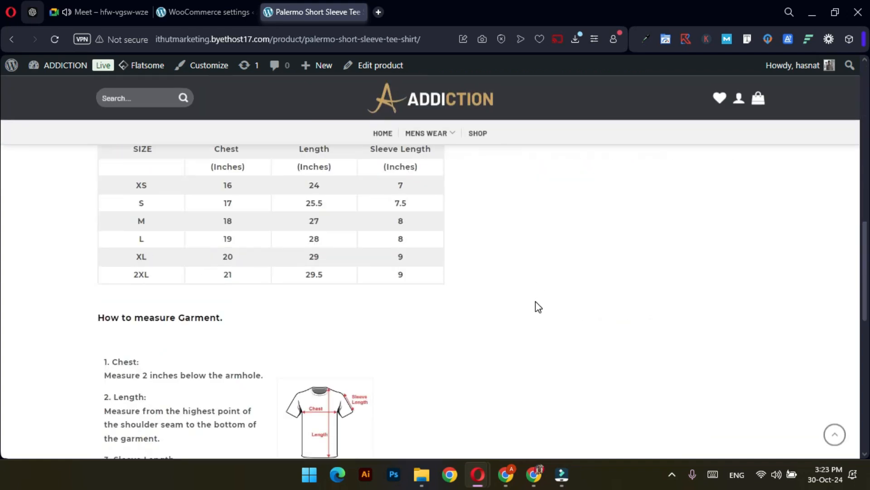
scroll(537, 303, up, 8)
scroll(537, 301, up, 10)
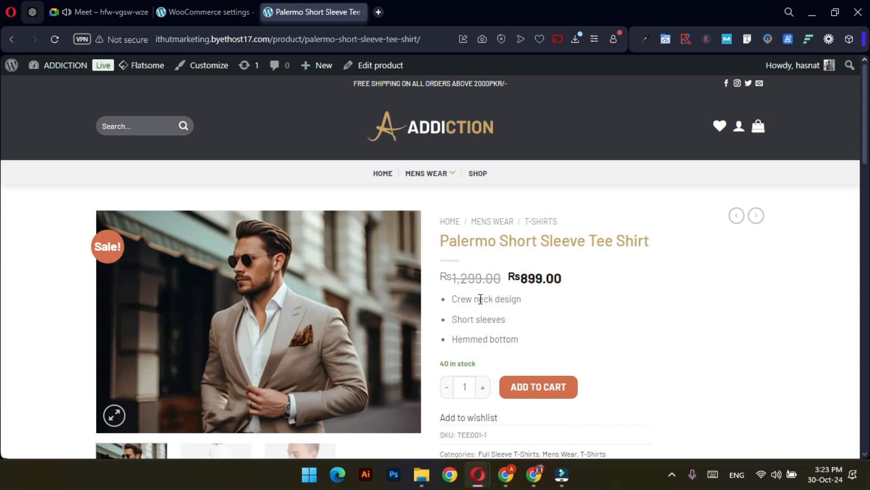
drag(522, 276, 513, 276)
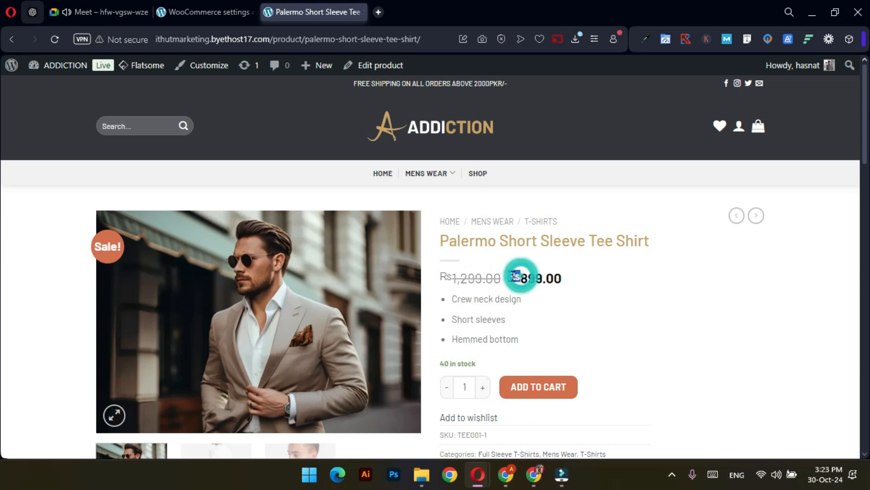
click(592, 293)
scroll(594, 294, down, 1)
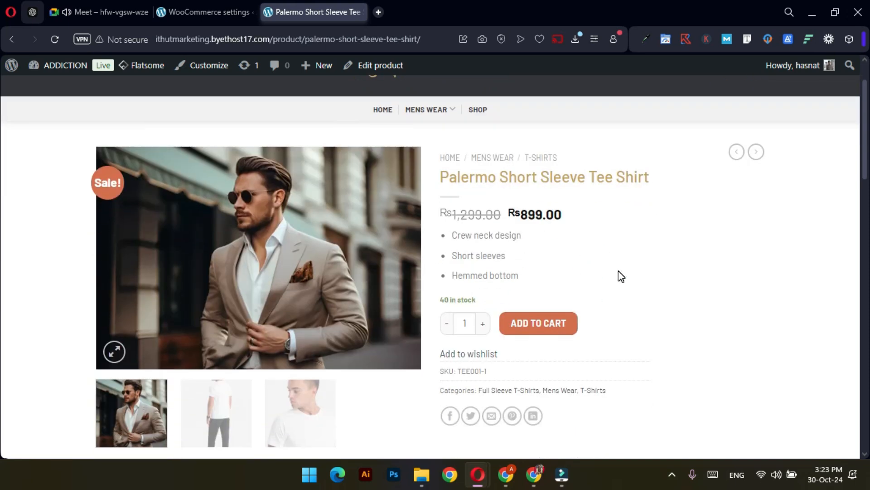
scroll(619, 272, down, 2)
scroll(619, 270, up, 3)
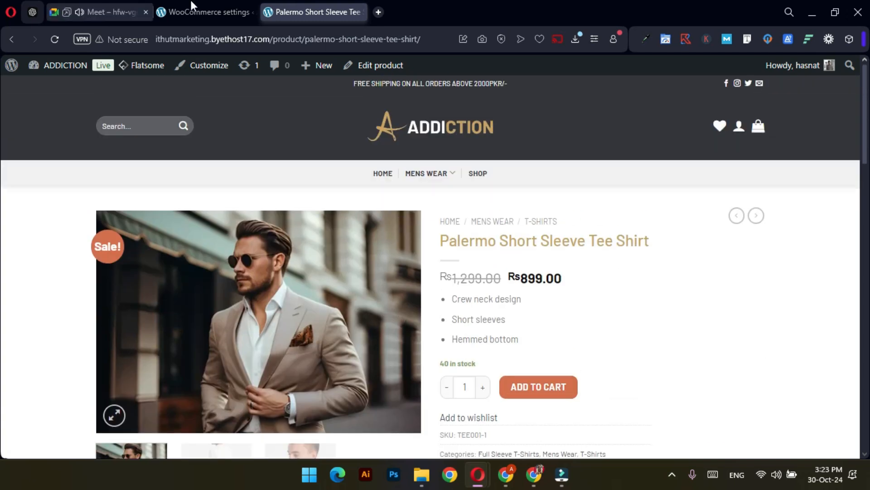
scroll(607, 346, down, 1)
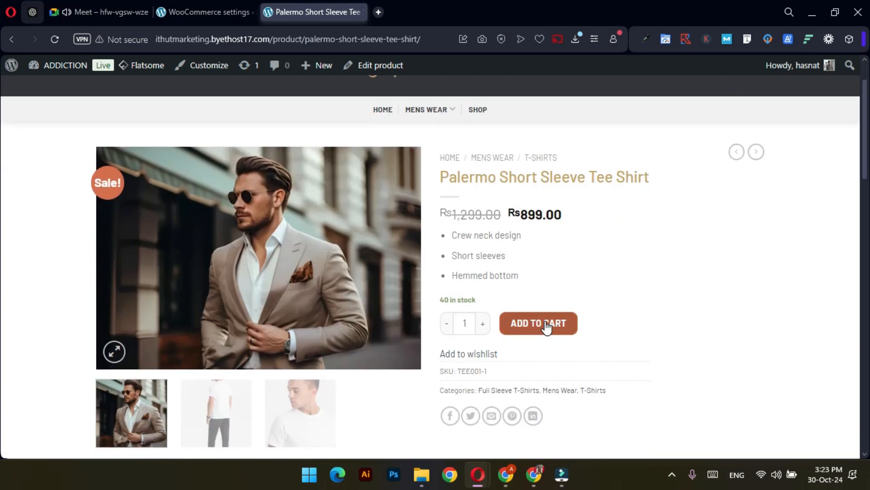
click(526, 330)
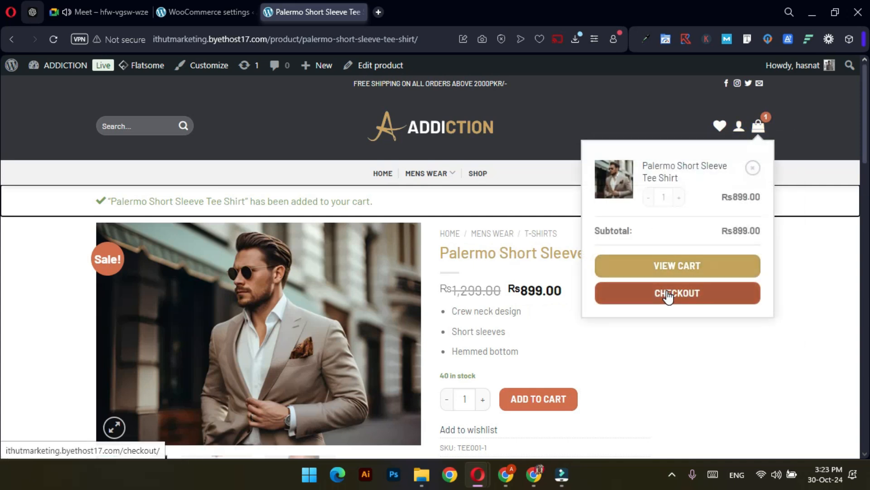
click(674, 269)
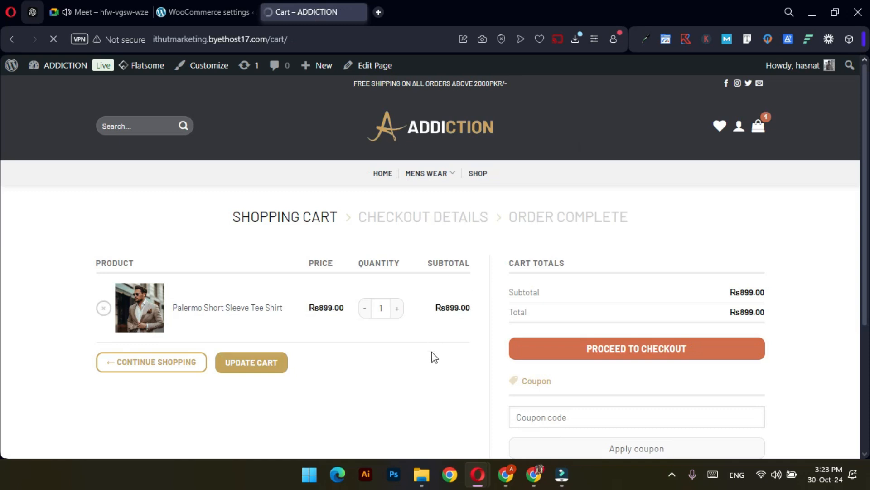
Proceed from the cart to the checkout page
scroll(416, 337, down, 3)
scroll(416, 336, up, 3)
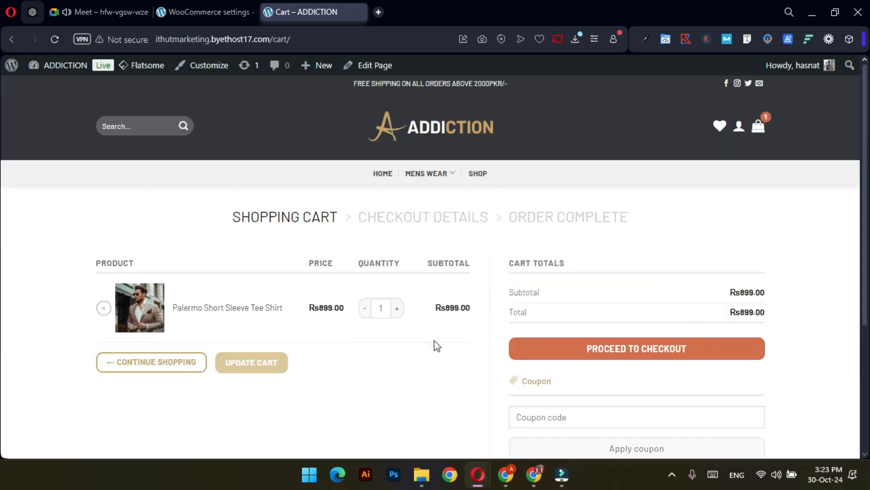
scroll(437, 346, down, 2)
click(590, 283)
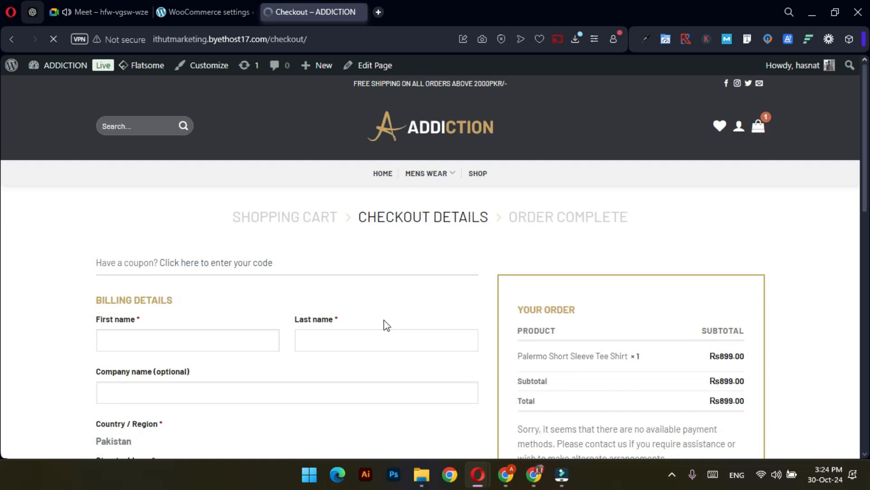
Enter the customer's first and last name in the billing details
scroll(382, 324, down, 3)
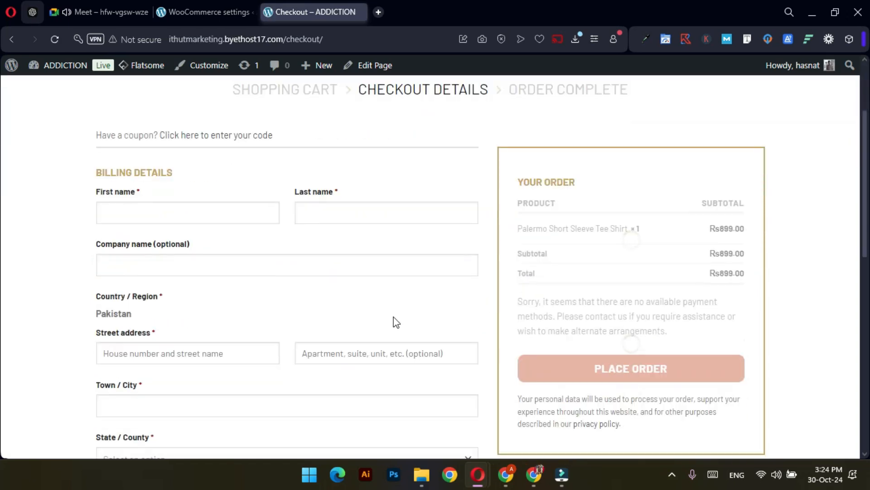
click(242, 215)
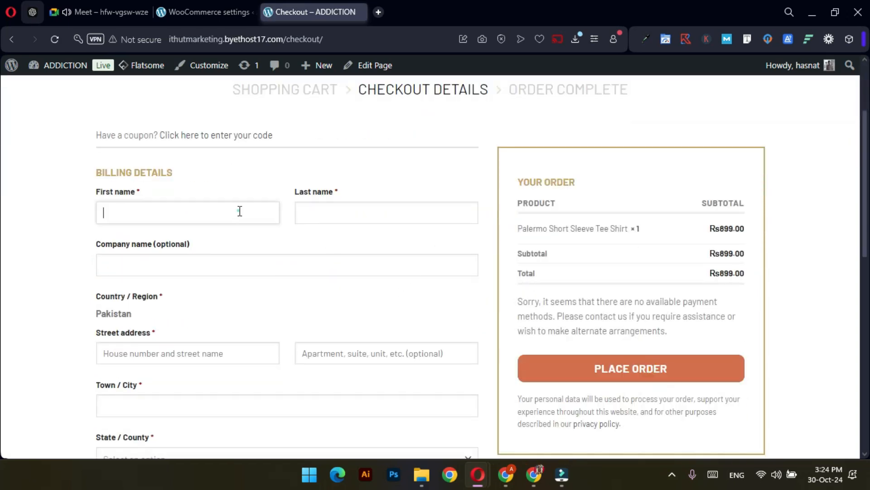
key(Tab)
text(0)
key(Tab)
text(u)
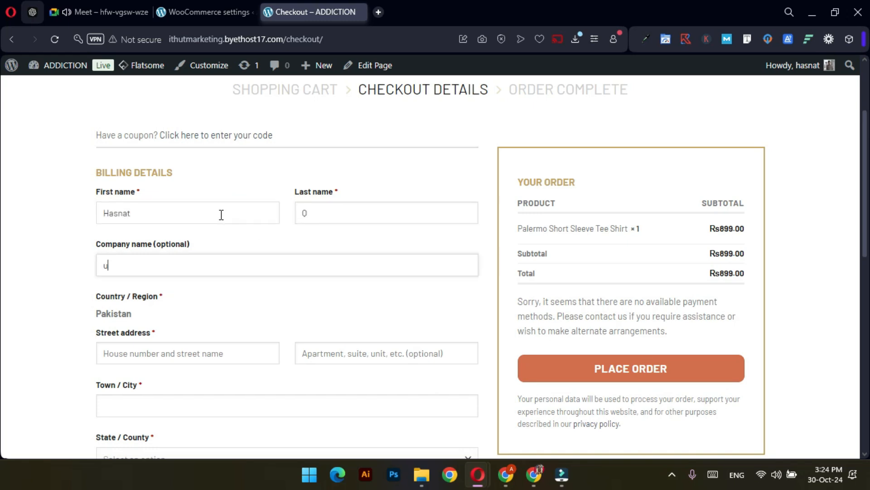
click(330, 211)
key(BackSpace)
click(266, 263)
Fill in the saved street address and city and choose Punjab as the province
click(198, 353)
click(212, 387)
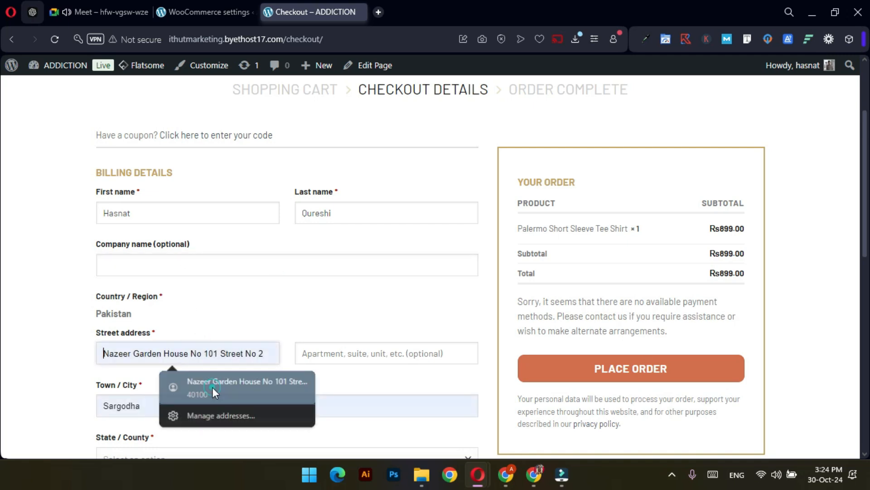
click(377, 355)
click(302, 385)
scroll(303, 385, down, 1)
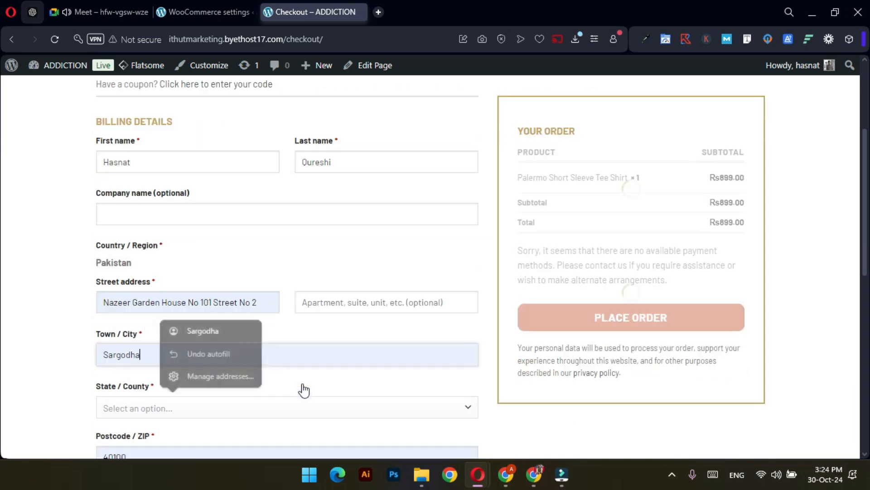
scroll(299, 385, down, 2)
click(127, 332)
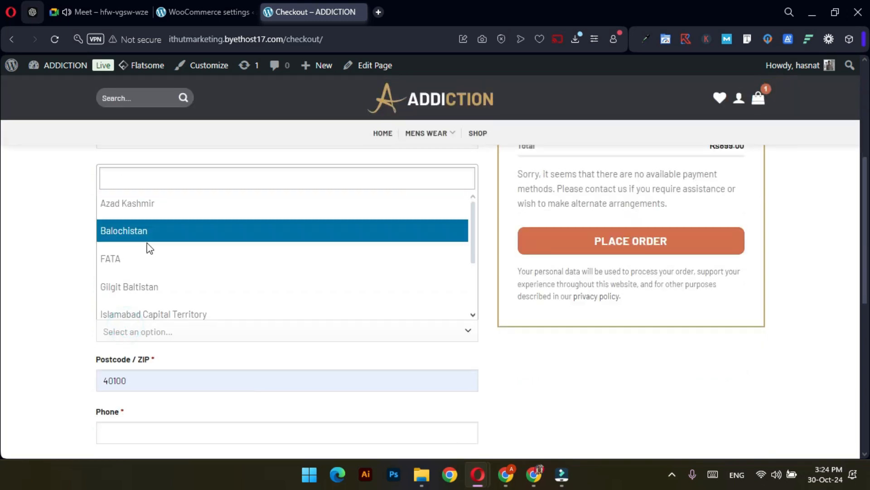
scroll(149, 249, down, 2)
click(66, 296)
click(205, 335)
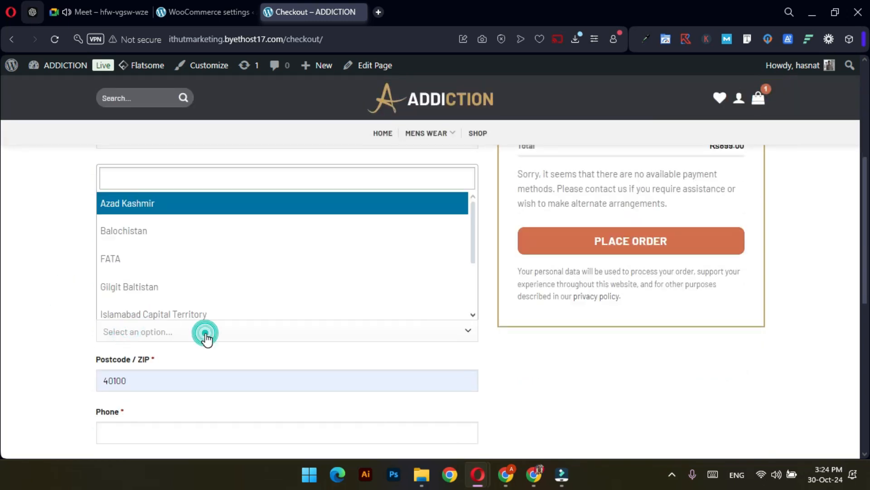
scroll(159, 274, down, 2)
click(153, 284)
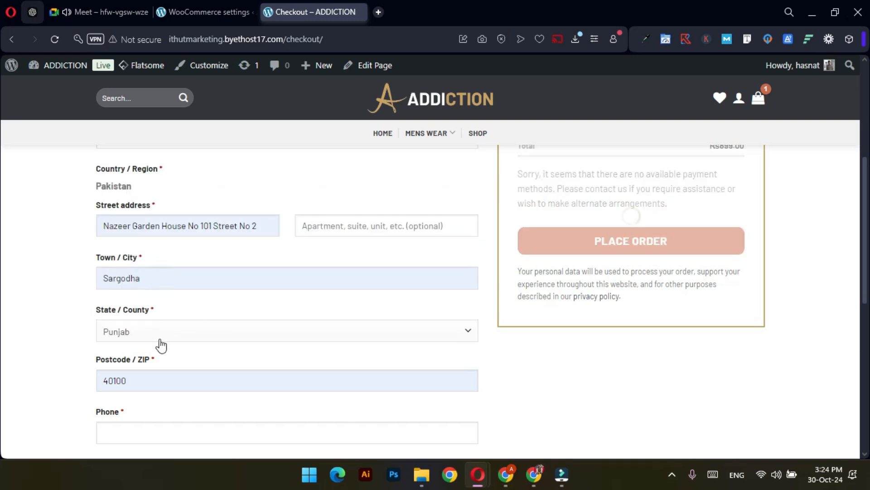
scroll(161, 345, down, 3)
Enter the customer's phone number and place the order, which fails with 'Invalid payment method'
click(153, 295)
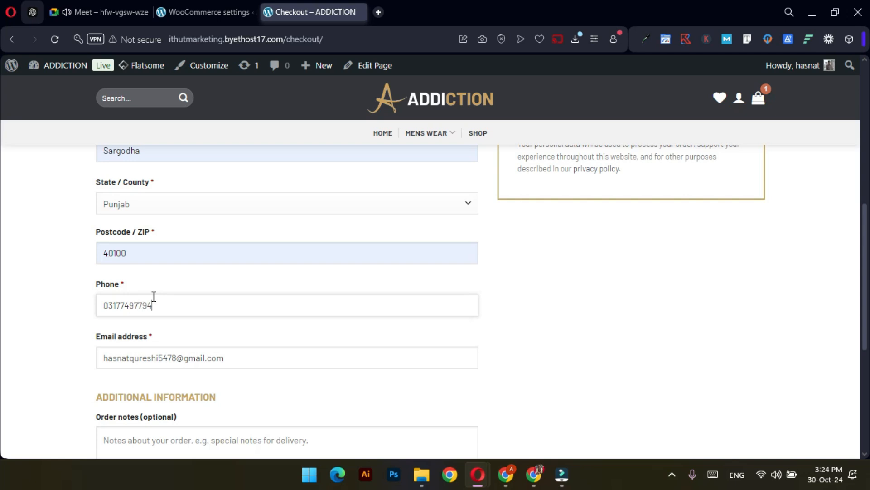
scroll(385, 372, down, 4)
scroll(408, 344, up, 2)
scroll(499, 327, up, 10)
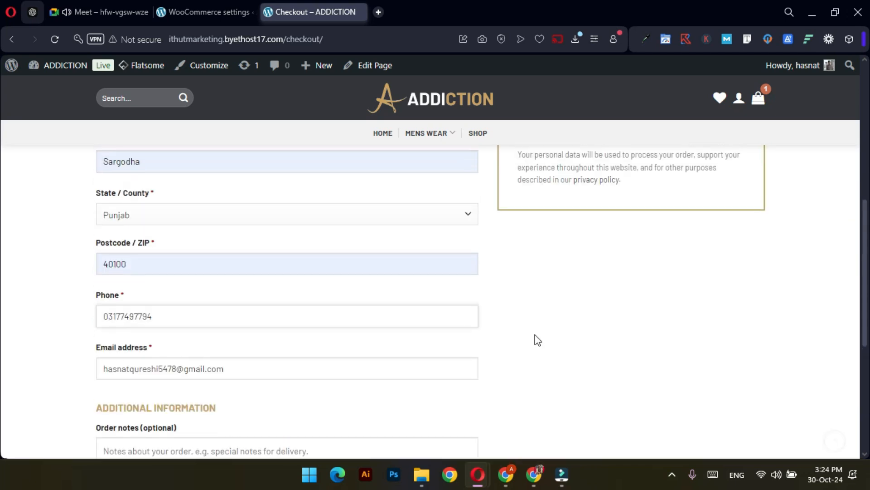
scroll(593, 304, down, 1)
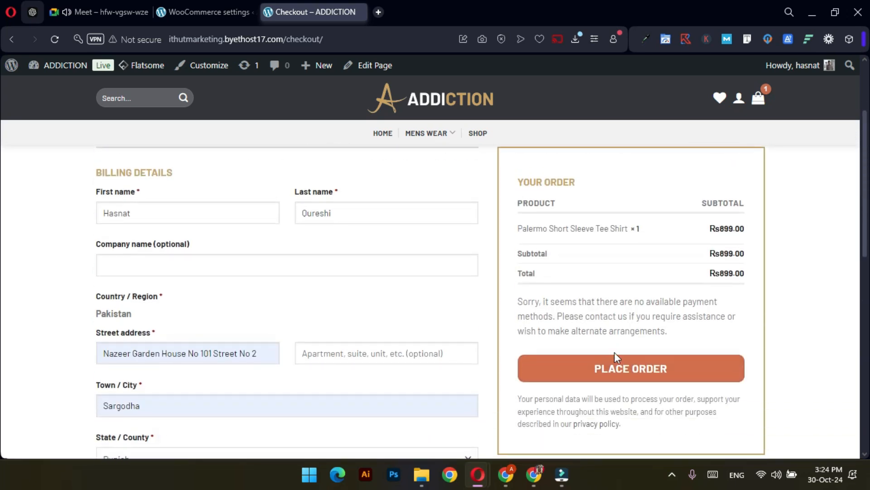
click(624, 370)
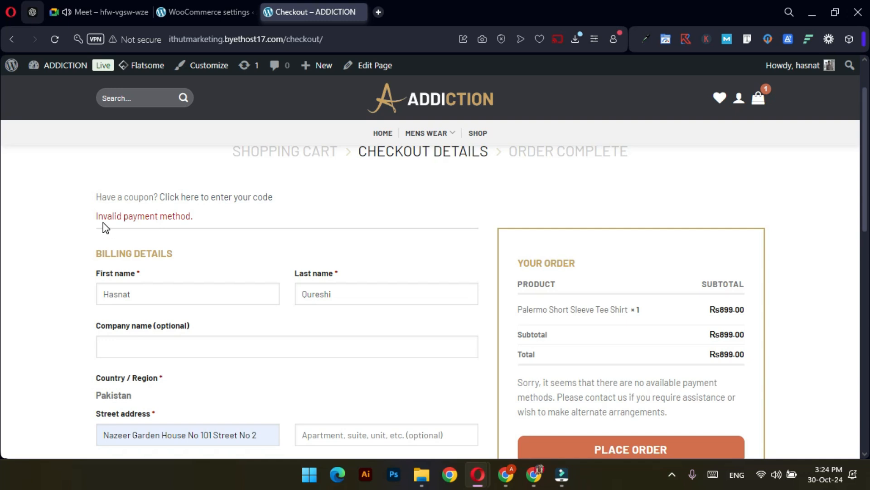
drag(99, 220, 196, 223)
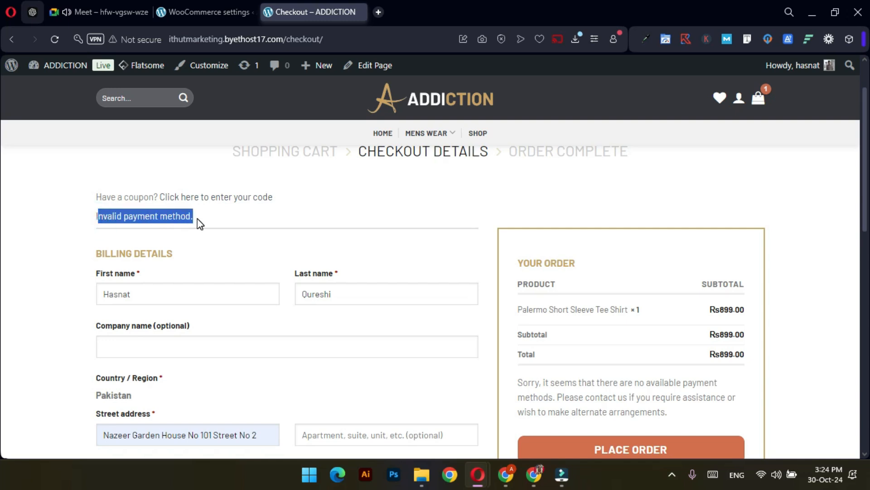
click(580, 339)
scroll(616, 352, down, 3)
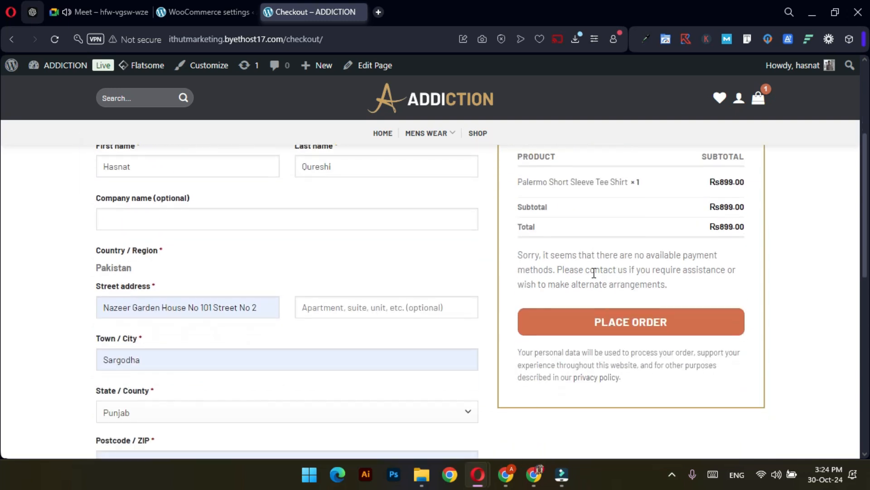
scroll(671, 294, up, 2)
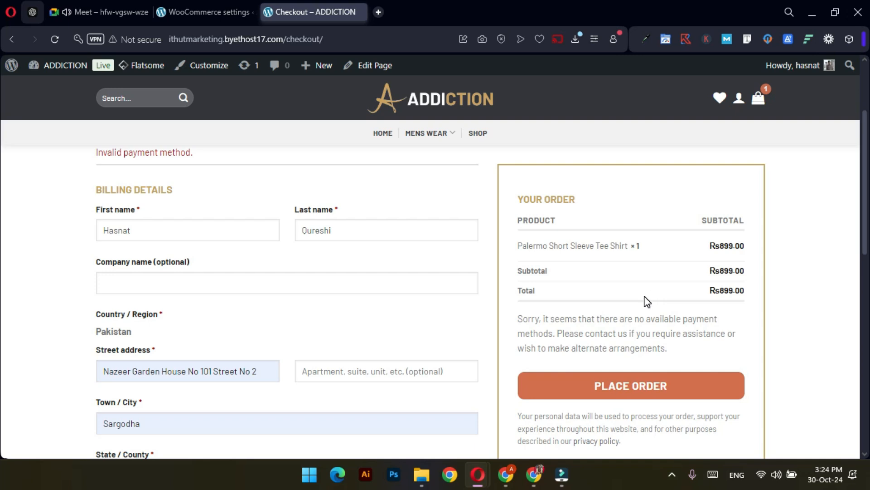
scroll(670, 317, up, 3)
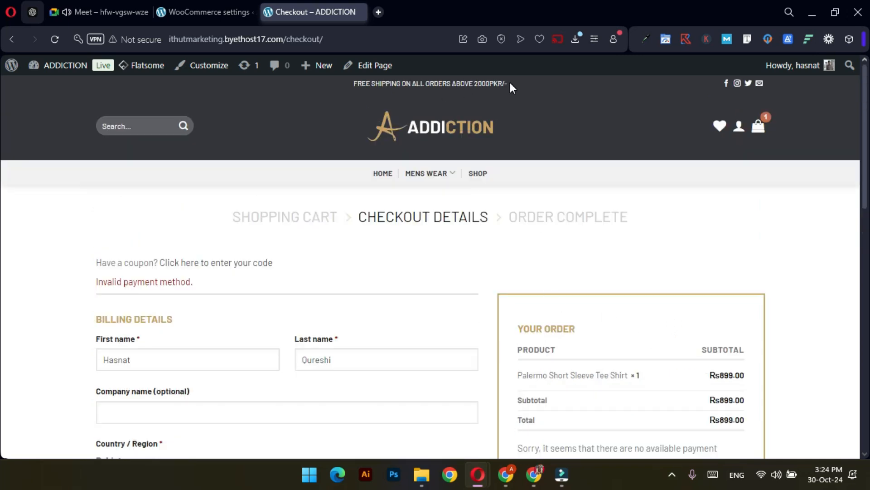
drag(507, 83, 474, 84)
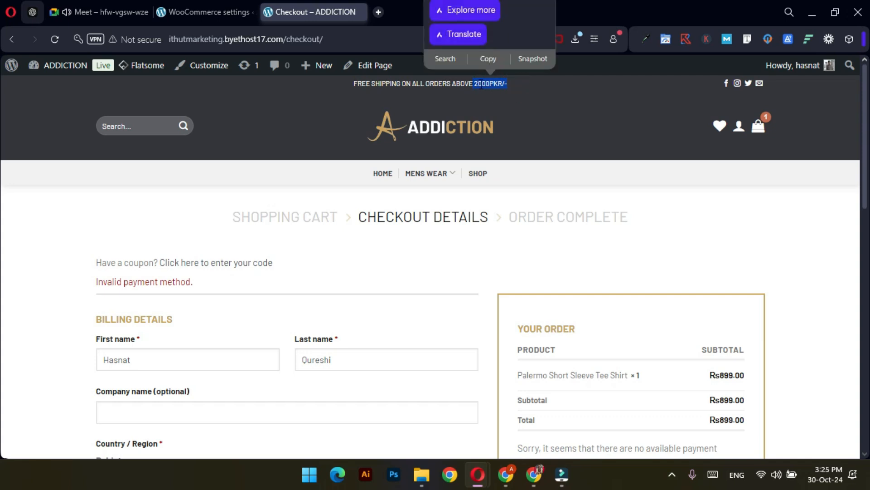
scroll(544, 308, down, 3)
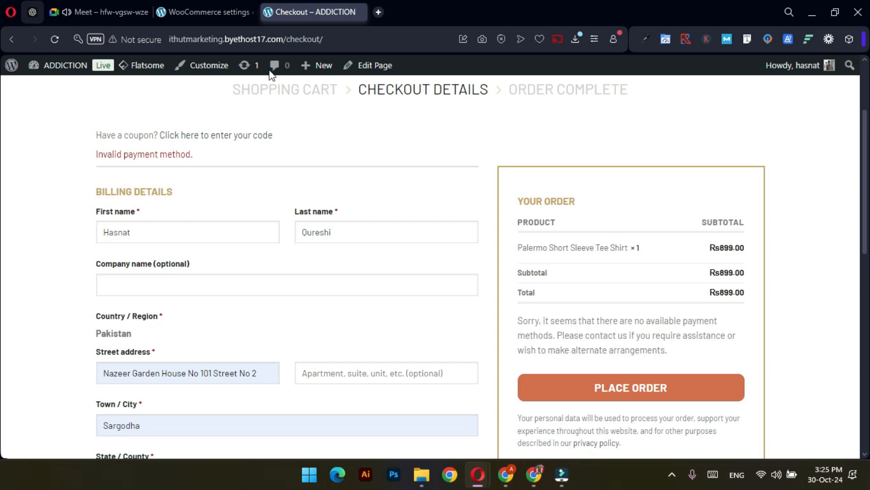
Switch to the WooCommerce settings tab and go to the Shipping zones page
click(209, 10)
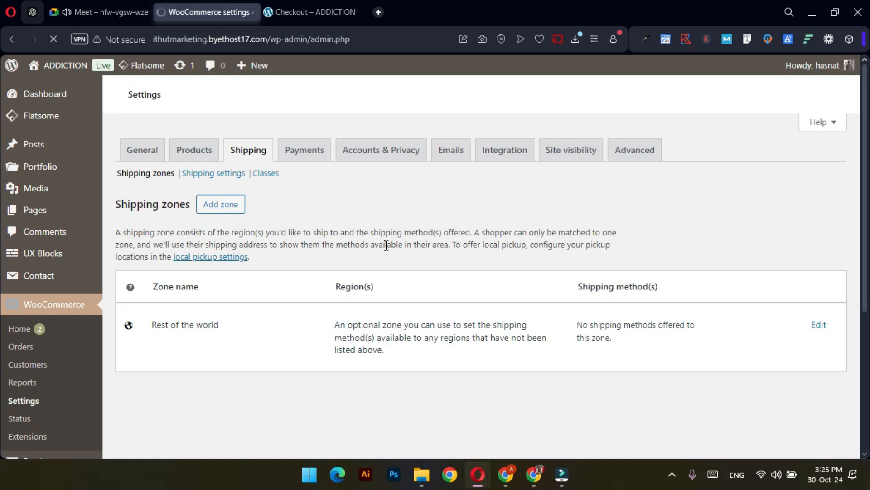
scroll(336, 298, down, 1)
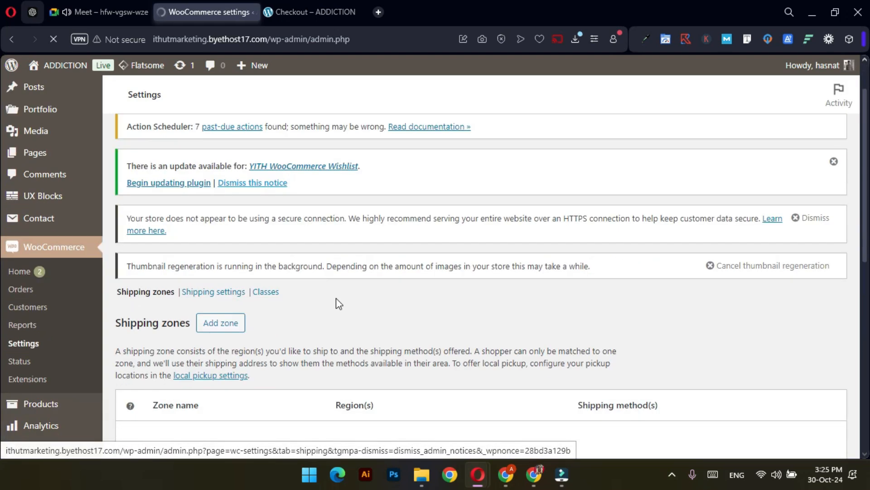
scroll(336, 298, down, 1)
click(219, 253)
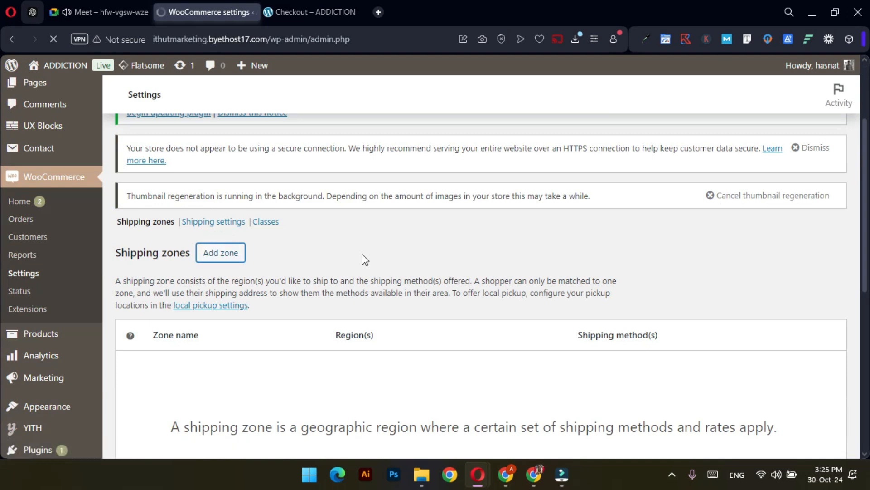
scroll(365, 259, down, 2)
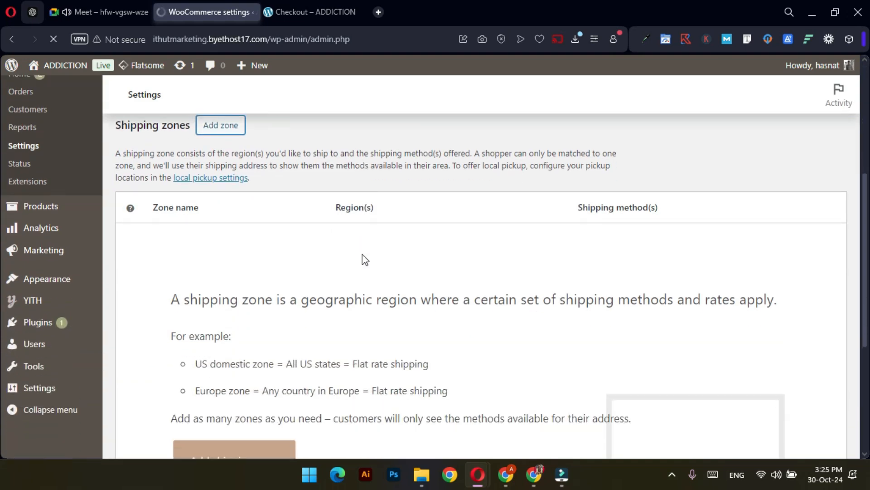
scroll(365, 260, down, 3)
scroll(364, 259, up, 2)
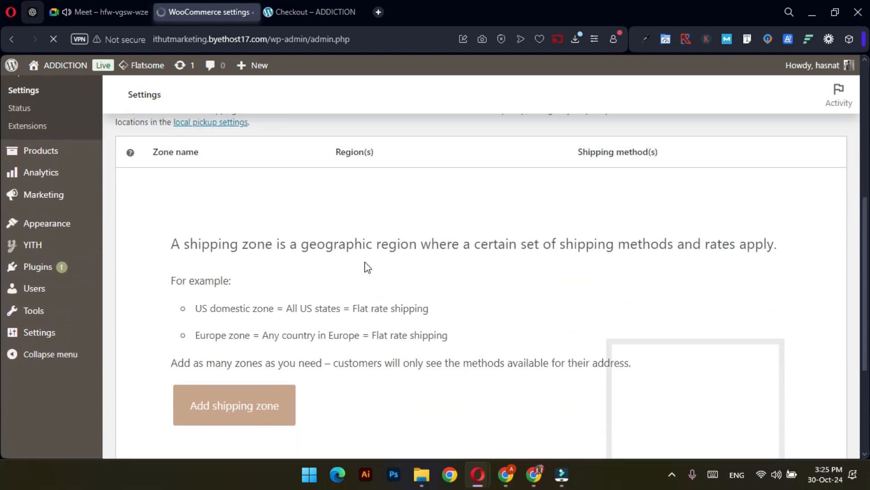
scroll(367, 267, up, 2)
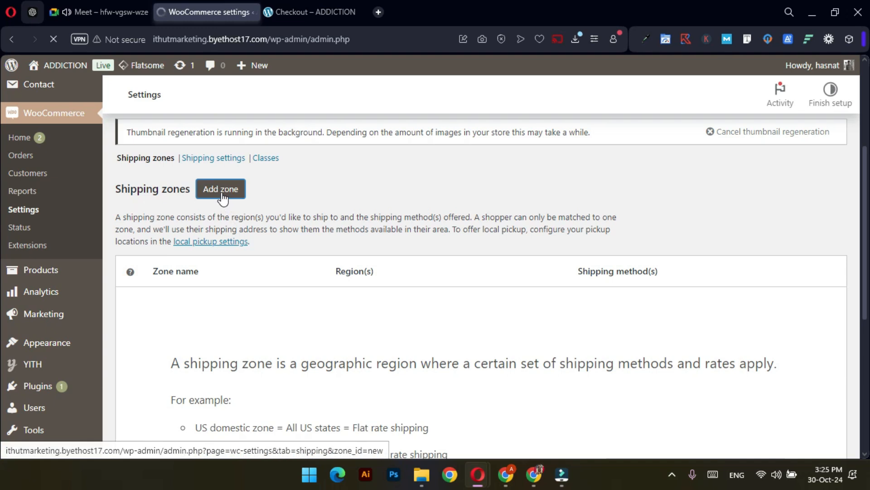
scroll(335, 215, down, 1)
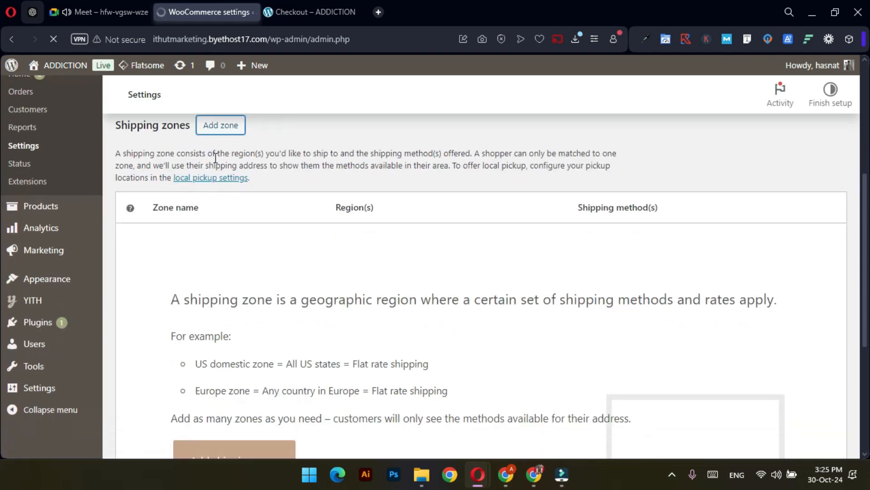
scroll(215, 158, up, 1)
Start a new shipping zone with Add zone, showing an empty zone form
click(213, 185)
click(235, 186)
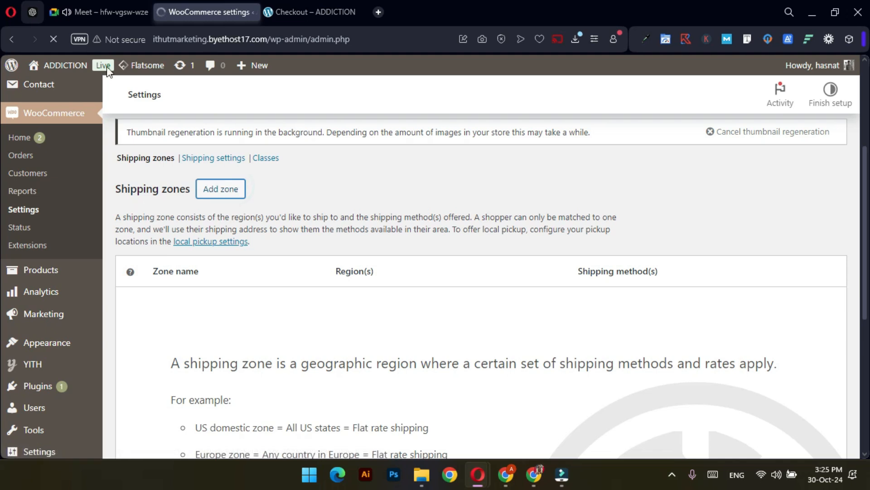
click(218, 216)
scroll(356, 215, down, 4)
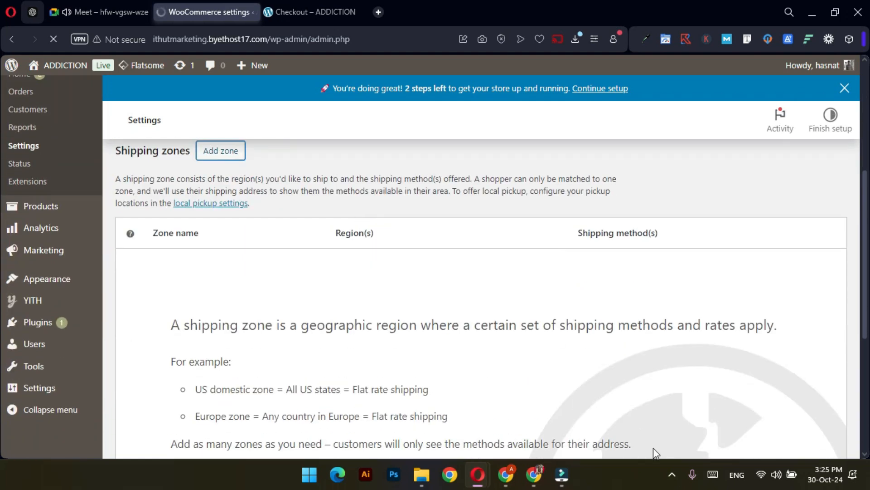
click(676, 475)
click(676, 475)
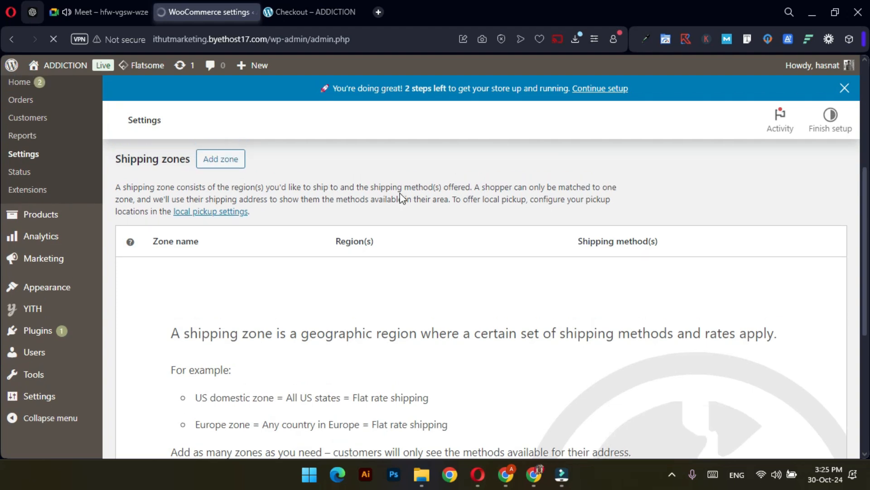
scroll(419, 240, down, 3)
scroll(419, 242, down, 3)
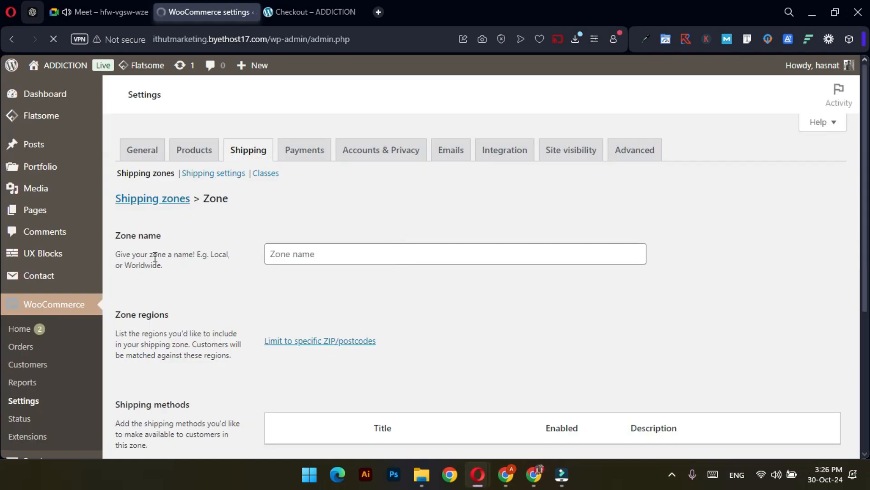
Enter 'Pakistan' as the new shipping zone's name
scroll(350, 290, down, 5)
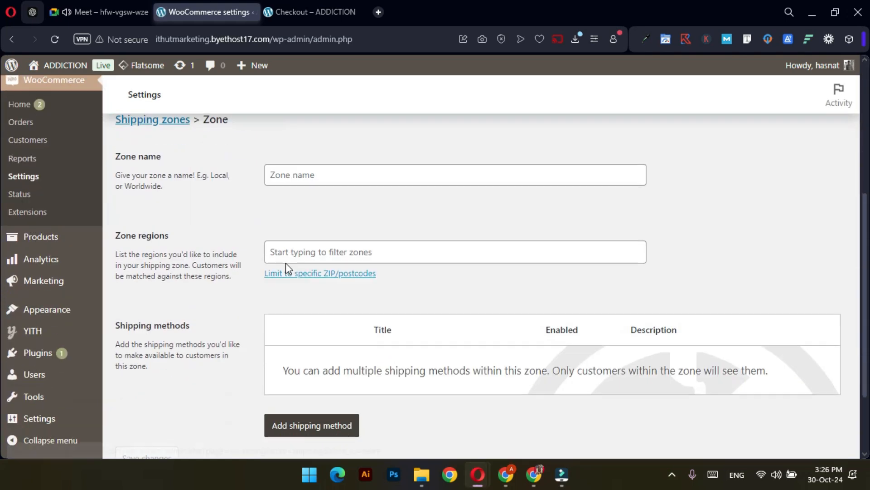
click(333, 179)
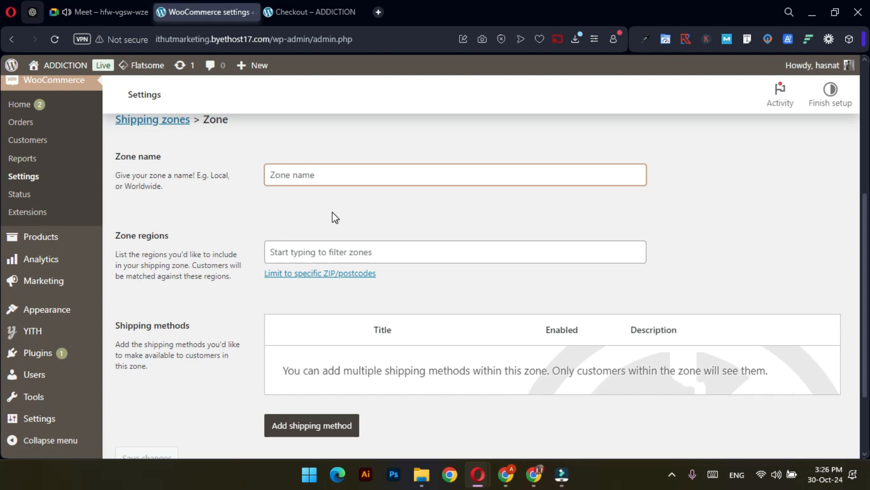
scroll(333, 212, up, 2)
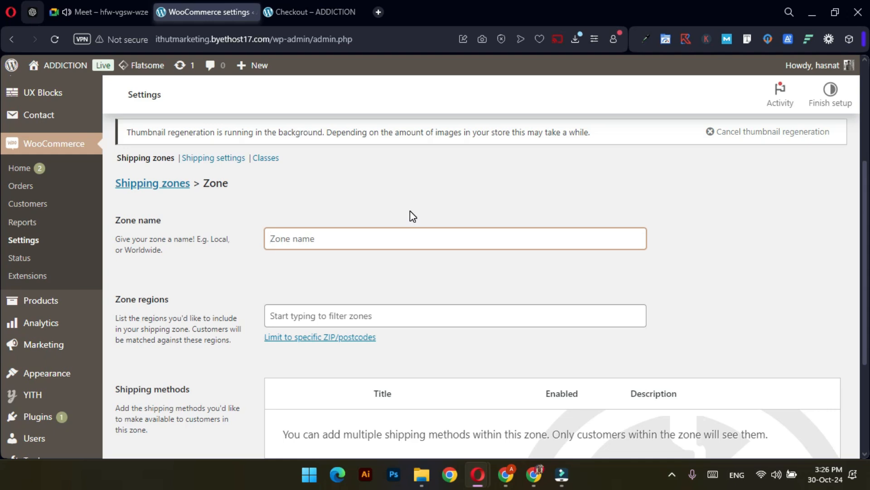
click(312, 239)
text(Pakistan)
Add Asia, Pakistan, Azad Kashmir, Balochistan and FATA to the zone regions
scroll(314, 241, down, 1)
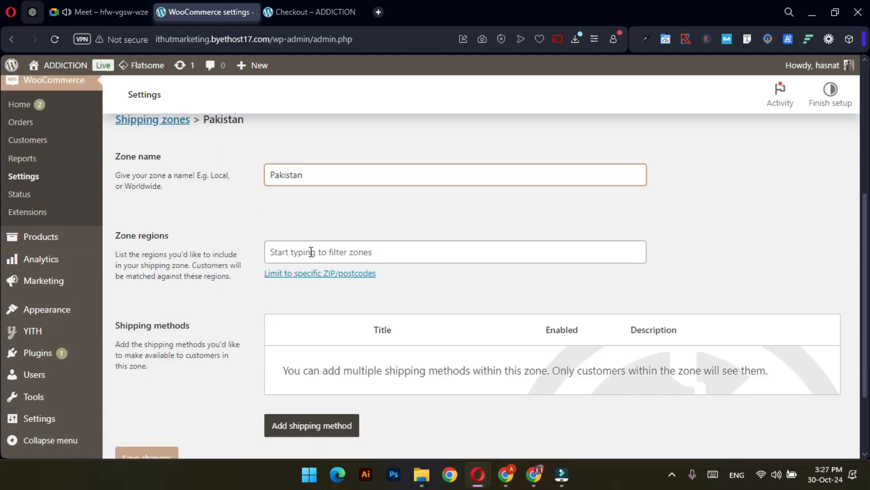
click(311, 251)
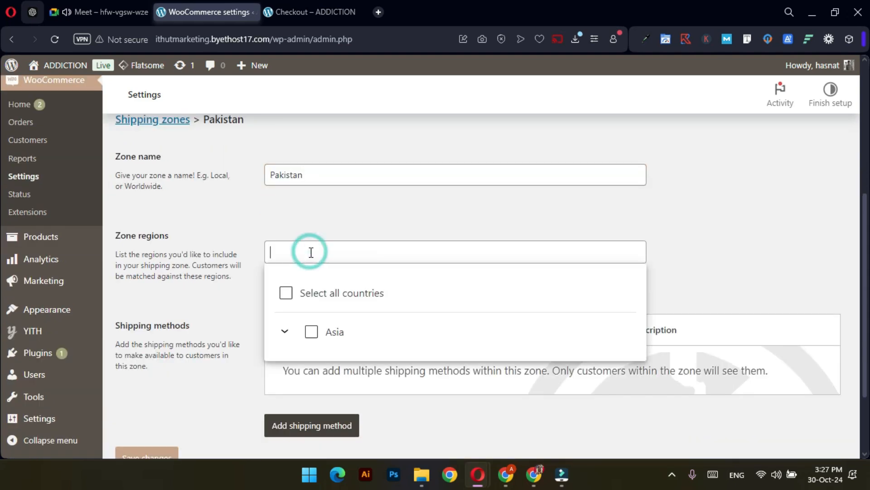
click(286, 293)
click(312, 331)
scroll(350, 317, down, 2)
click(331, 268)
click(352, 306)
click(352, 350)
click(352, 391)
Add Gilgit Baltistan, Islamabad Capital Territory, Punjab, Khyber Pakhtunkhwa and Sindh as regions
scroll(372, 339, down, 3)
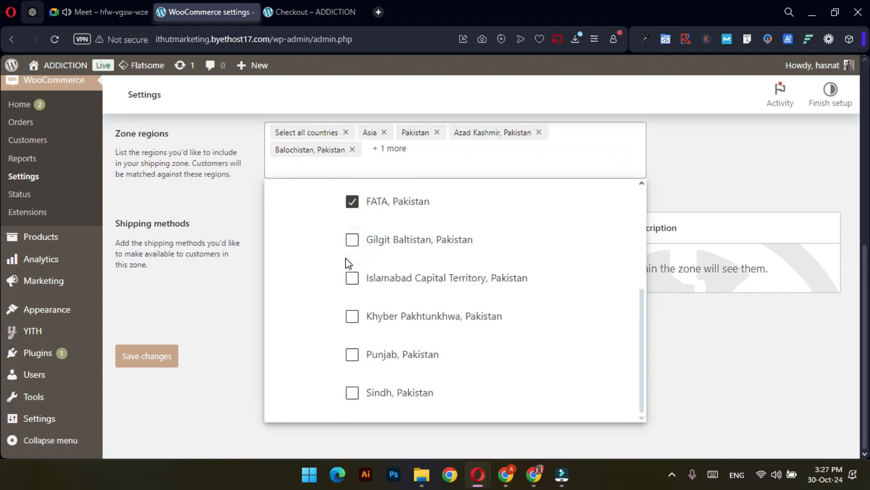
click(352, 240)
click(352, 278)
click(352, 354)
click(353, 317)
click(352, 392)
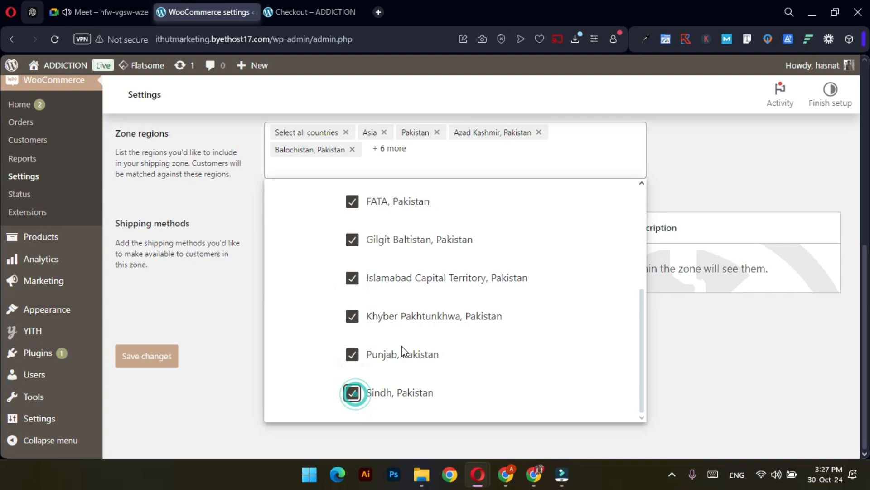
click(371, 425)
scroll(333, 291, up, 1)
scroll(332, 290, up, 2)
Create a Free shipping method requiring a minimum order amount of 2000 instead of 0.00
click(335, 388)
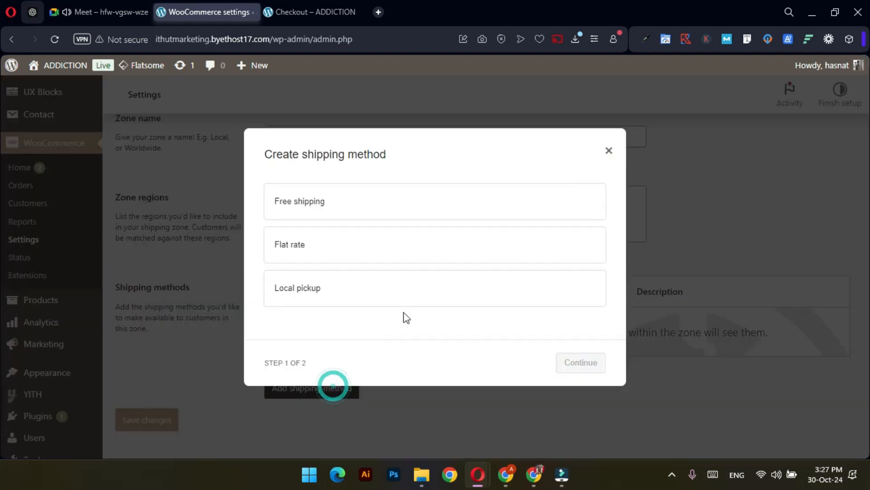
click(339, 202)
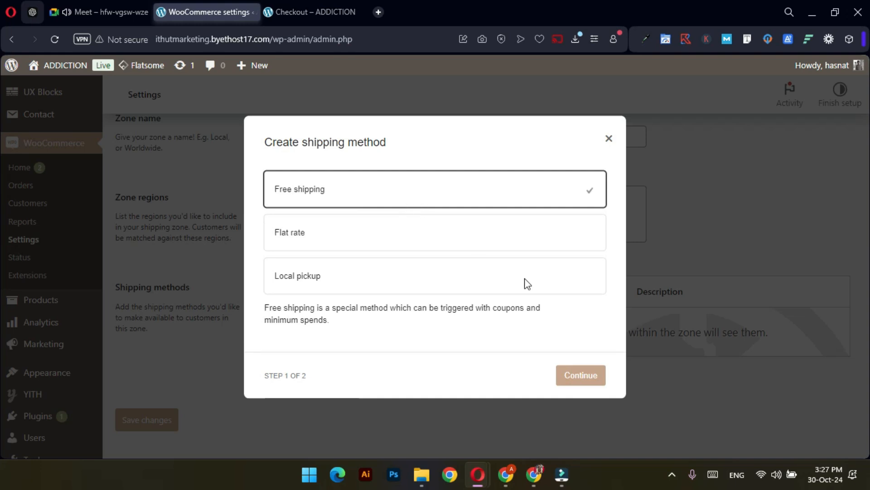
click(572, 381)
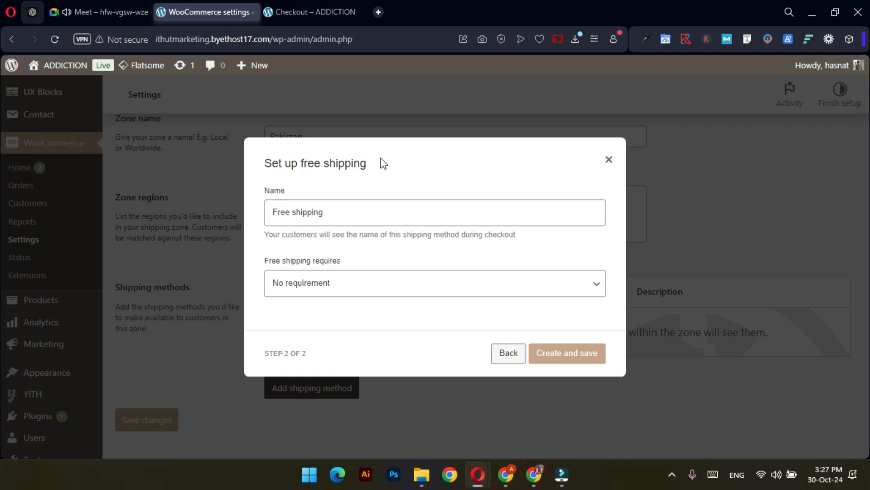
click(325, 282)
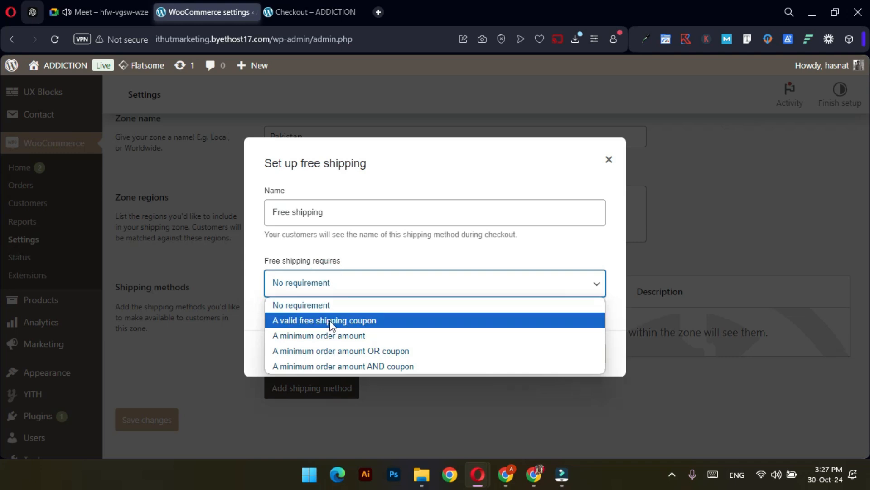
click(333, 335)
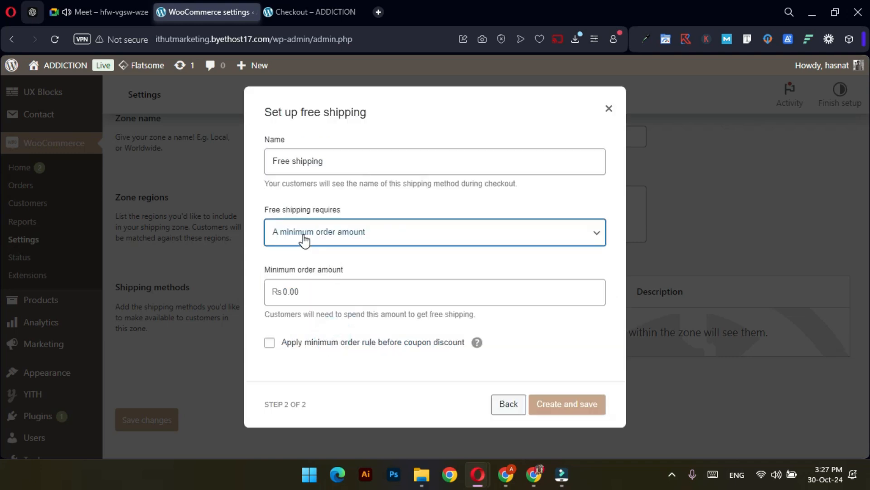
click(340, 291)
click(334, 292)
double_click(336, 295)
text(2000)
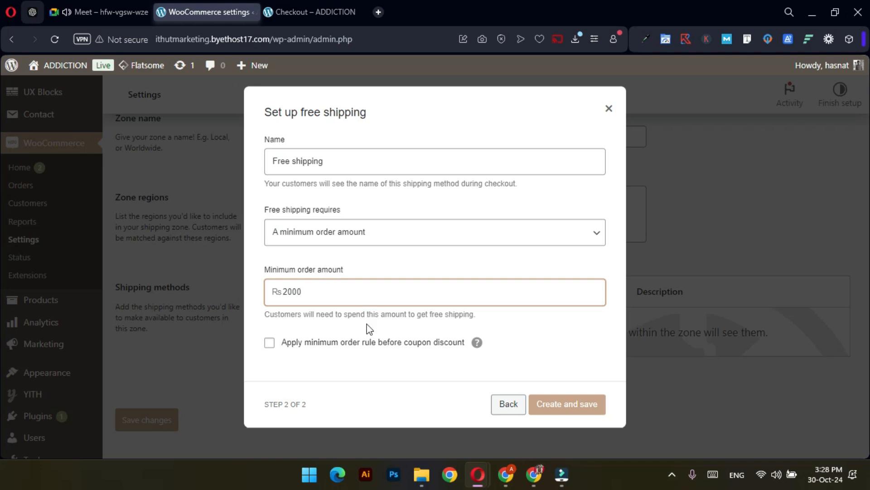
click(564, 410)
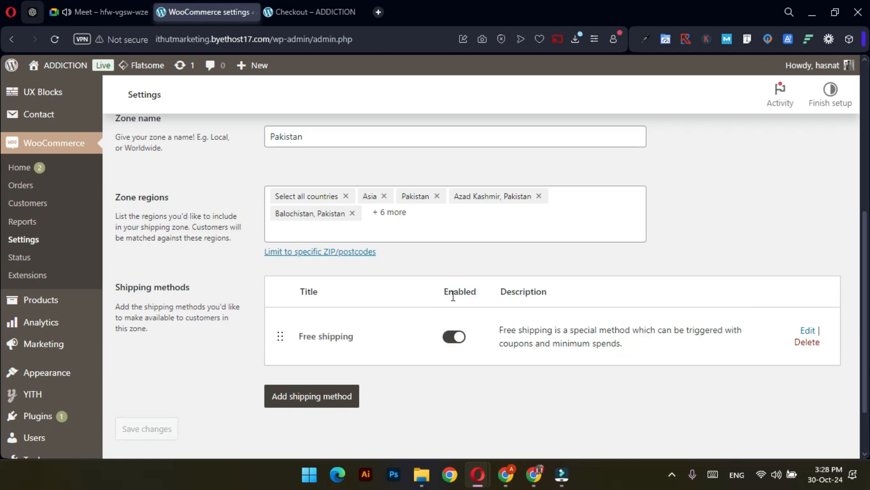
scroll(500, 372, down, 2)
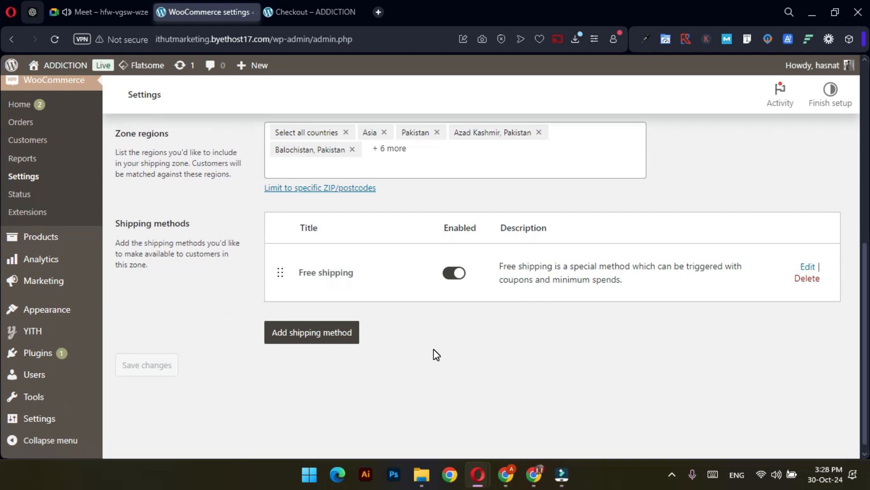
Create a Flat rate method renamed 'Delivery Charges' with a cost of 250
click(326, 333)
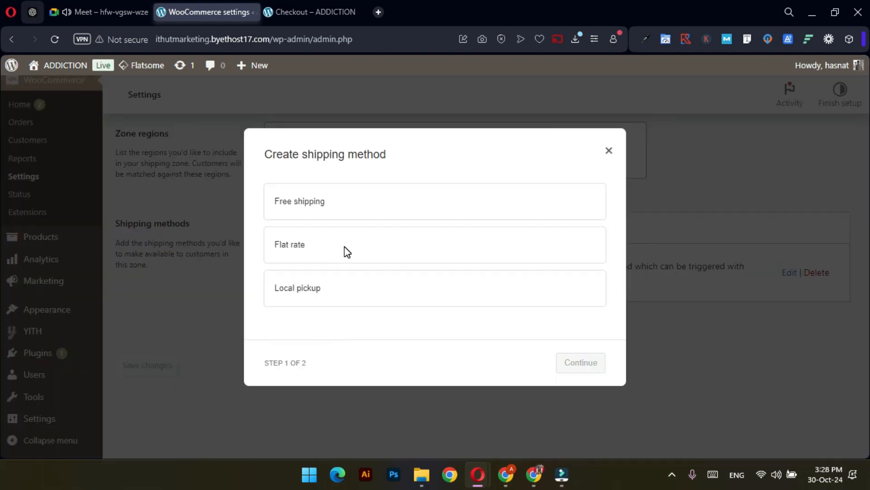
click(322, 246)
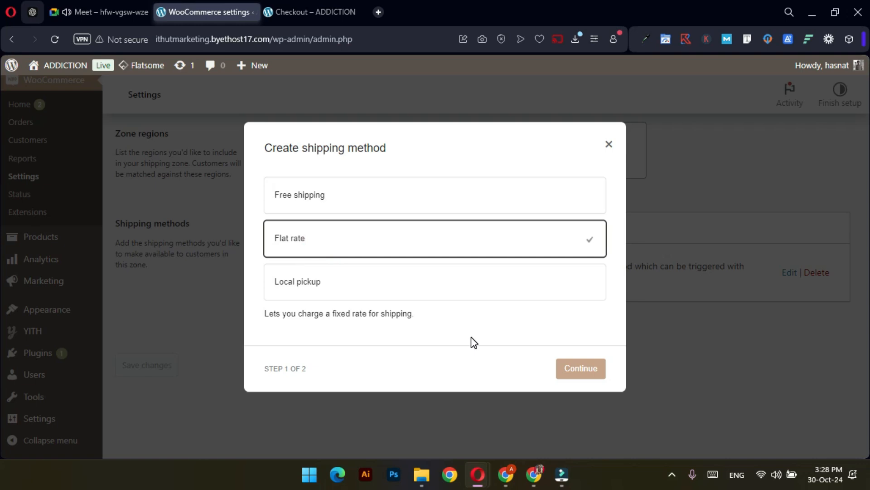
click(583, 369)
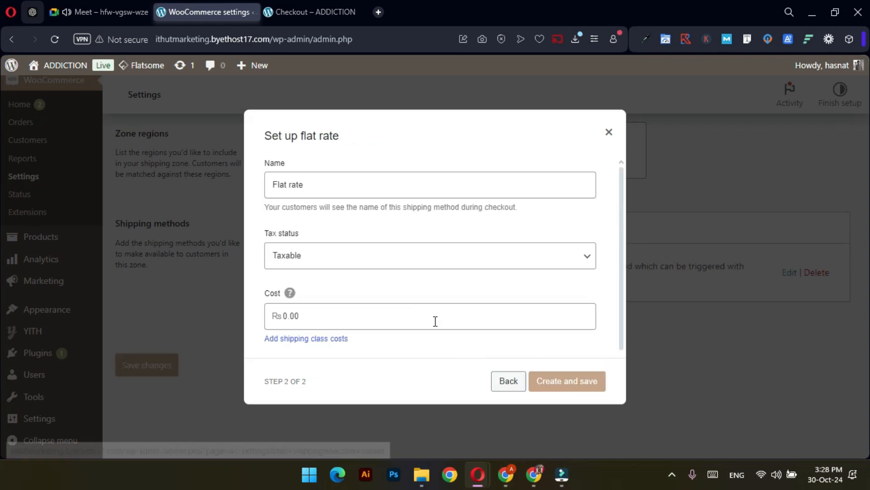
triple_click(312, 182)
text(Delivery Charges)
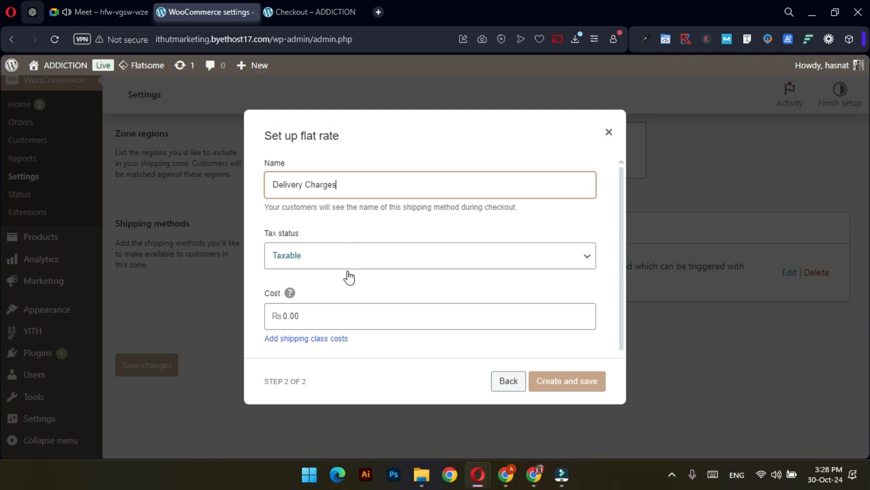
click(337, 310)
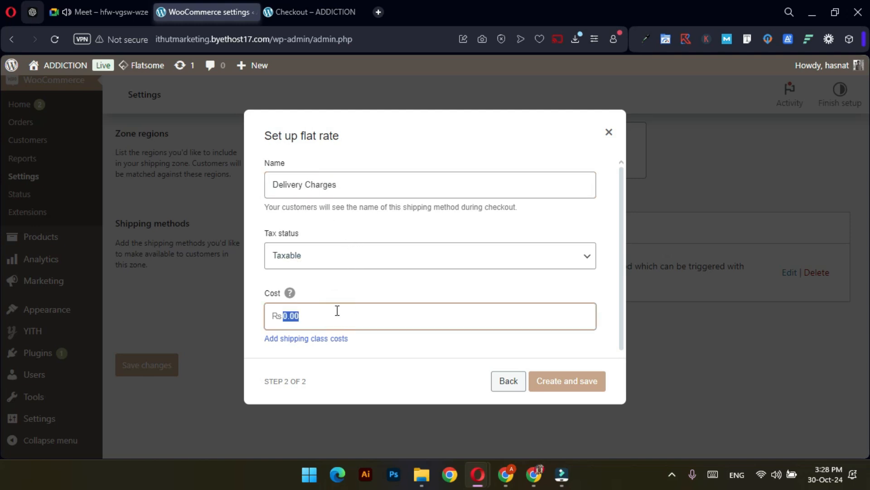
text(250)
click(569, 382)
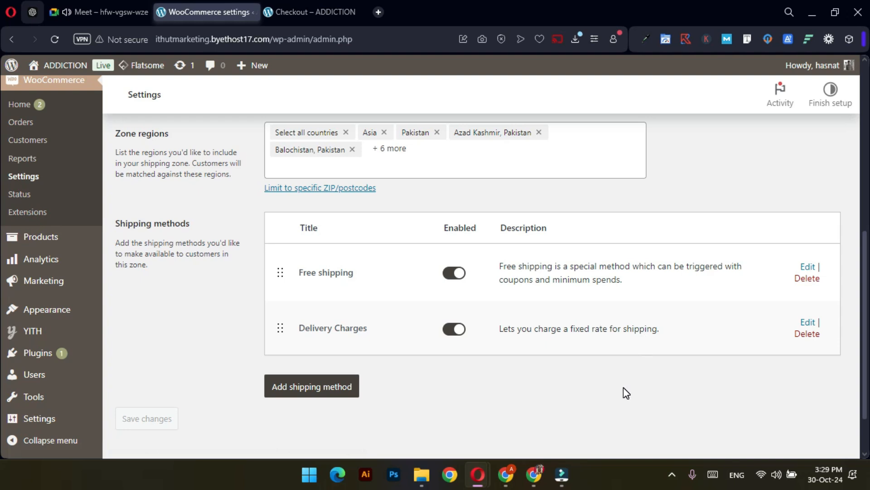
On the Payments settings, switch Cash on delivery on and go to its Finish setup page
scroll(529, 392, up, 7)
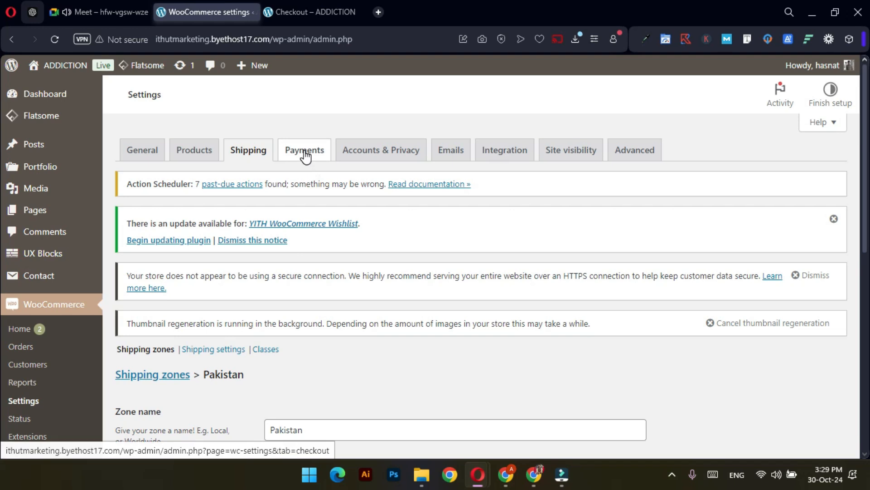
click(304, 151)
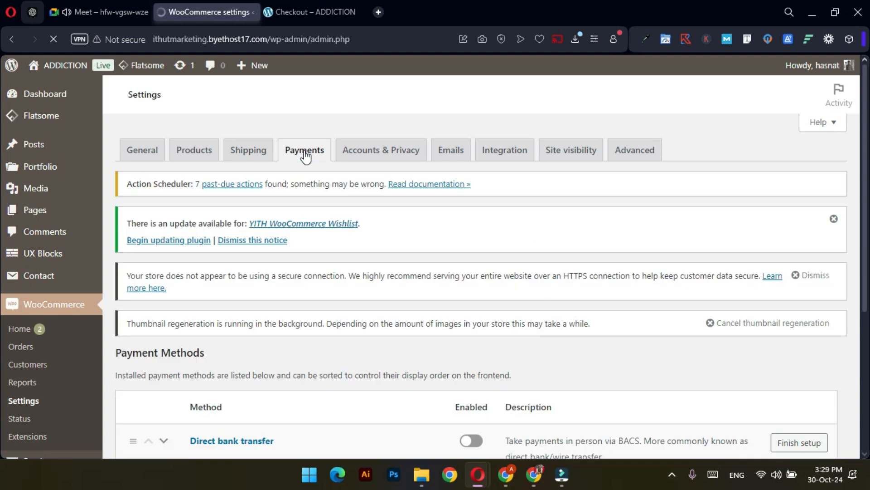
scroll(388, 229, down, 4)
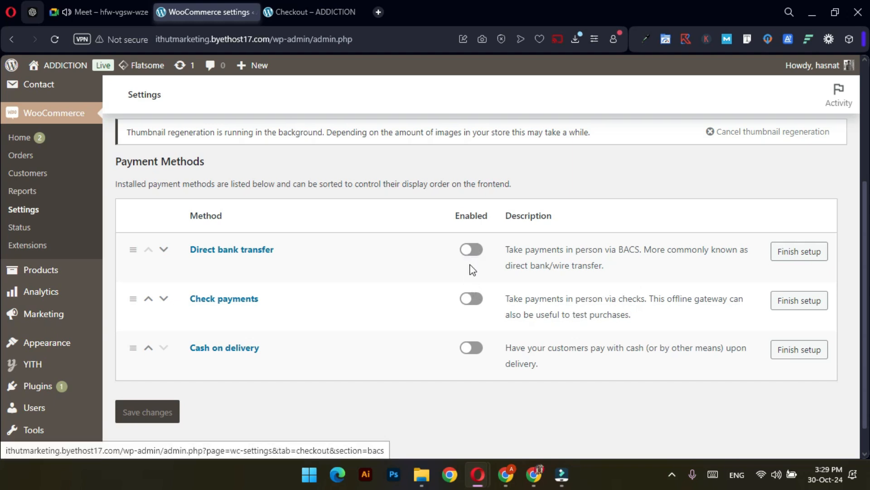
click(671, 474)
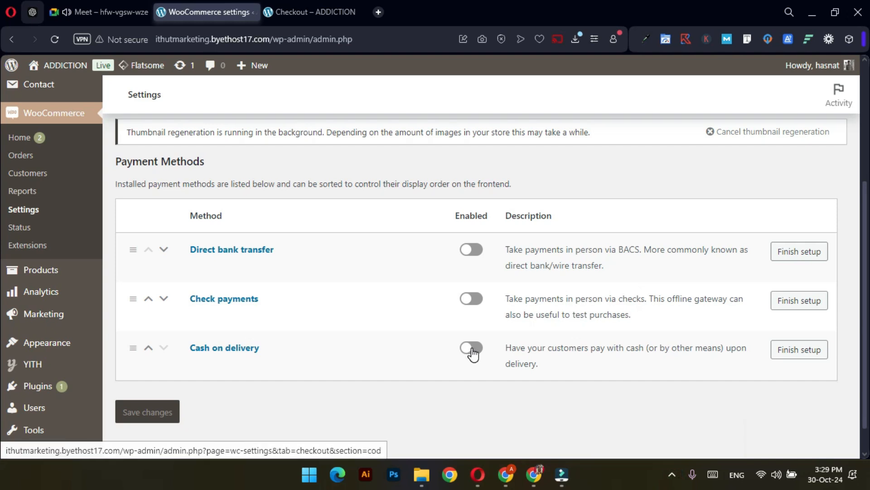
click(487, 358)
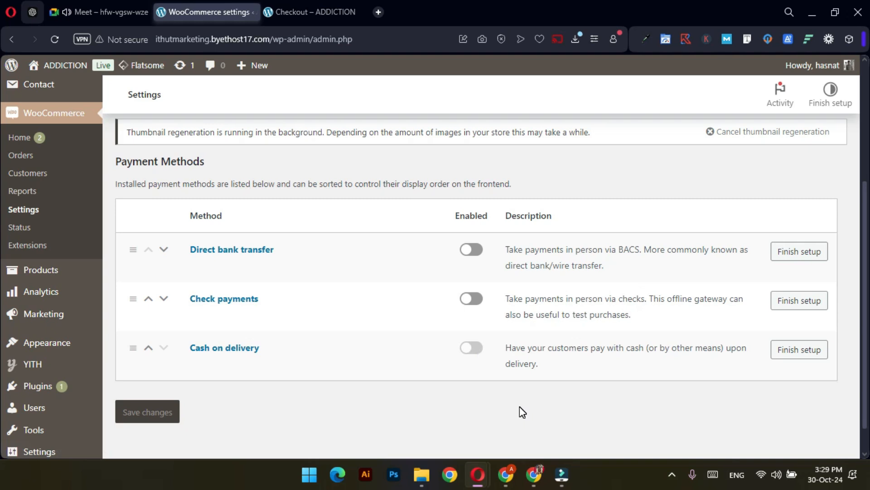
click(563, 398)
click(478, 348)
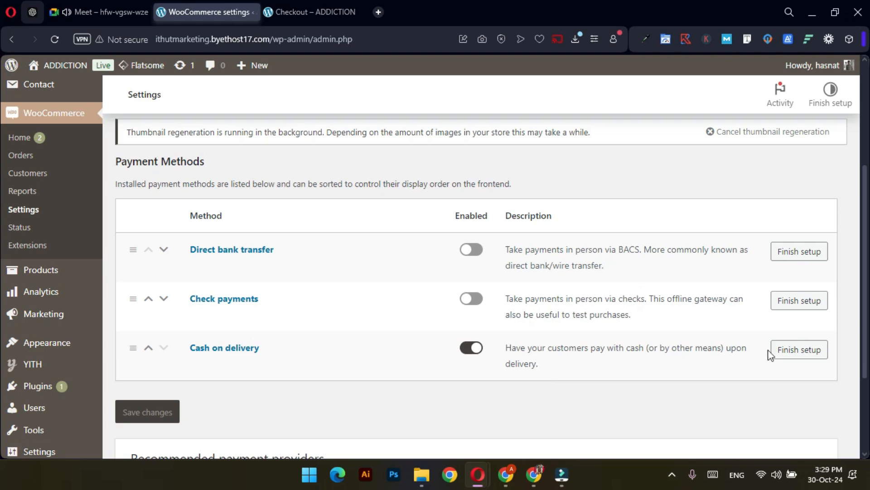
click(800, 351)
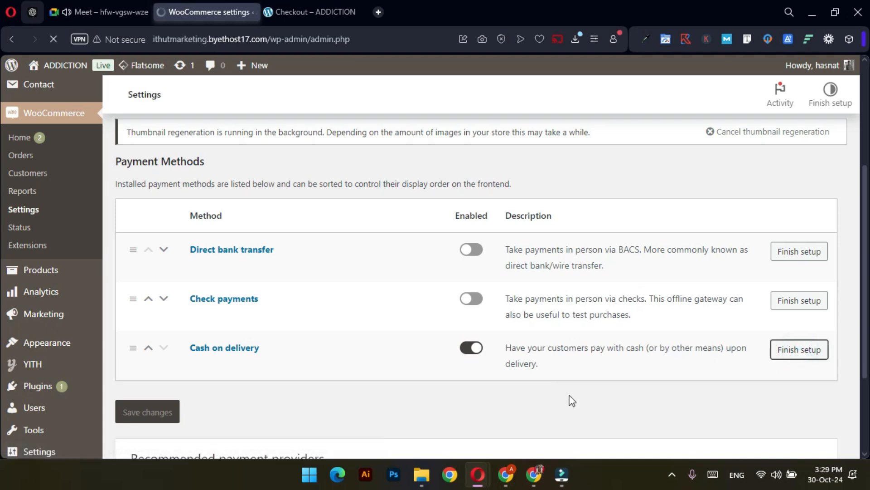
Enable cash on delivery for any Flat rate and any Free shipping method
scroll(363, 271, up, 1)
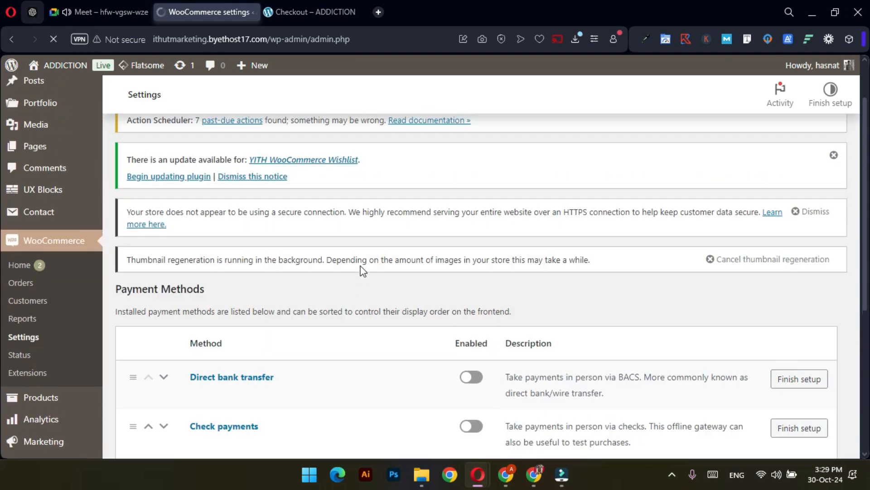
scroll(362, 273, down, 2)
scroll(375, 288, down, 1)
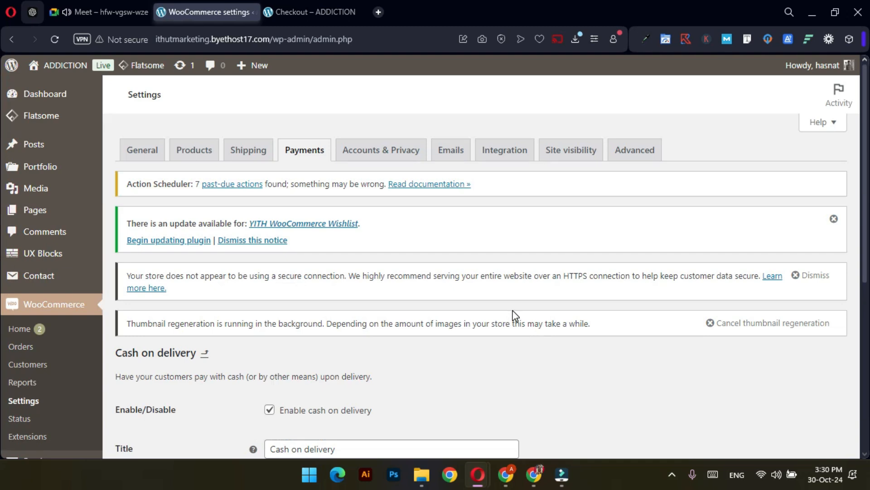
scroll(513, 316, down, 4)
scroll(515, 313, down, 3)
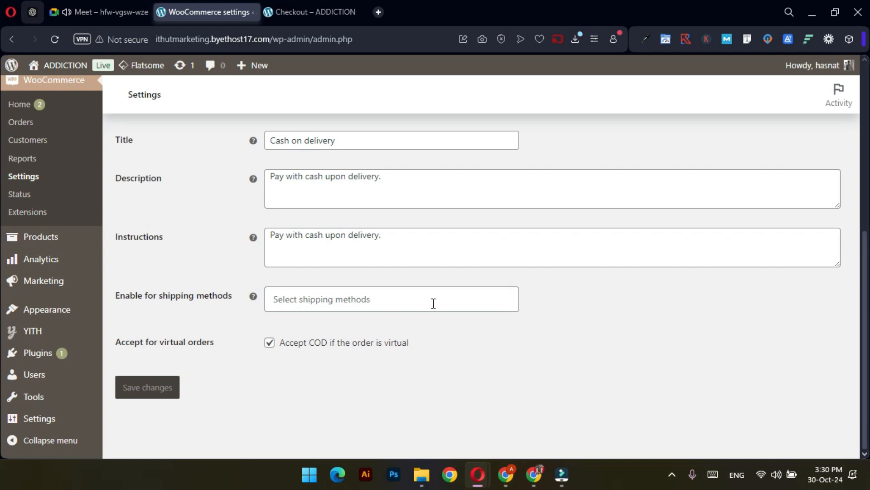
click(338, 296)
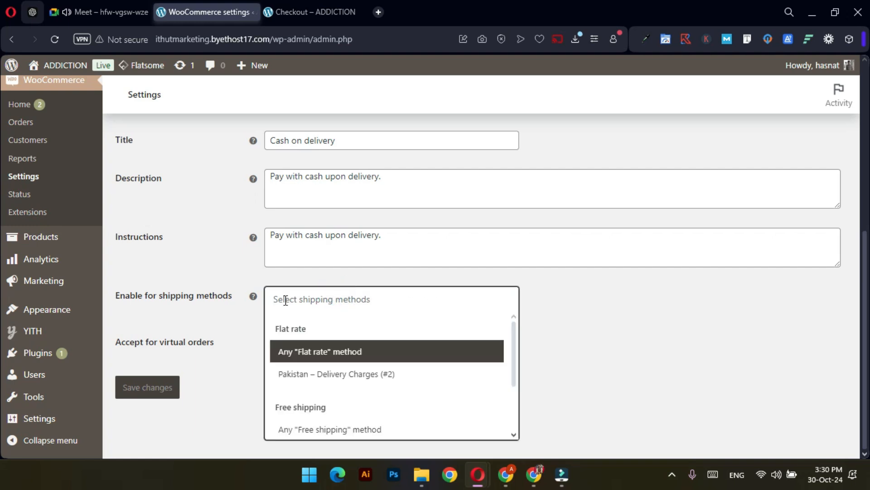
click(337, 357)
click(398, 300)
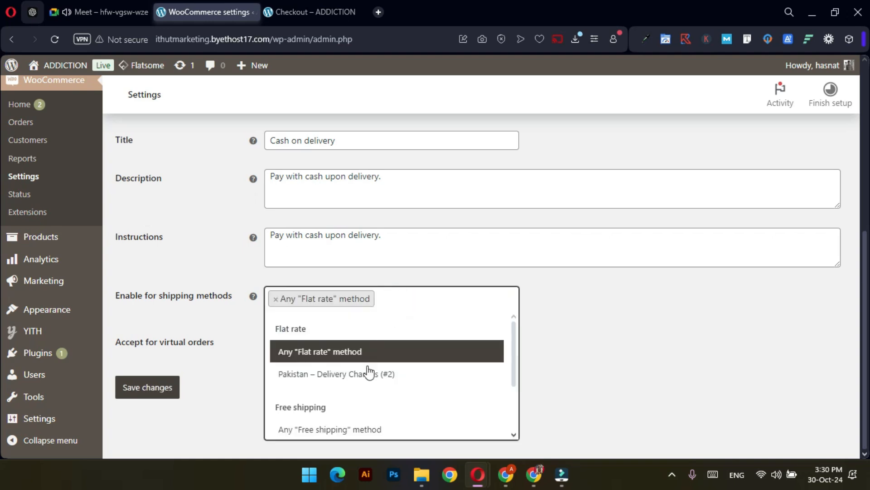
click(361, 428)
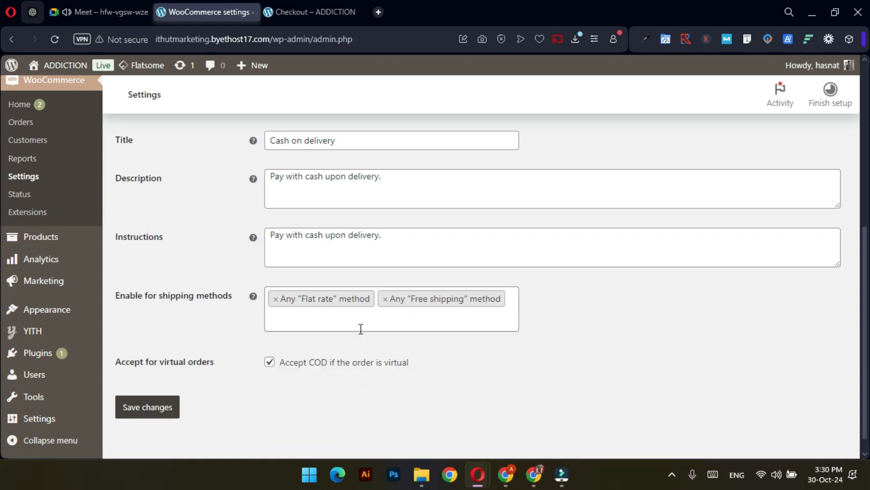
Also enable it for Pakistan – Delivery Charges (#2) and Pakistan – Free shipping (#1), then save
click(354, 320)
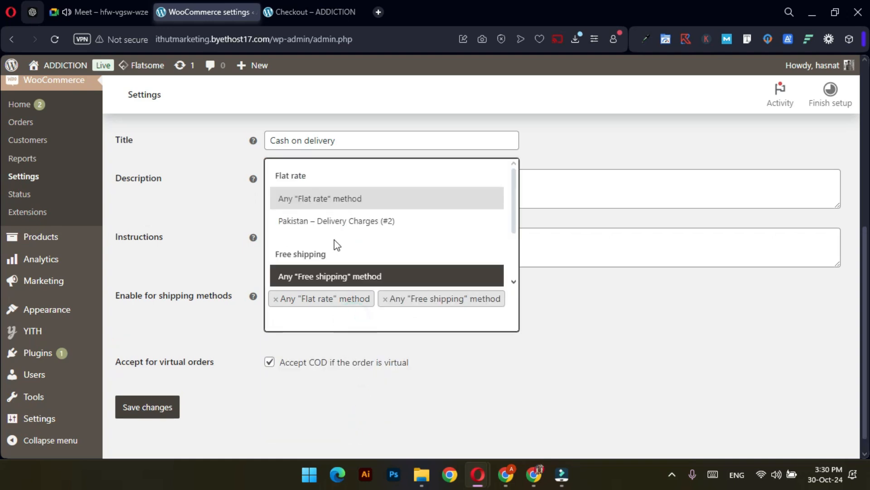
click(334, 227)
click(426, 339)
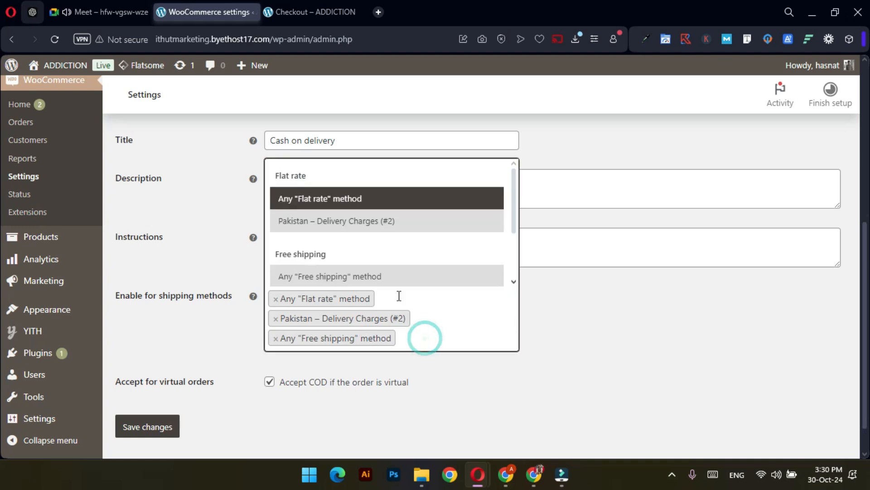
scroll(403, 295, down, 1)
scroll(409, 246, down, 2)
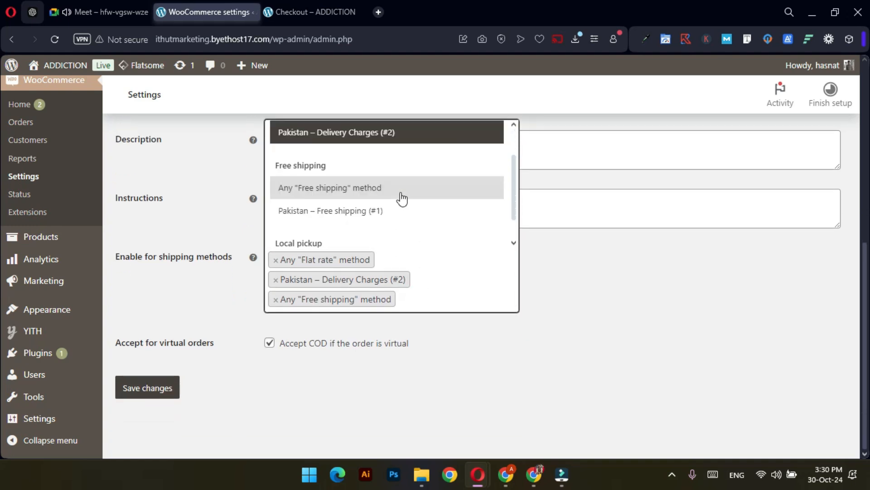
click(356, 210)
click(150, 410)
Untick Accept COD for virtual orders and save the settings
scroll(617, 363, down, 3)
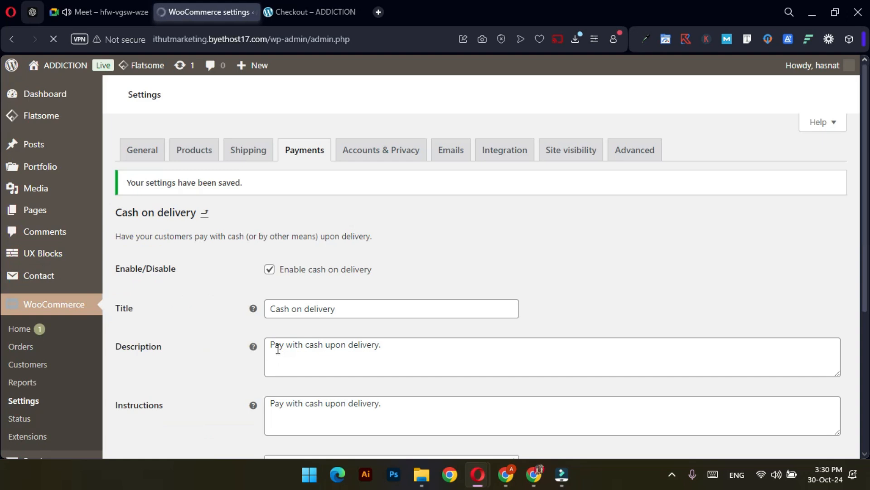
scroll(533, 313, down, 10)
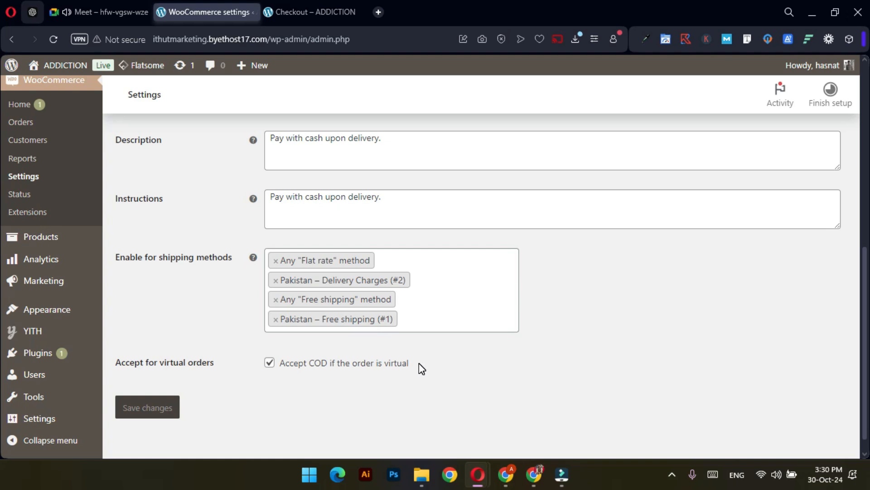
click(269, 362)
click(161, 412)
click(161, 410)
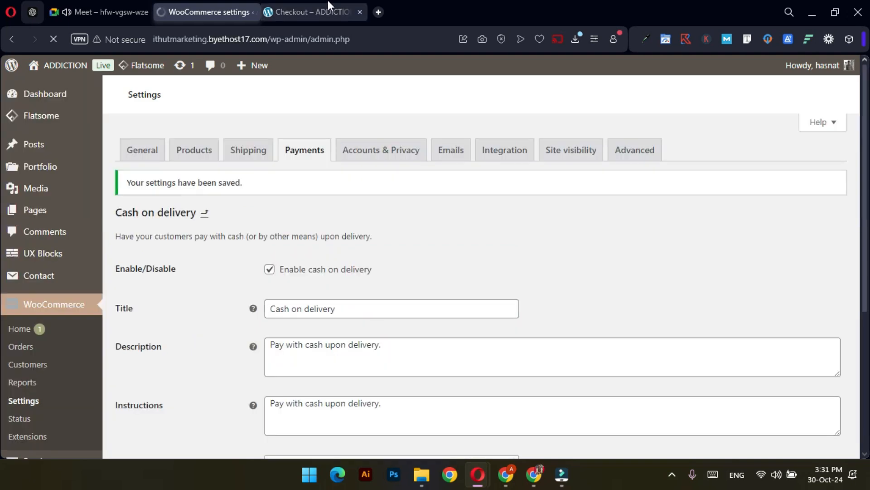
Reload checkout and confirm Cash on delivery with Rs250 Delivery Charges and a Rs1,149.00 total
click(322, 10)
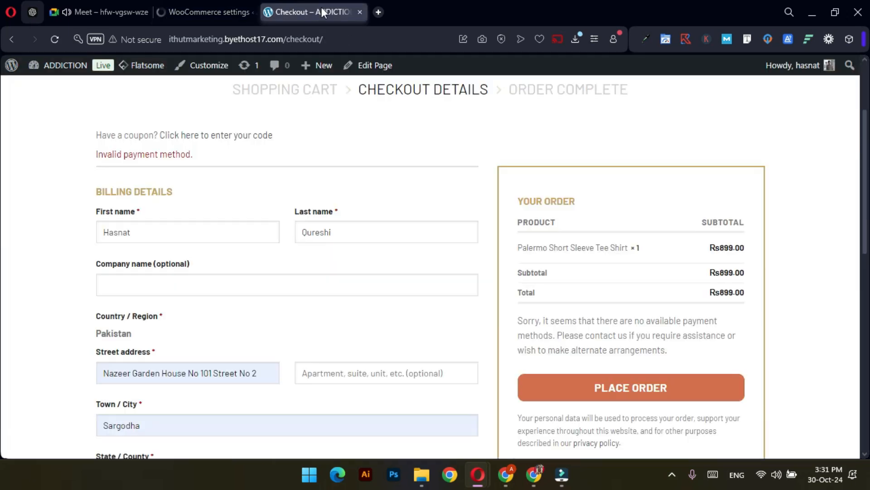
click(54, 40)
scroll(371, 200, down, 1)
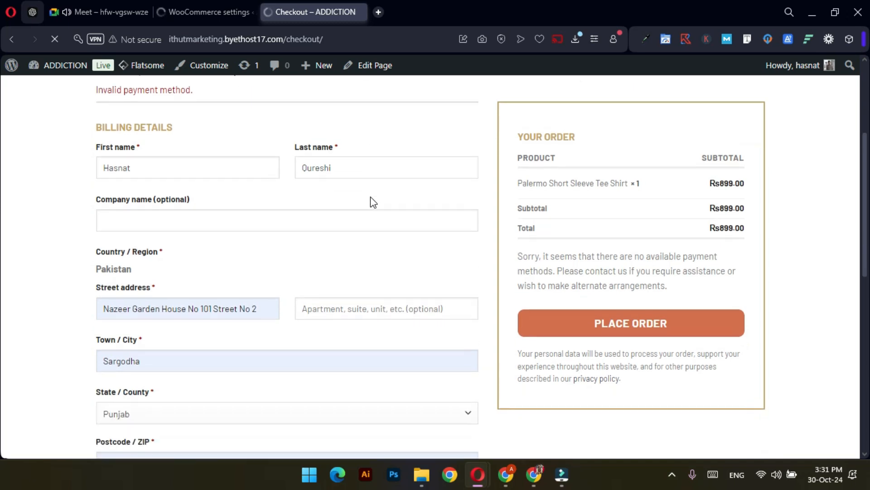
scroll(402, 248, up, 5)
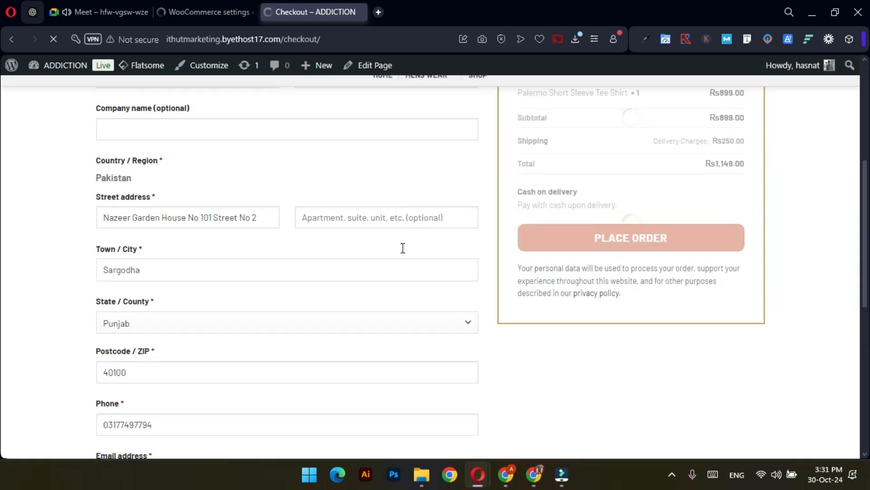
scroll(402, 247, down, 2)
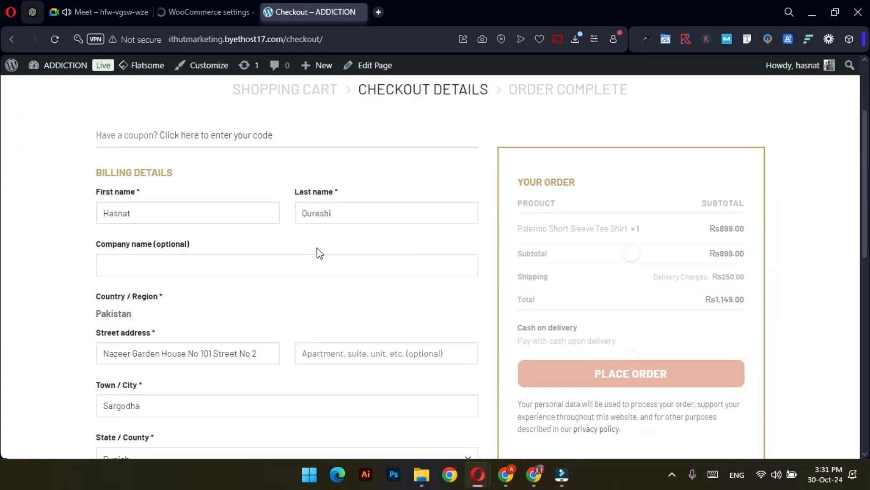
scroll(229, 241, down, 1)
click(200, 202)
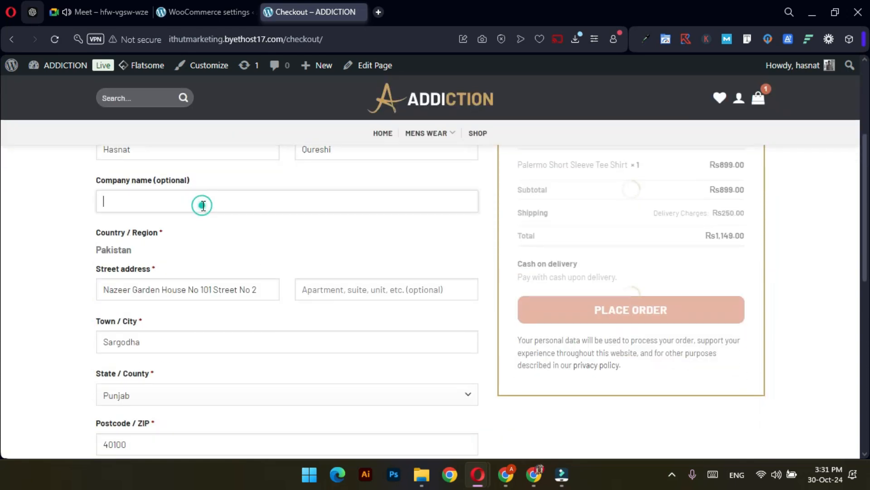
scroll(310, 330, down, 1)
scroll(308, 326, down, 2)
scroll(547, 289, up, 4)
scroll(554, 309, down, 1)
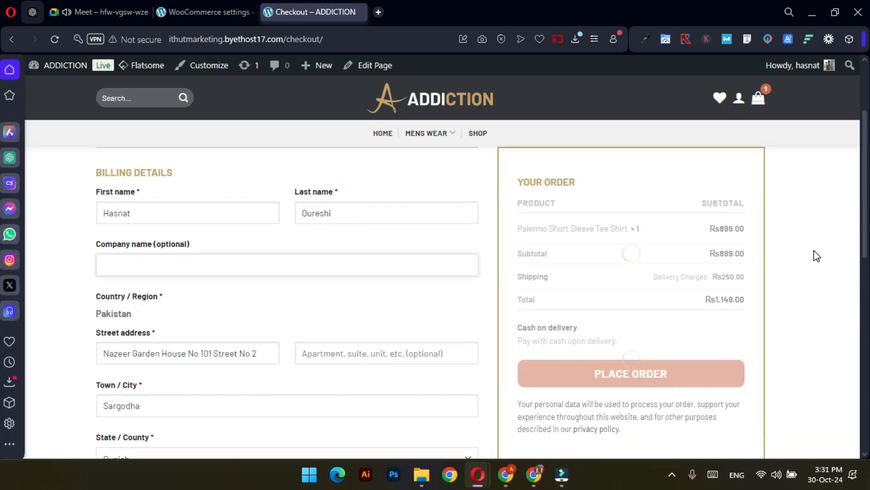
scroll(521, 317, down, 6)
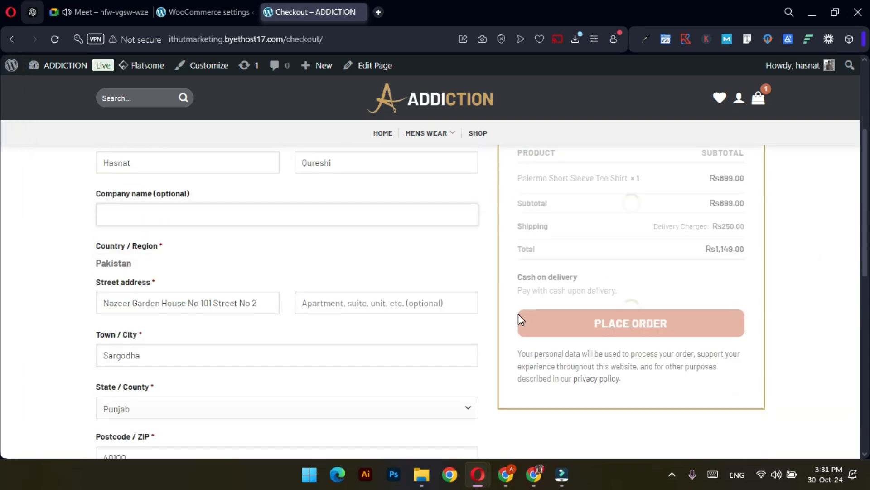
scroll(726, 311, up, 5)
scroll(709, 288, up, 3)
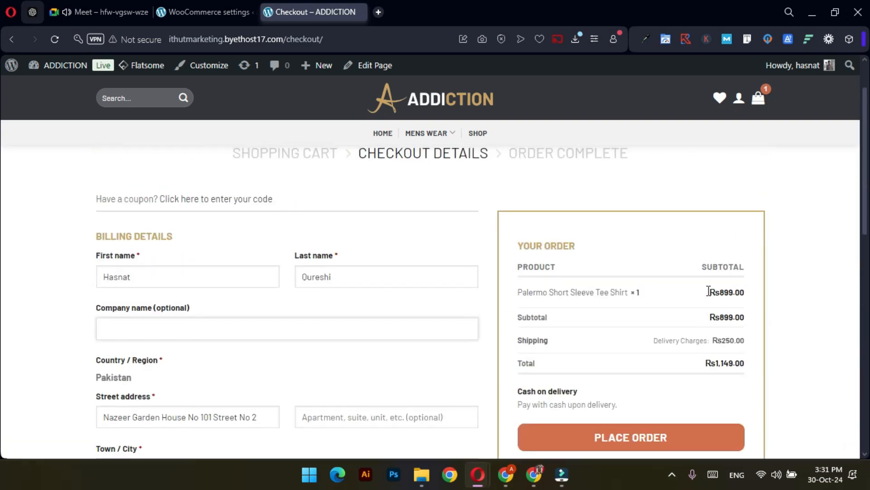
scroll(597, 317, down, 1)
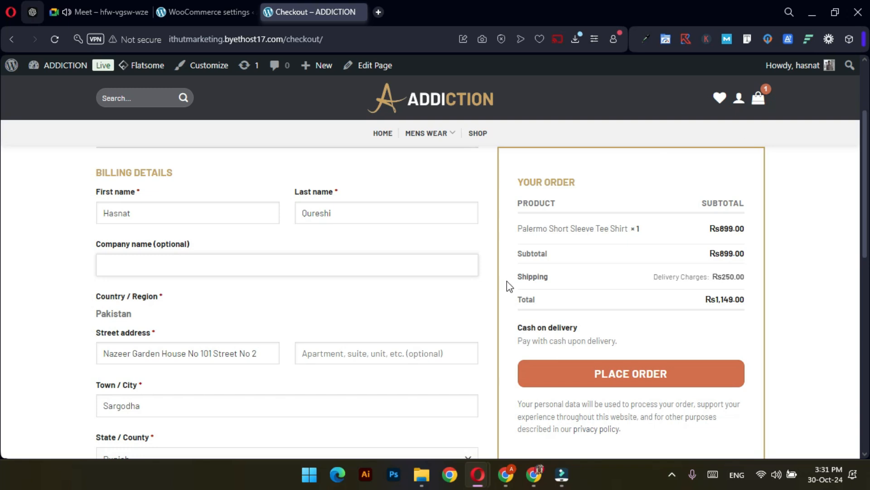
scroll(391, 320, down, 4)
scroll(391, 316, down, 5)
scroll(390, 318, up, 12)
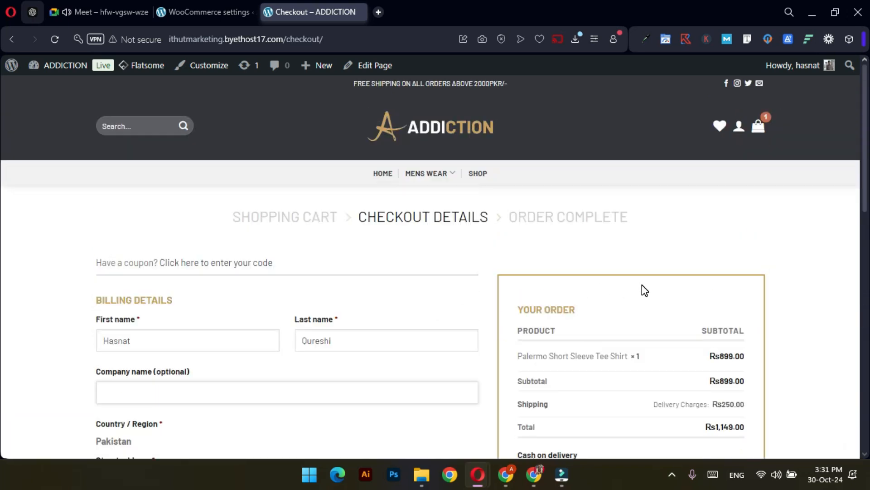
Raise the Palermo Short Sleeve Tee Shirt quantity to 3 in the cart and update it
click(758, 131)
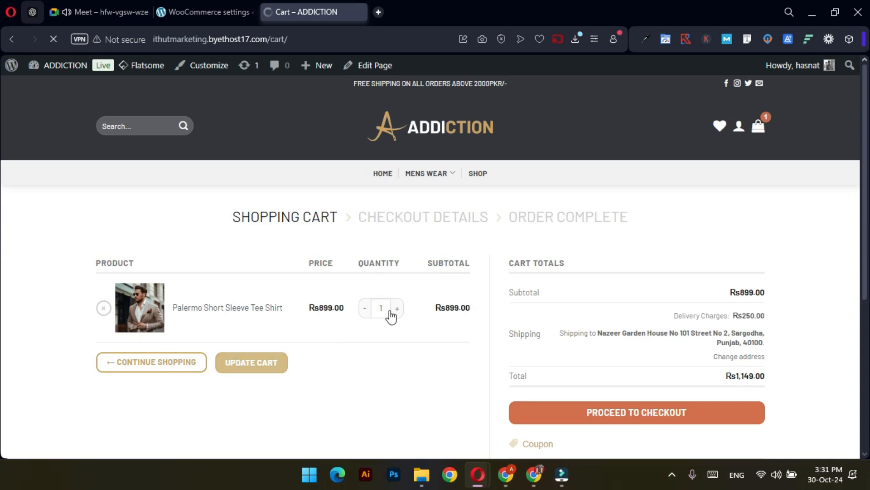
click(397, 309)
click(398, 309)
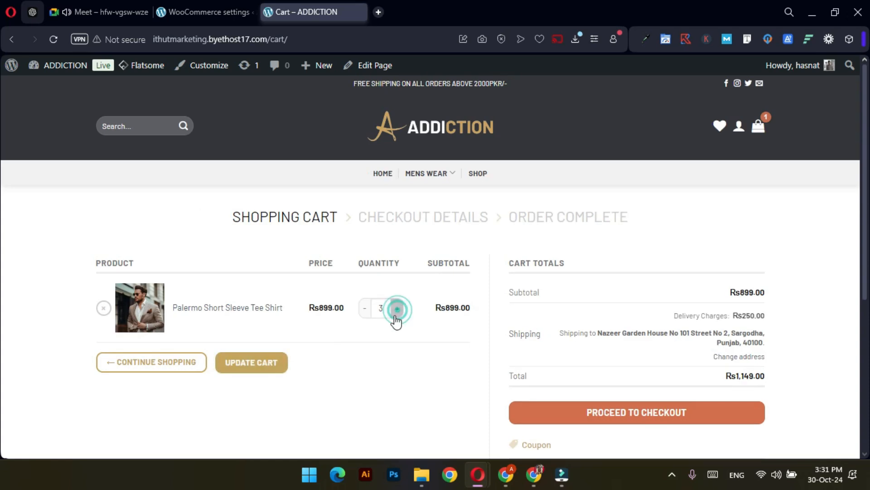
click(254, 365)
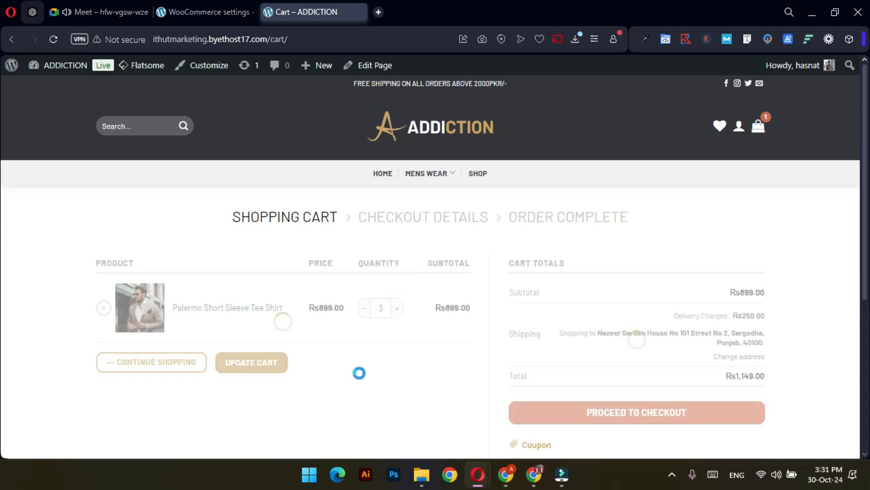
scroll(360, 372, down, 1)
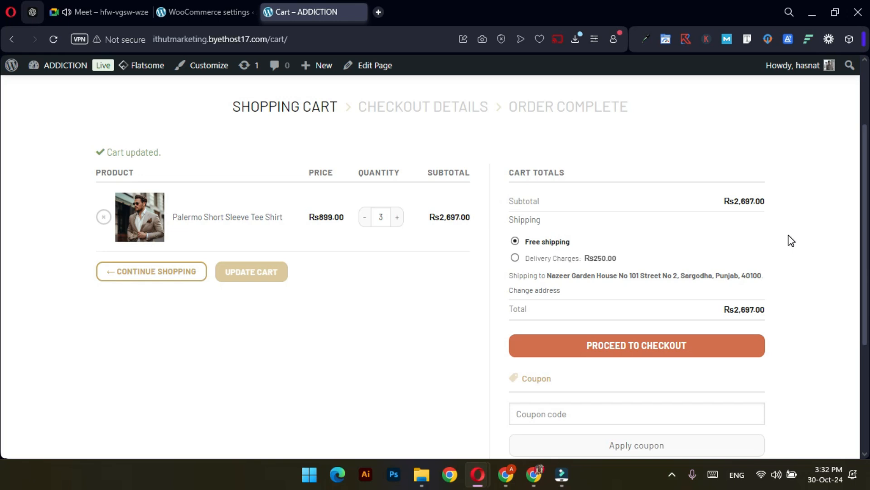
Proceed to checkout and review the Rs2,697.00 order now getting Free shipping
click(635, 349)
scroll(646, 341, down, 1)
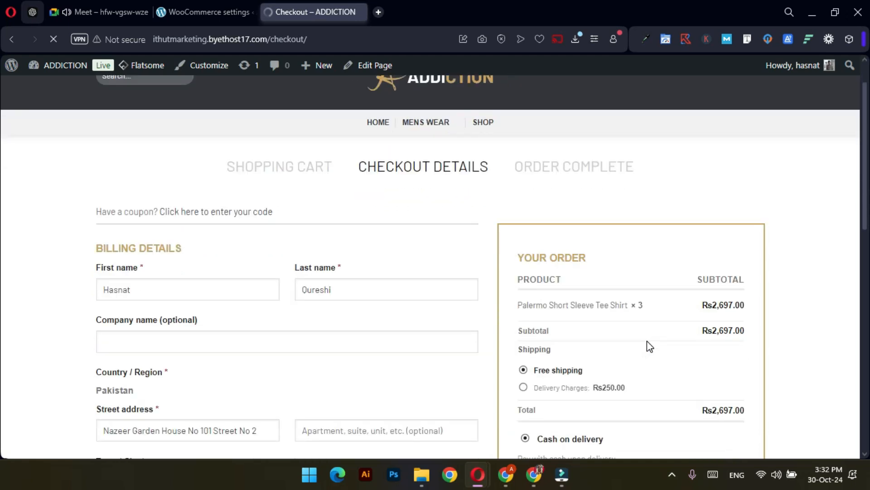
scroll(647, 341, down, 2)
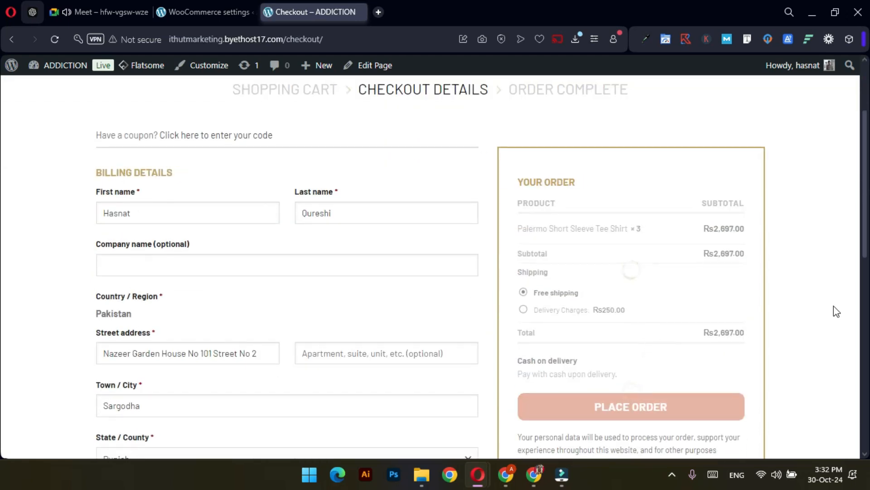
scroll(799, 308, down, 3)
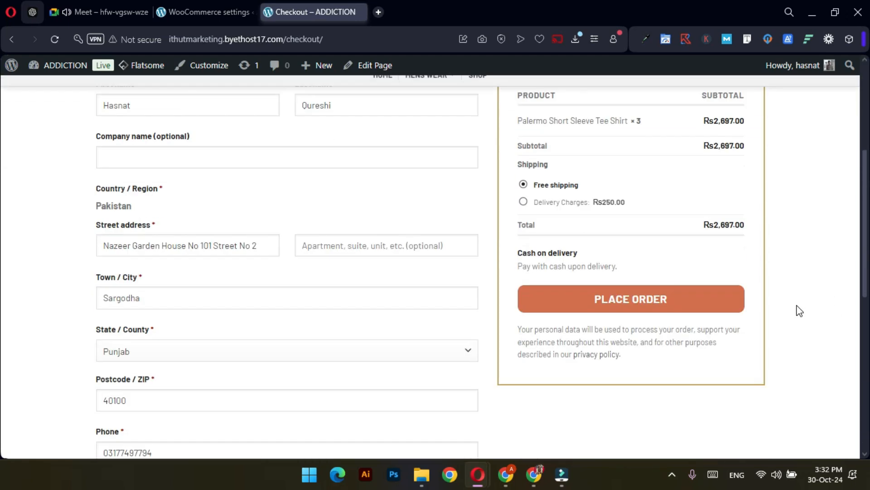
scroll(799, 309, up, 1)
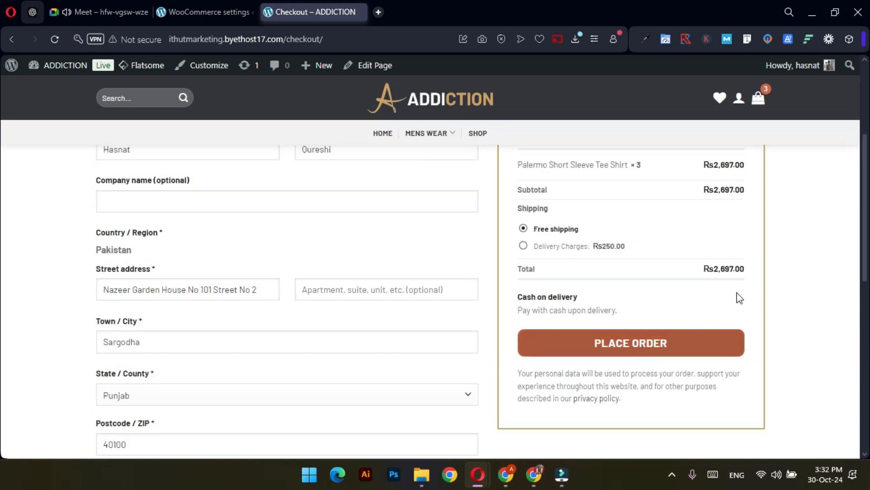
scroll(739, 290, up, 1)
scroll(741, 272, up, 1)
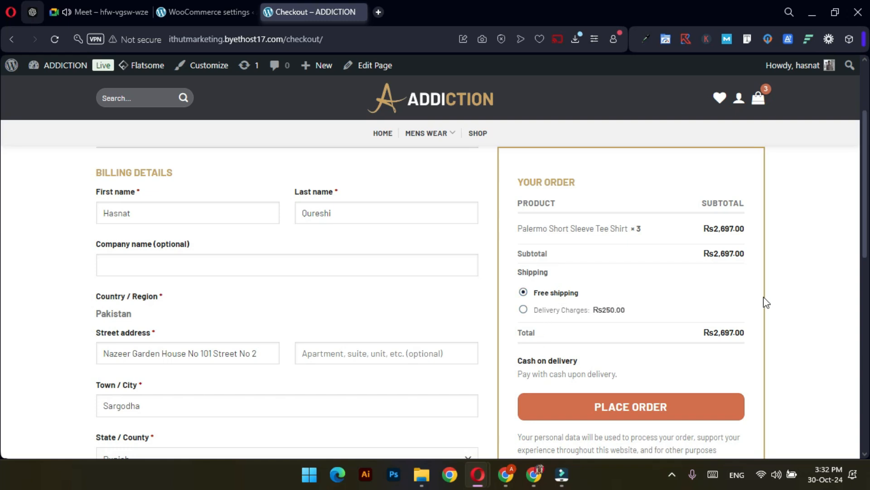
scroll(796, 333, down, 1)
scroll(796, 333, up, 1)
scroll(787, 350, down, 2)
scroll(793, 352, up, 6)
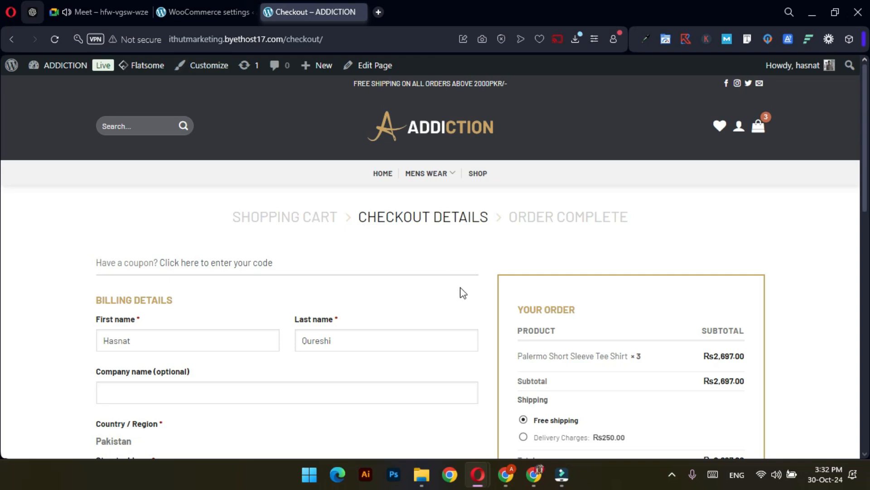
scroll(655, 267, down, 2)
scroll(653, 265, down, 8)
scroll(419, 268, up, 4)
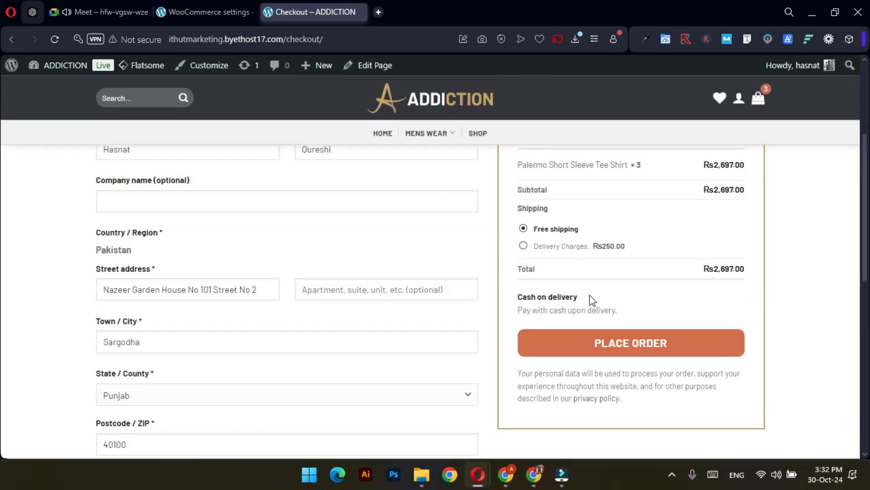
scroll(476, 302, up, 4)
In Accounts & Privacy, turn off guest checkout and allow log-in and account creation at checkout
click(208, 12)
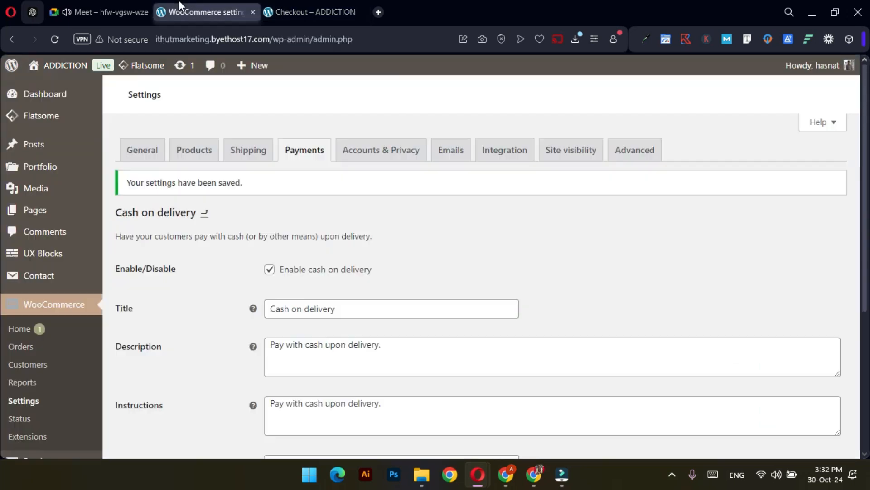
click(384, 153)
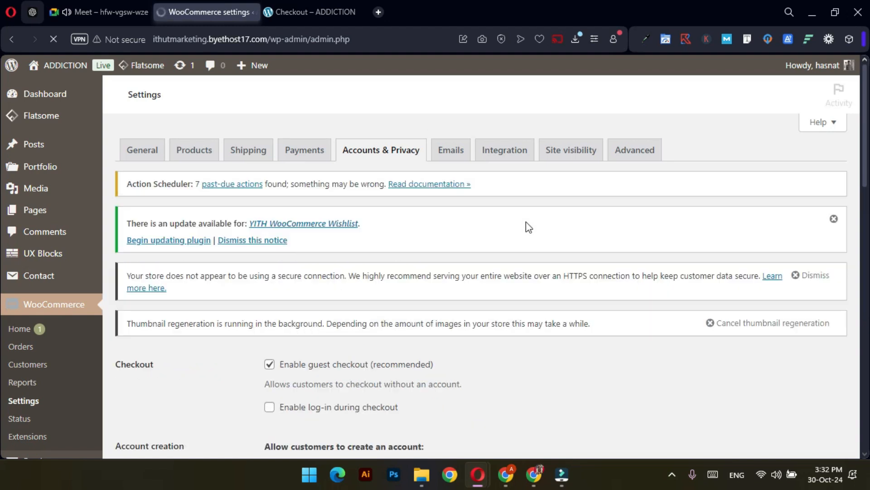
scroll(408, 259, down, 1)
scroll(376, 257, down, 2)
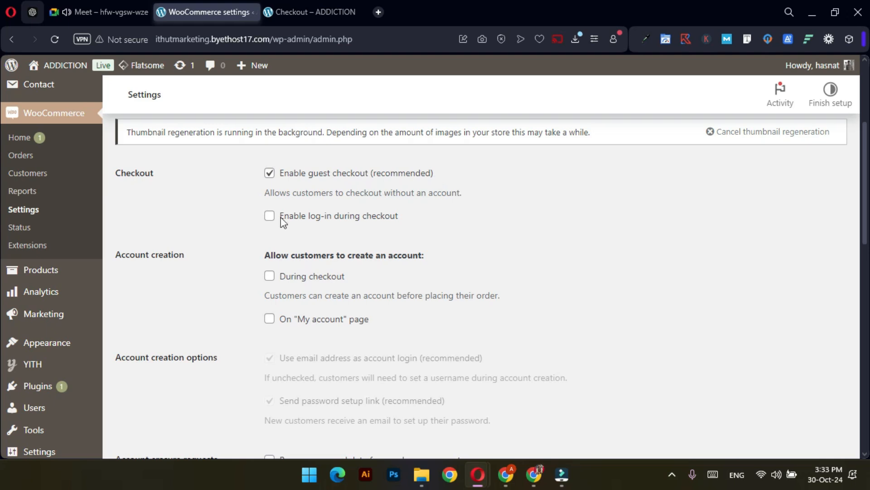
click(270, 173)
click(269, 217)
click(269, 277)
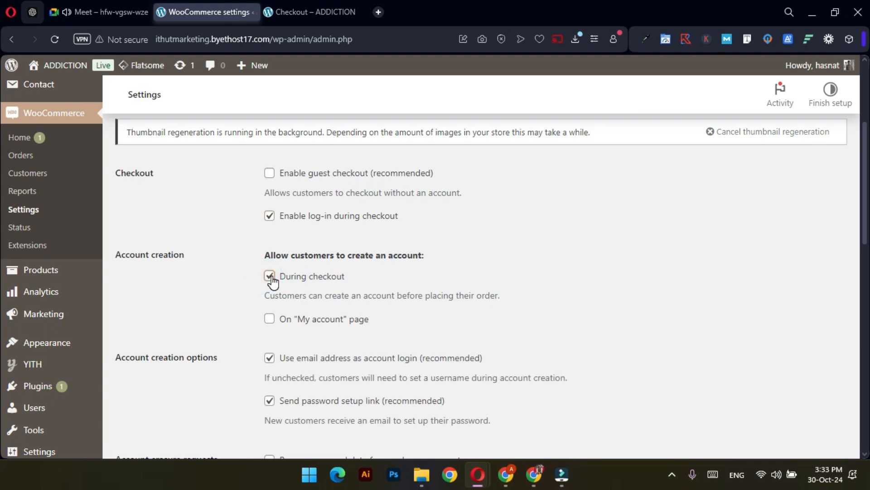
Allow account creation on My account, stop sending password setup links, and save the settings
scroll(191, 318, down, 1)
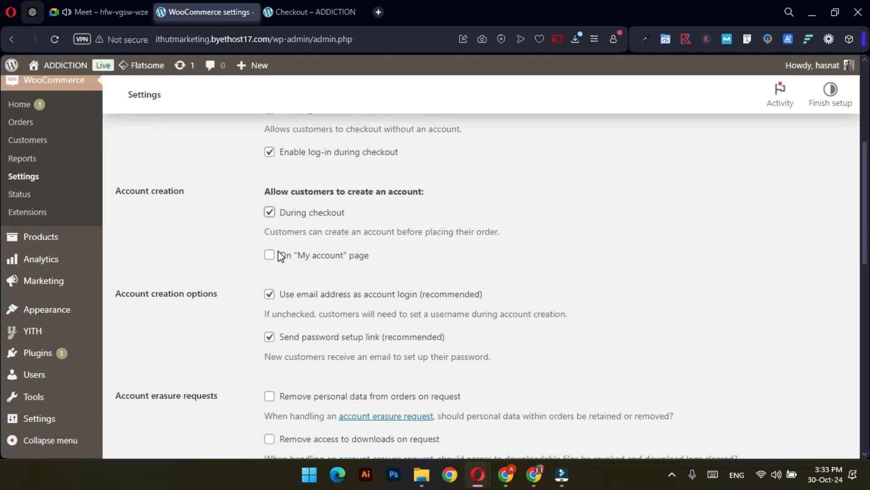
click(269, 254)
scroll(214, 306, down, 1)
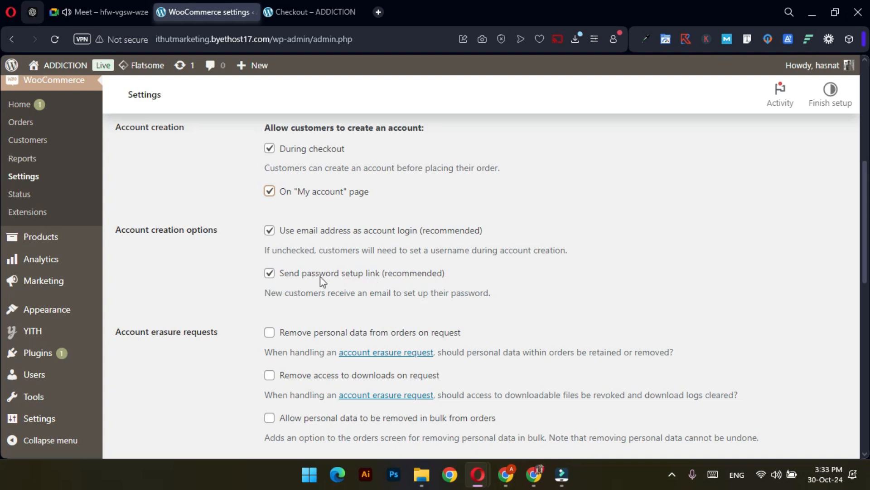
click(269, 273)
scroll(245, 304, down, 9)
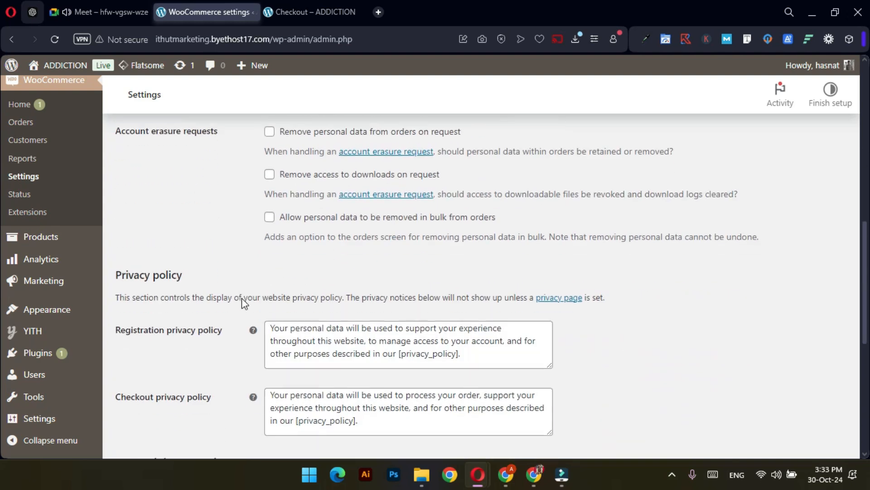
scroll(238, 301, down, 3)
click(149, 387)
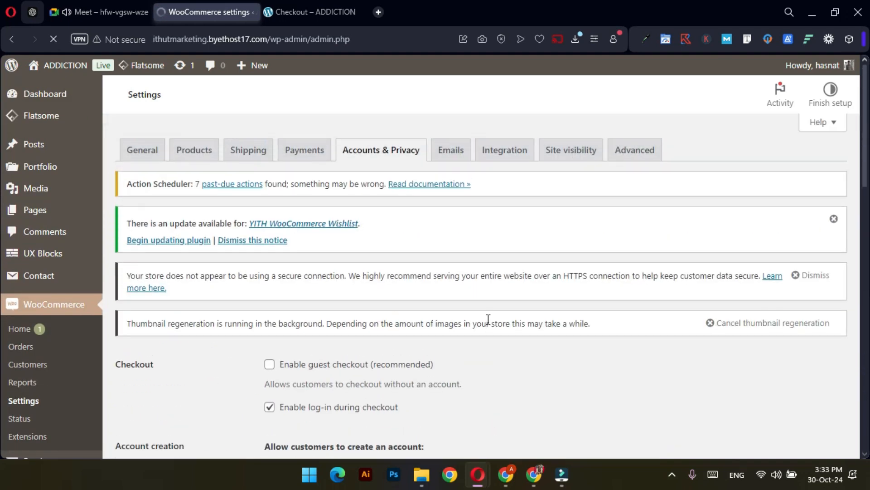
Copy the store's web address and open a new private browsing window
scroll(488, 319, down, 3)
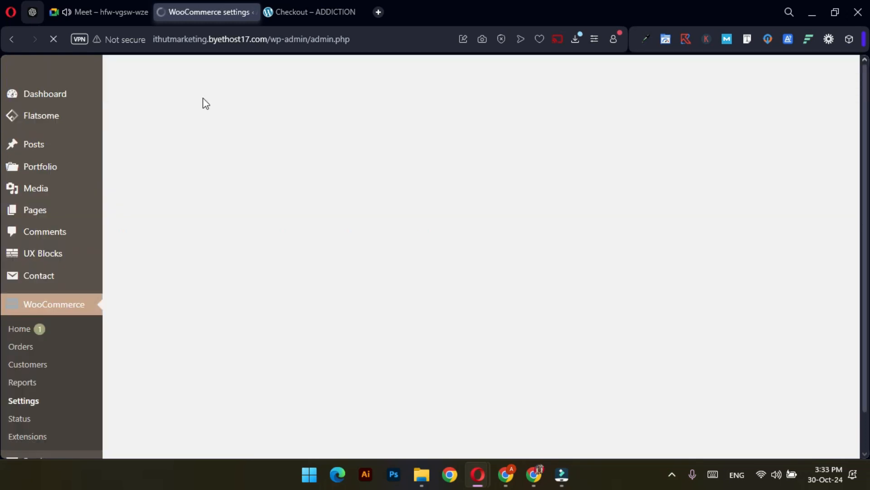
drag(268, 41, 149, 38)
key(ctrl+c)
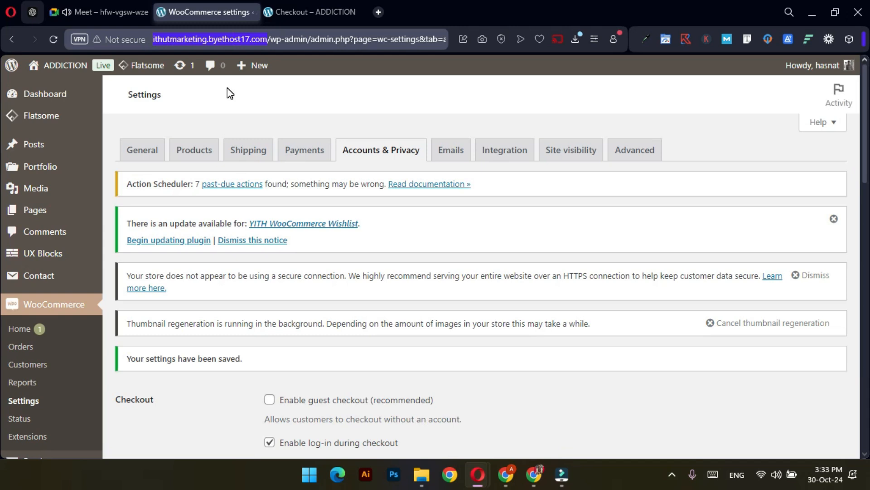
key(ctrl+shift+n)
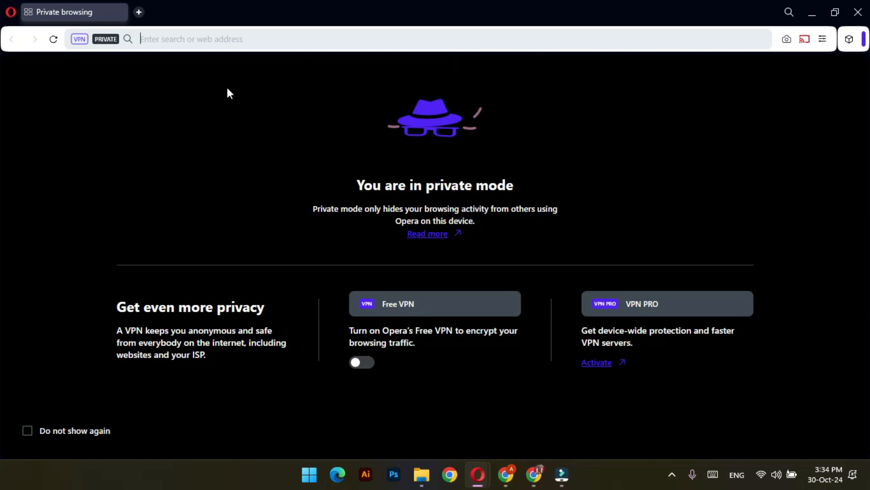
Load the store's home page in the new window and open the Palermo Short Sleeve Tee Shirt product
key(ctrl+v)
click(228, 89)
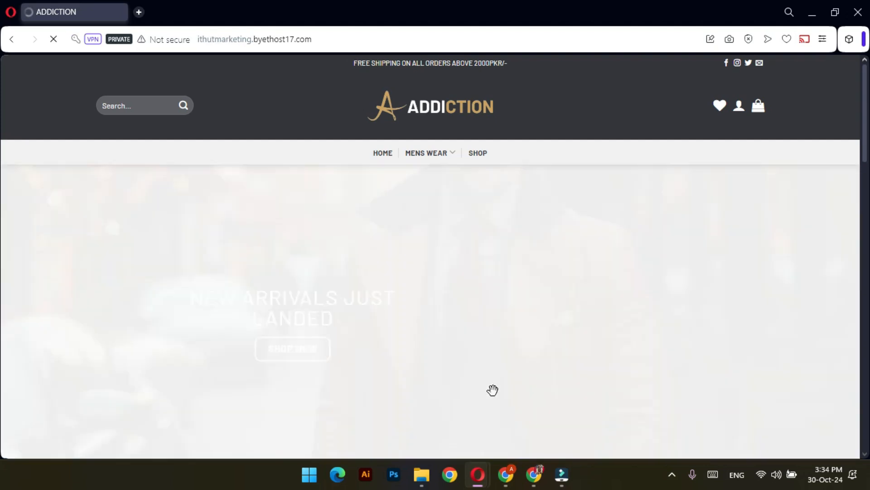
scroll(497, 204, down, 2)
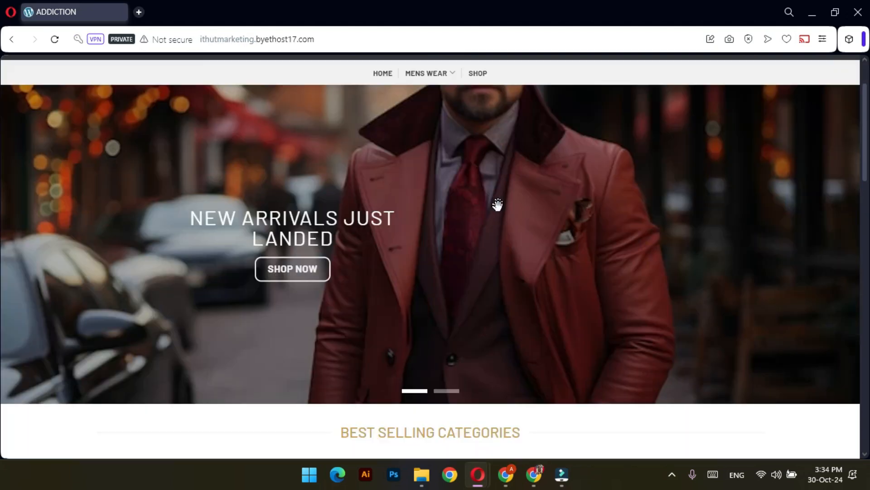
scroll(497, 204, down, 15)
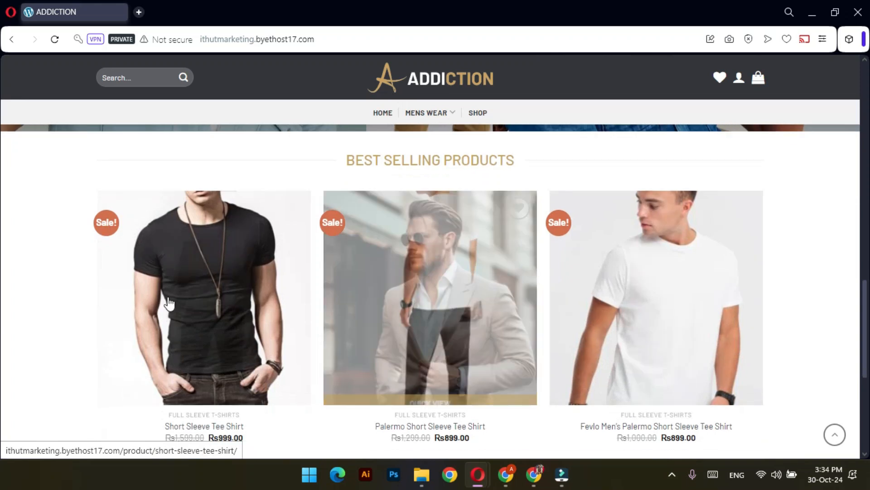
scroll(398, 311, down, 3)
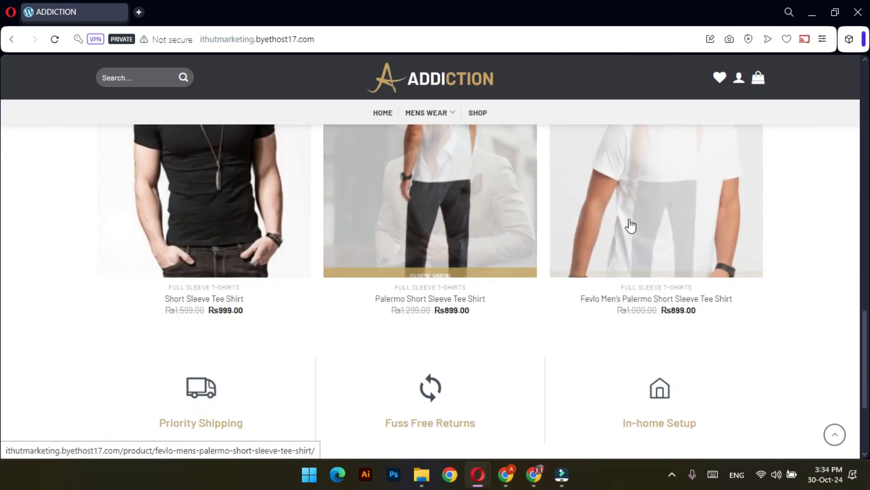
click(463, 191)
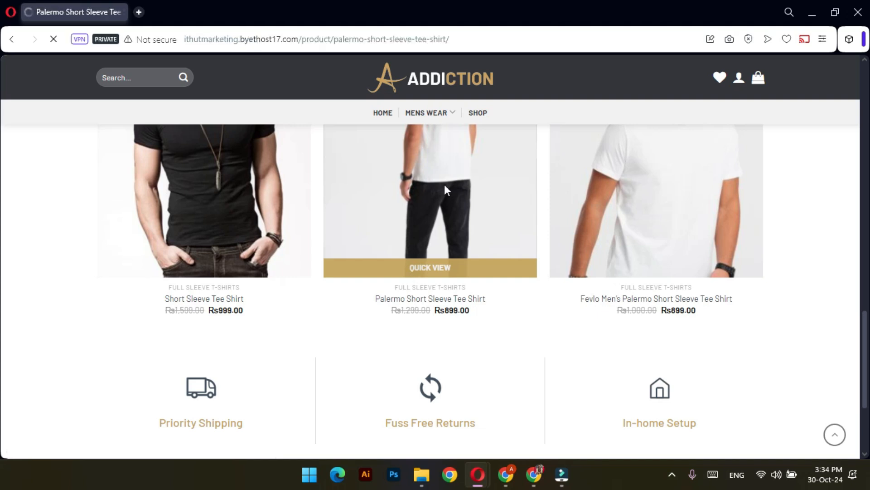
scroll(331, 248, down, 4)
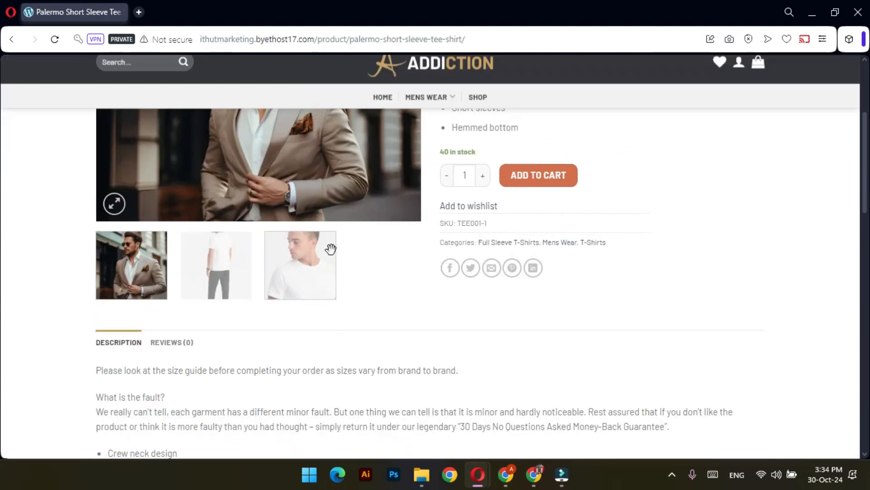
scroll(331, 249, up, 4)
Browse the Palermo tee's product photos, enlarging and then closing the close-up image
click(402, 297)
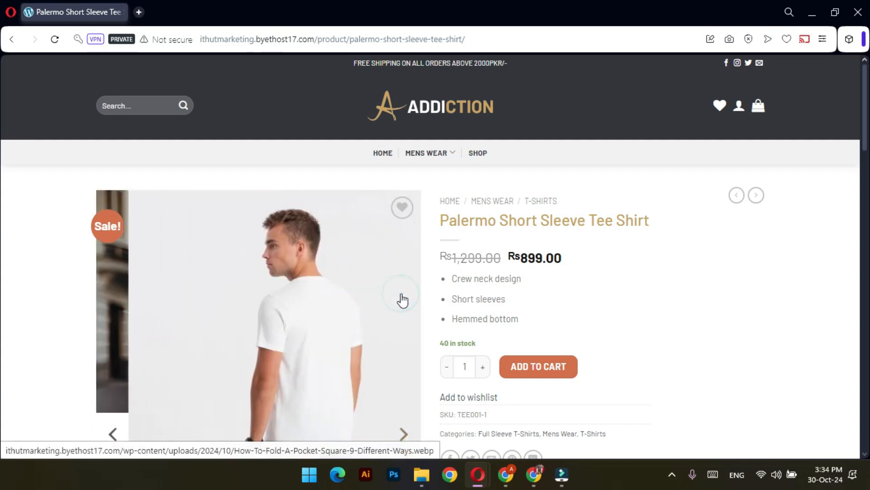
click(405, 428)
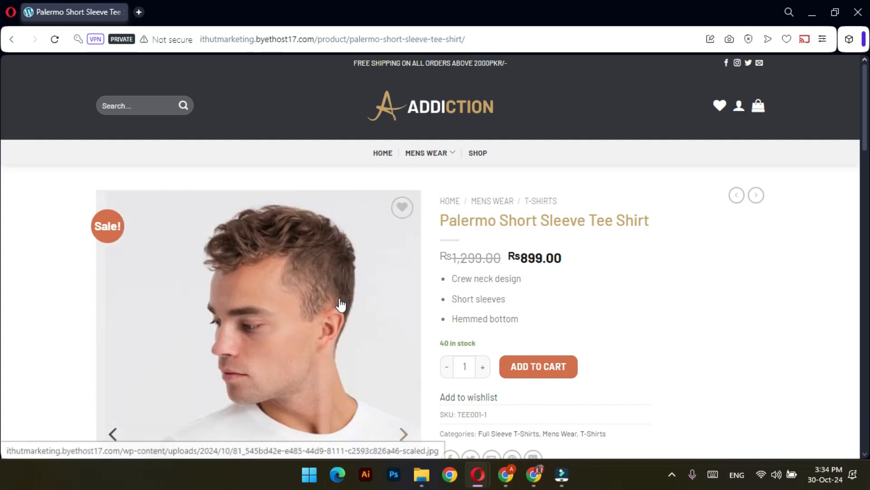
click(341, 304)
click(632, 243)
scroll(471, 292, down, 1)
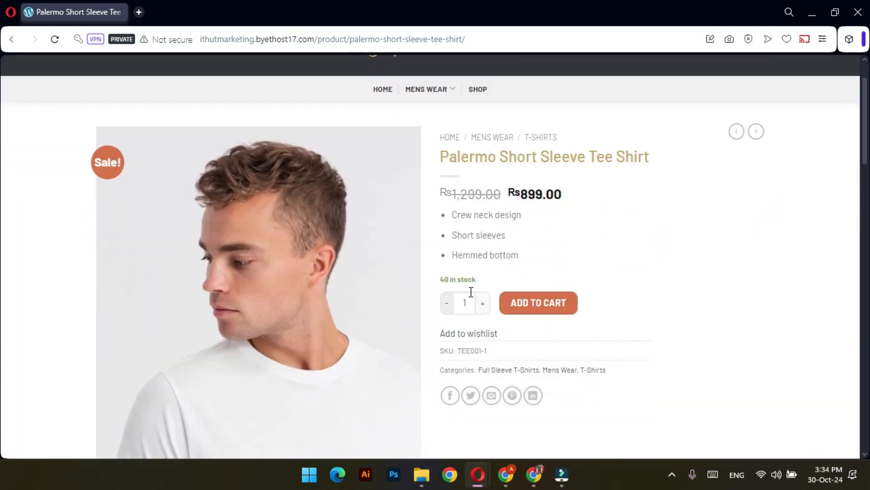
Add three Palermo tees to the cart for Rs2,697.00 and go to checkout
click(482, 303)
click(483, 303)
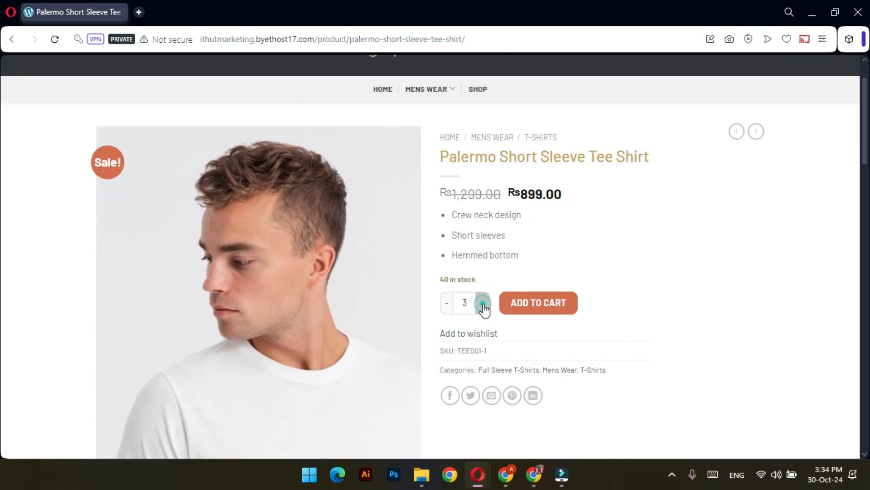
click(543, 303)
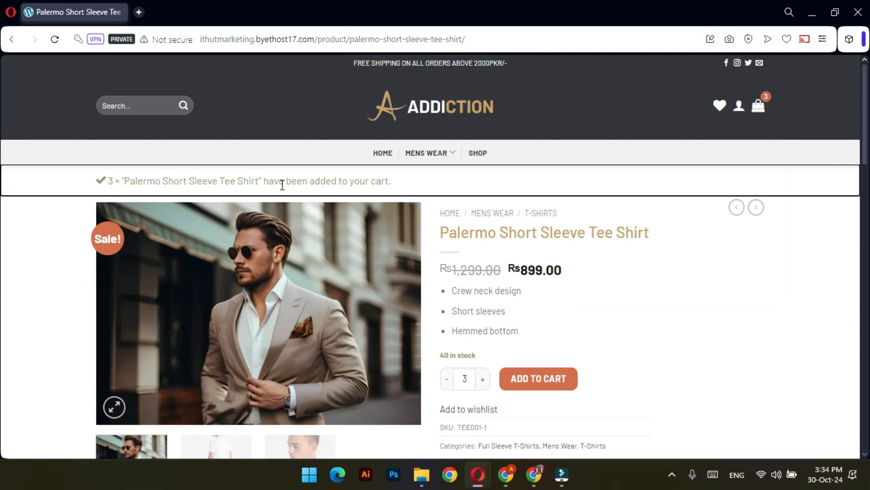
mouse_move(755, 119)
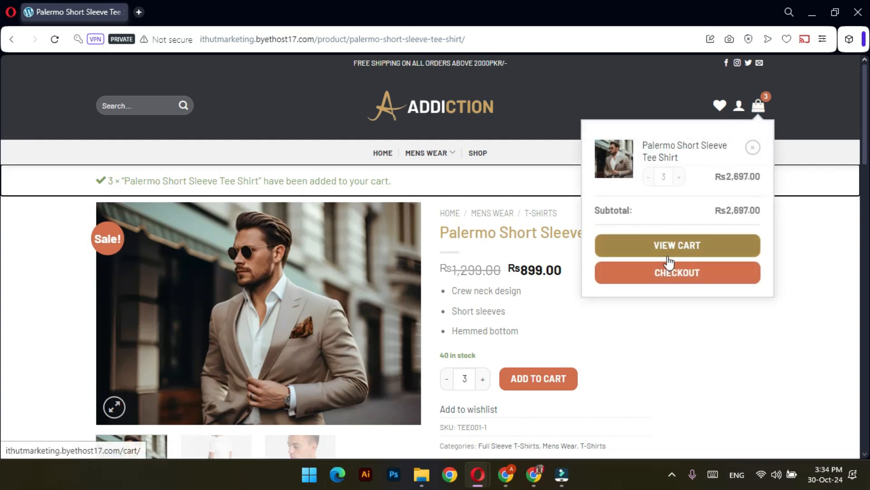
click(669, 271)
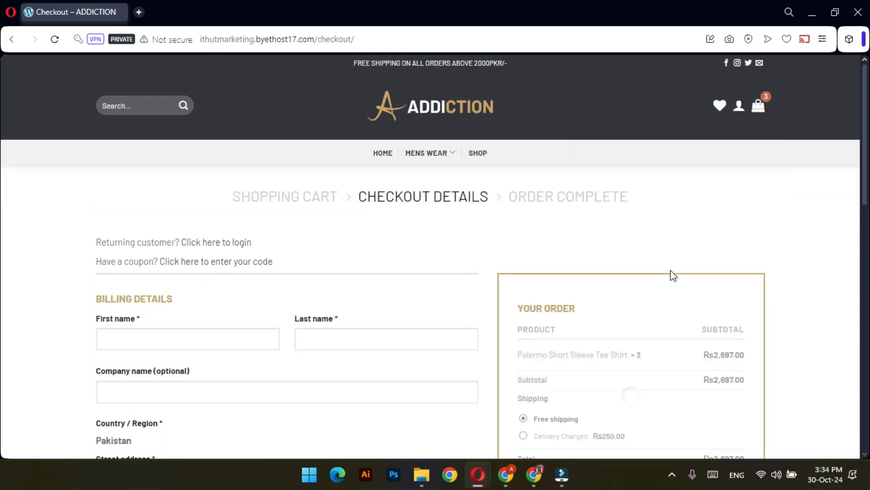
Autofill the checkout's First name and Last name from saved browser details
scroll(607, 310, down, 2)
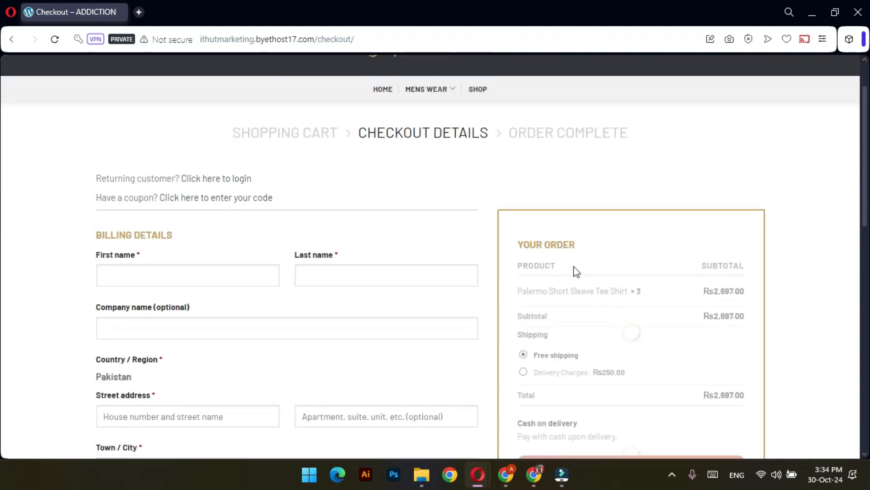
scroll(498, 241, down, 4)
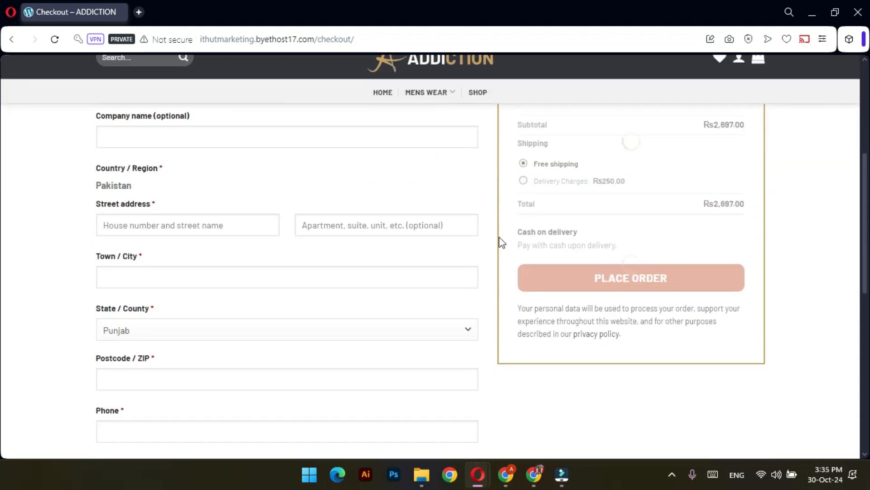
scroll(456, 250, up, 4)
scroll(453, 254, up, 2)
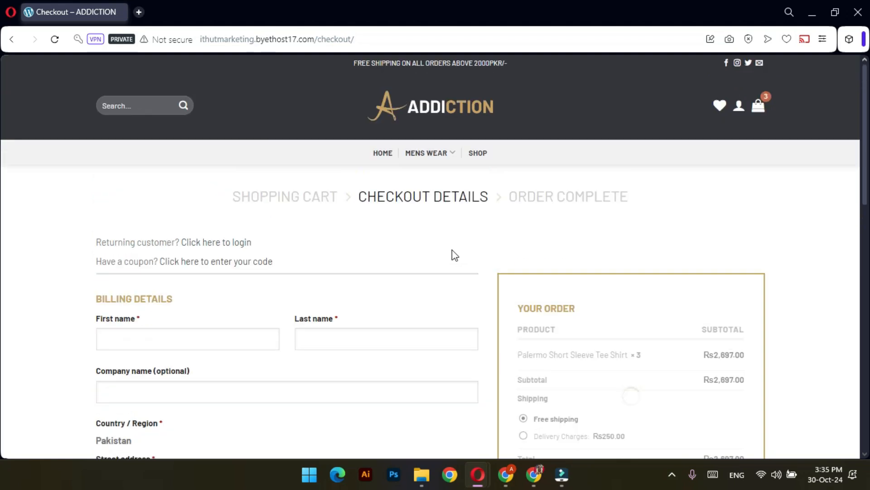
scroll(453, 254, down, 2)
click(206, 276)
click(385, 274)
click(266, 275)
click(205, 303)
click(332, 280)
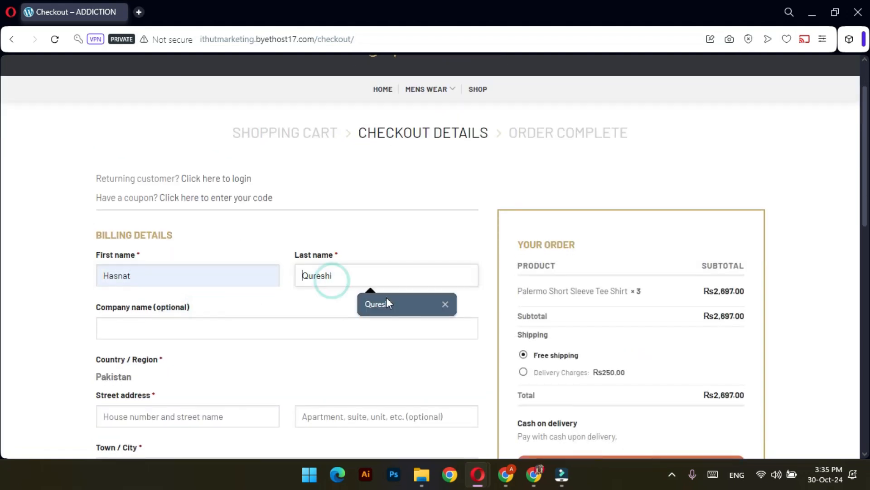
click(387, 297)
click(251, 329)
Autofill the street address, city, state, postcode and phone number from saved details
scroll(186, 349, down, 3)
click(179, 288)
click(191, 315)
scroll(199, 362, down, 5)
click(144, 242)
click(174, 269)
Leave Email empty and submit the order, which flags email and account password as required
click(163, 292)
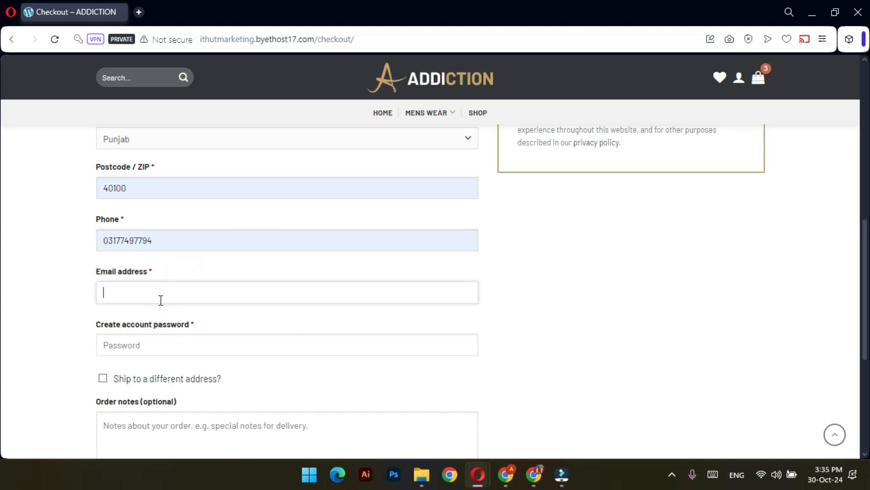
click(514, 275)
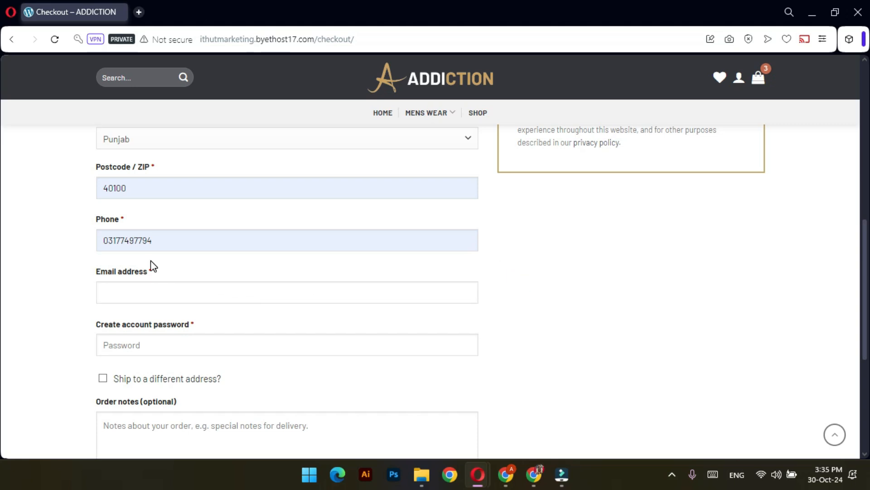
scroll(136, 256, down, 2)
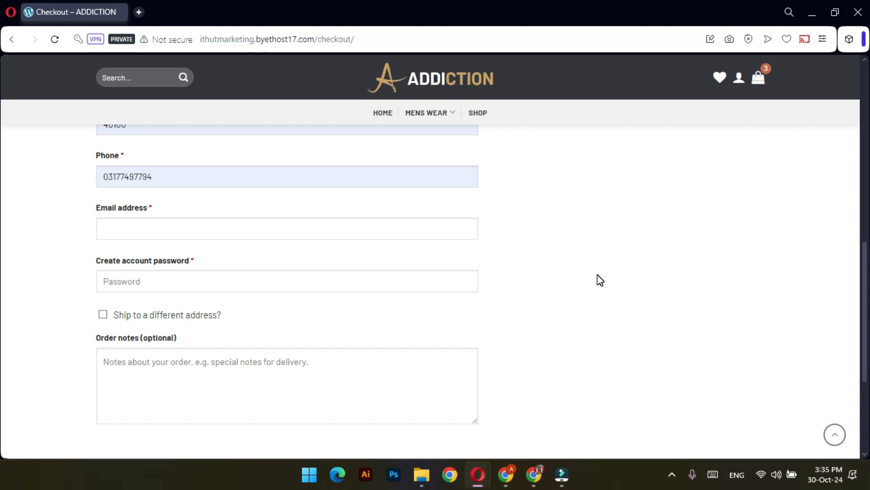
scroll(600, 280, up, 7)
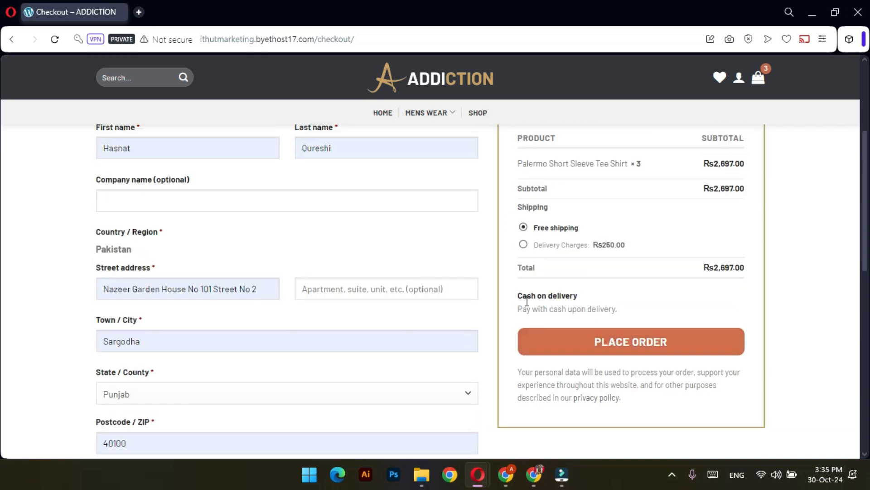
click(592, 337)
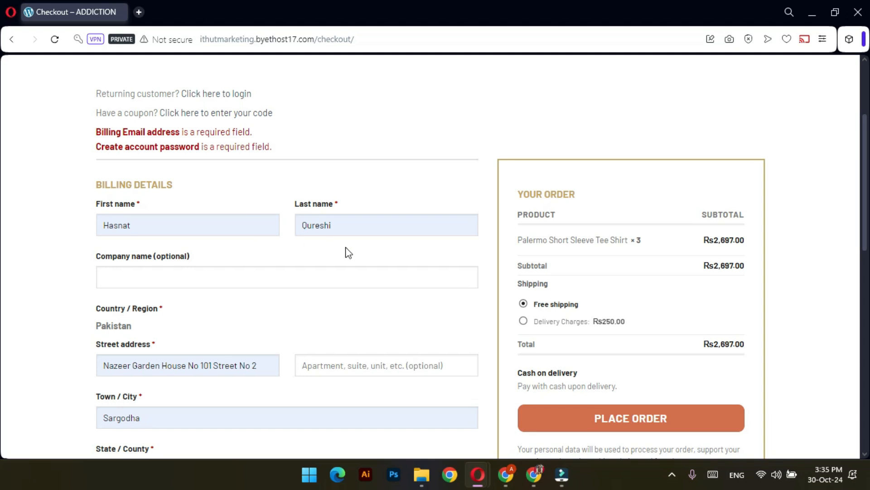
Enter the customer's e-mail address in the checkout Email address field
scroll(348, 252, up, 3)
scroll(361, 278, down, 6)
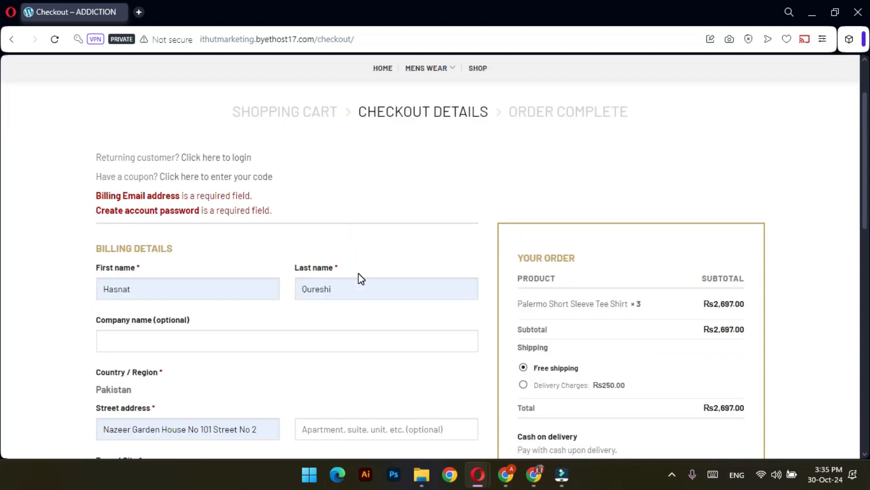
scroll(362, 278, down, 7)
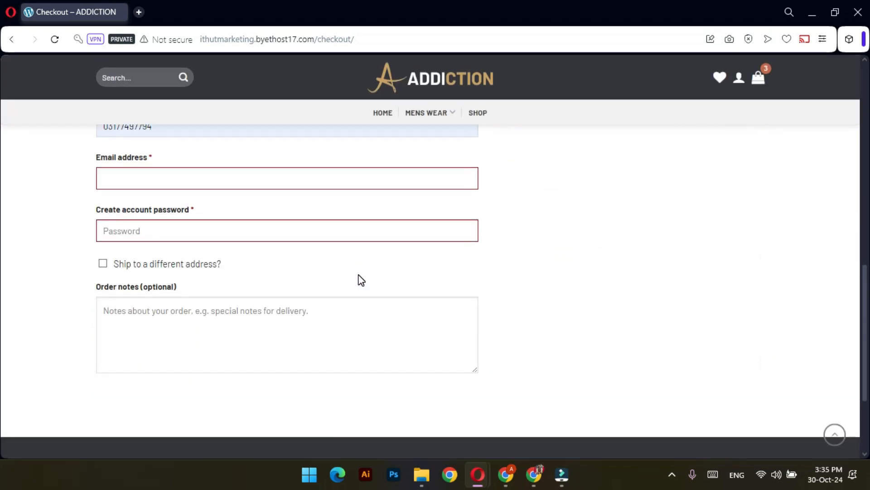
click(144, 175)
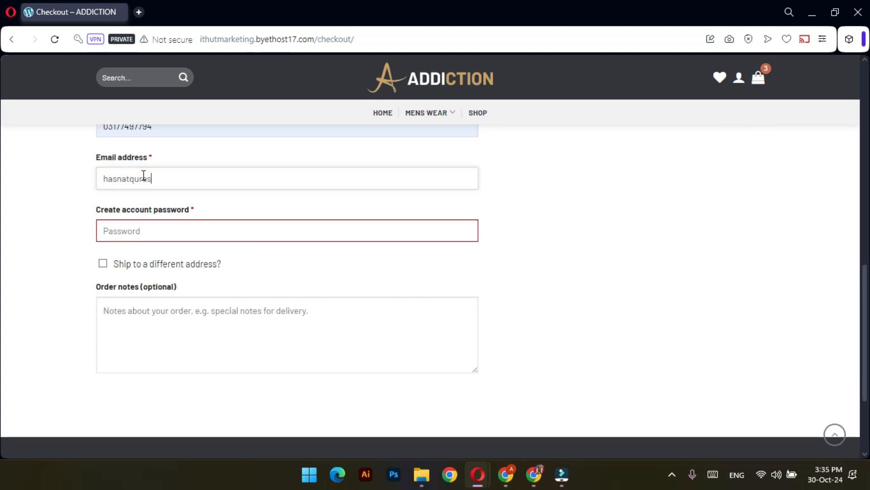
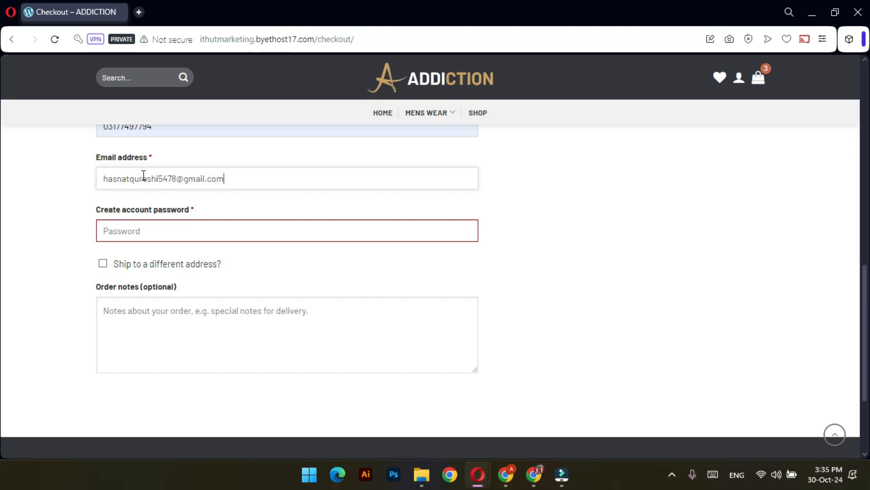
Check the admin's Accounts & Privacy settings, guest checkout still off, then return to checkout
key(alt+Tab)
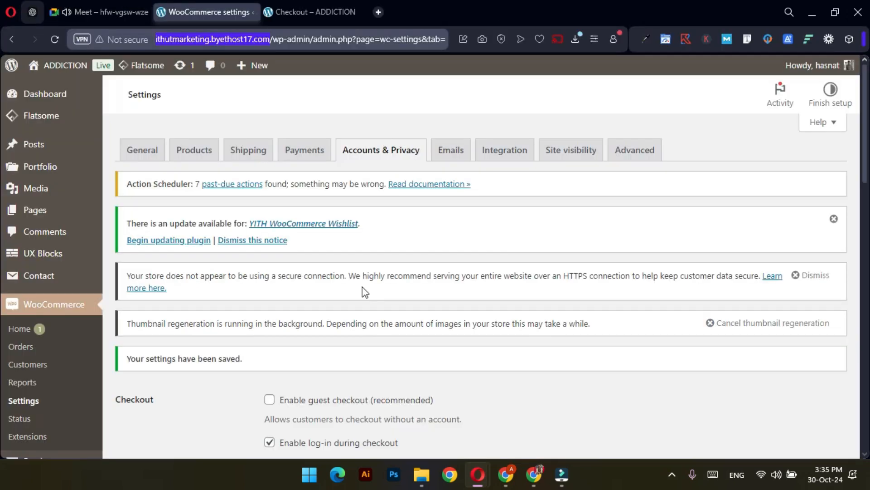
scroll(363, 290, down, 3)
click(671, 477)
click(596, 448)
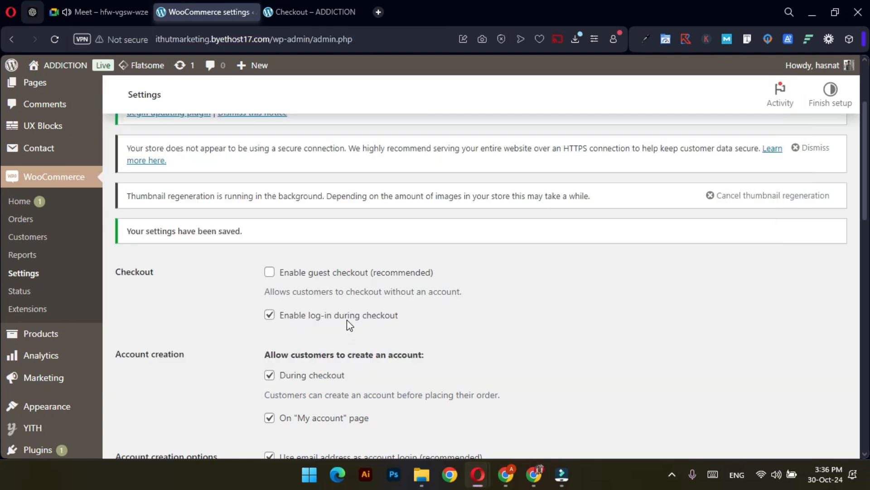
key(alt+Tab)
Fill the Create account password from the saved entry and submit the order
click(180, 228)
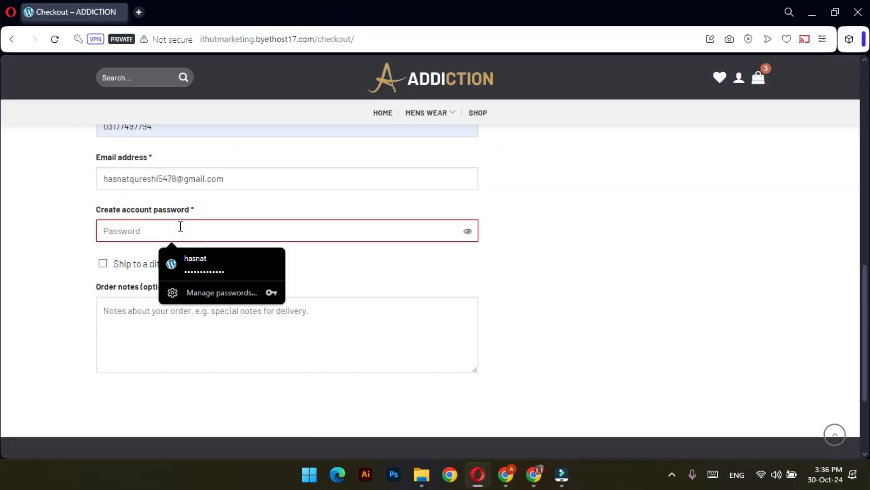
click(213, 257)
click(469, 232)
click(470, 232)
click(468, 230)
text(?)
click(602, 253)
scroll(603, 257, down, 3)
scroll(608, 256, up, 10)
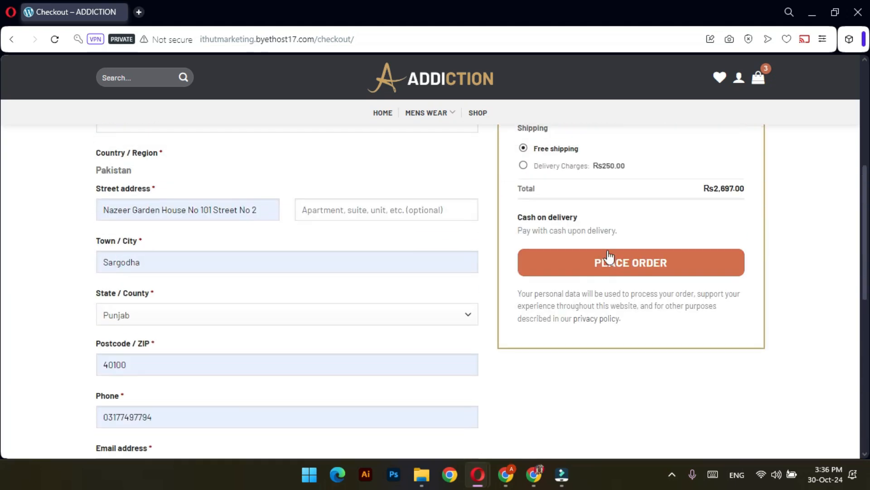
scroll(598, 247, down, 2)
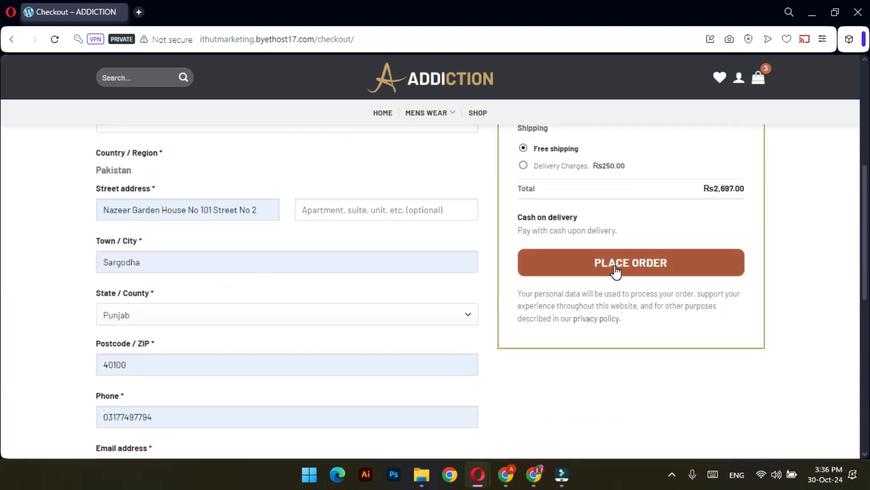
click(615, 271)
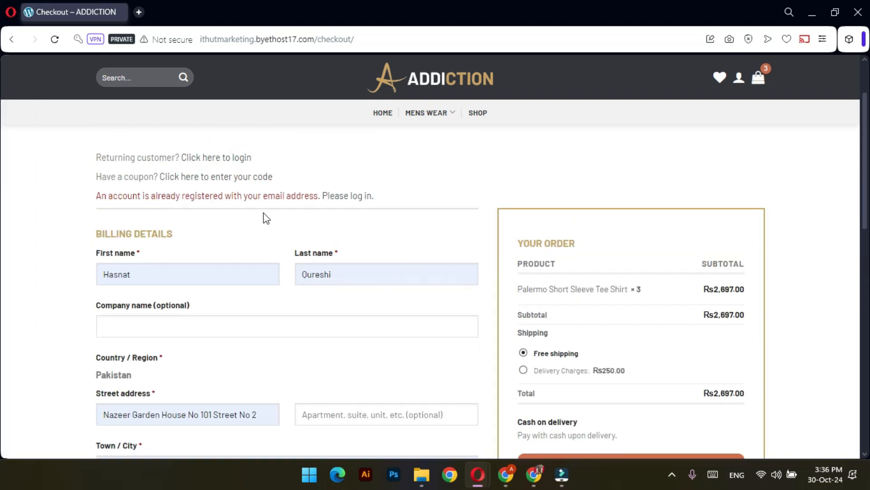
Replace the username part of the billing email with a different Gmail address, fixing a typo
scroll(358, 290, down, 5)
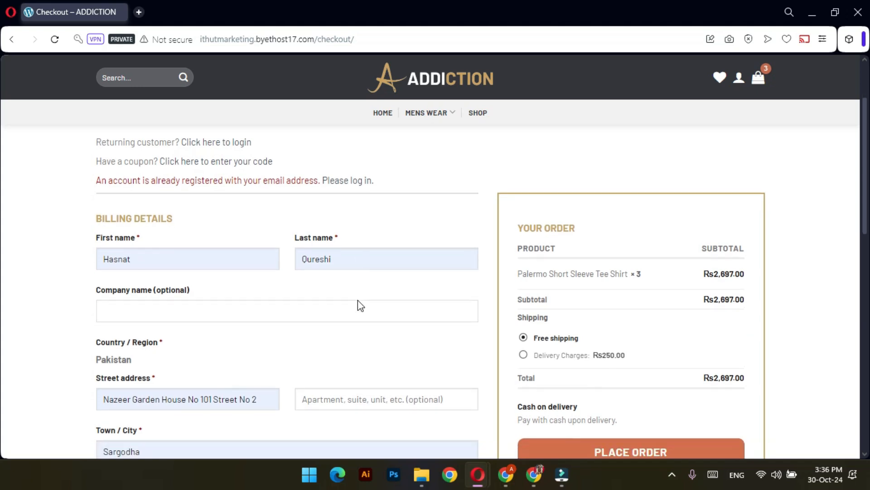
scroll(291, 298, up, 3)
scroll(292, 292, down, 5)
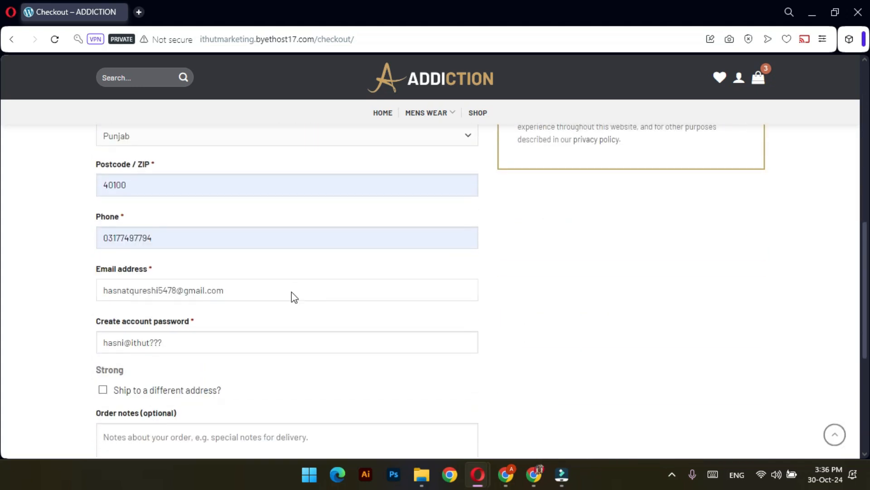
scroll(292, 295, down, 3)
scroll(181, 222, up, 1)
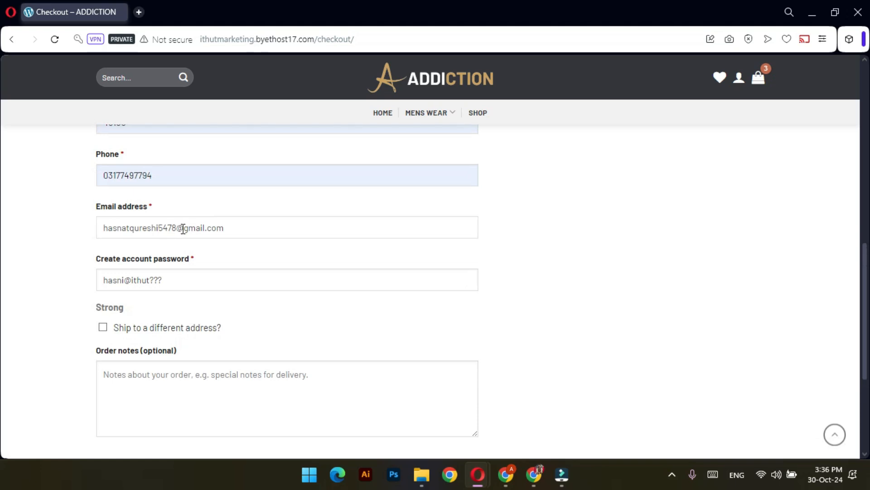
drag(178, 228, 97, 228)
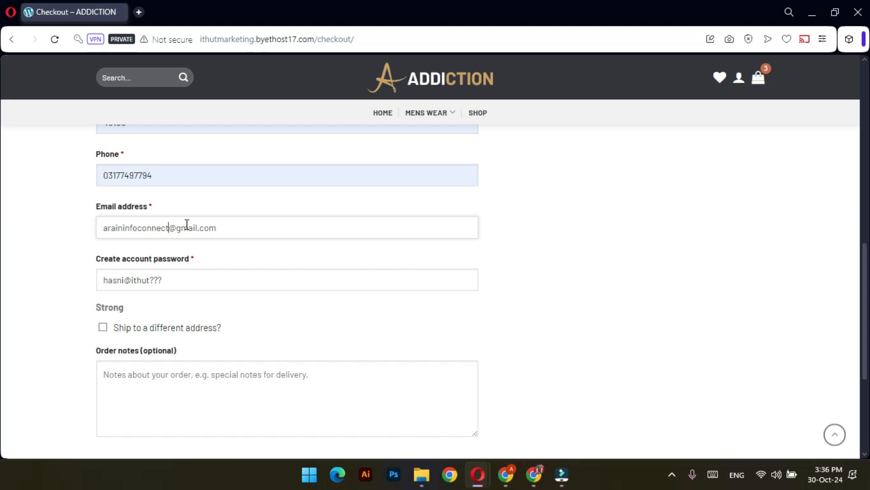
scroll(659, 292, up, 6)
Place the COD order and review the order-received page's Rs2,697.00 total, email and addresses
click(647, 289)
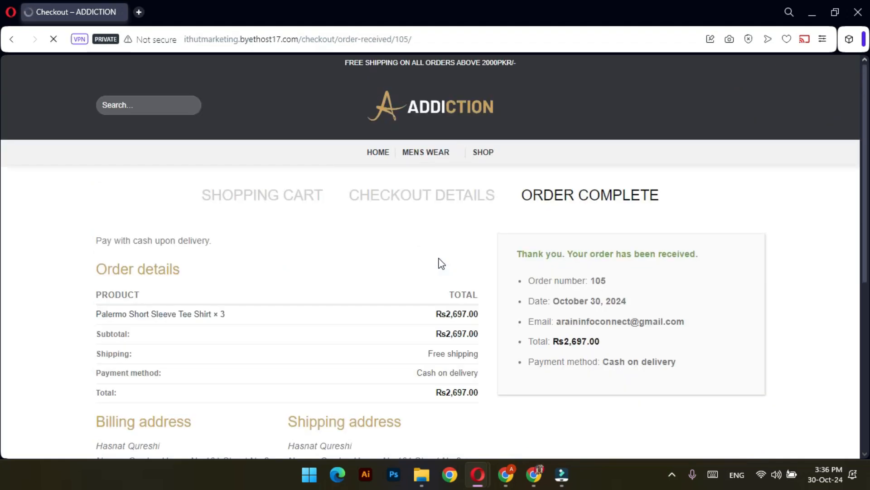
scroll(606, 319, down, 3)
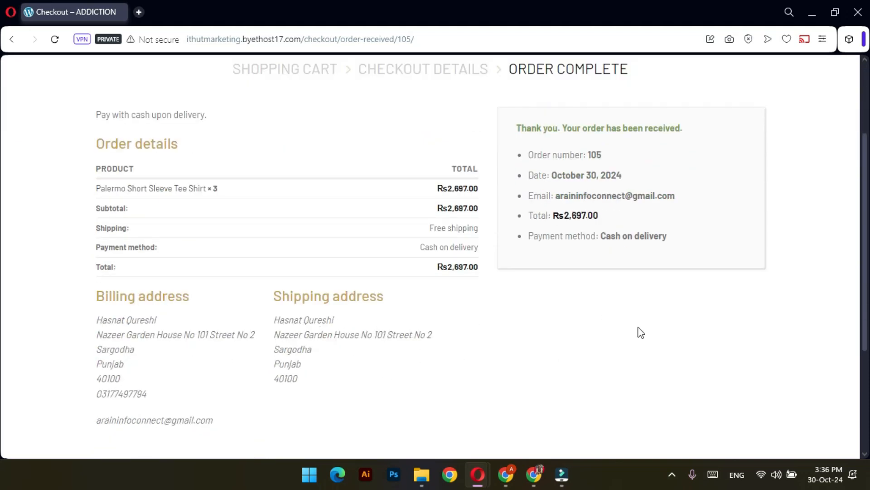
scroll(643, 329, up, 2)
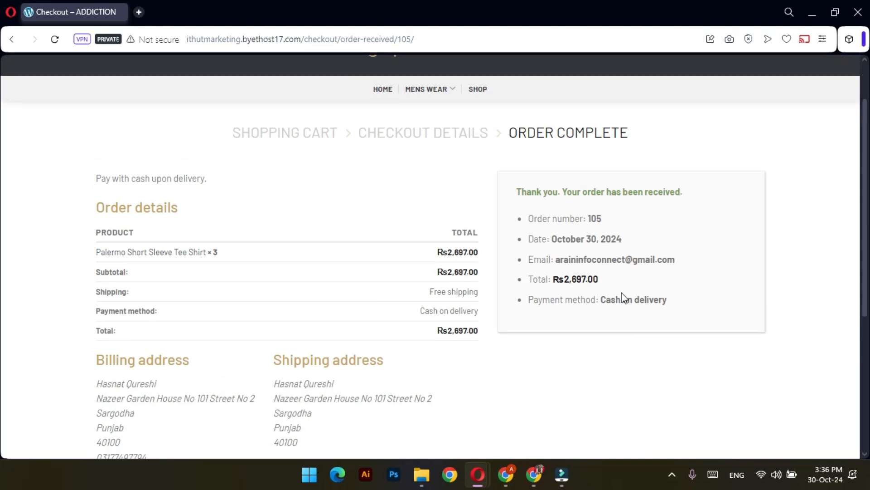
scroll(613, 351, down, 1)
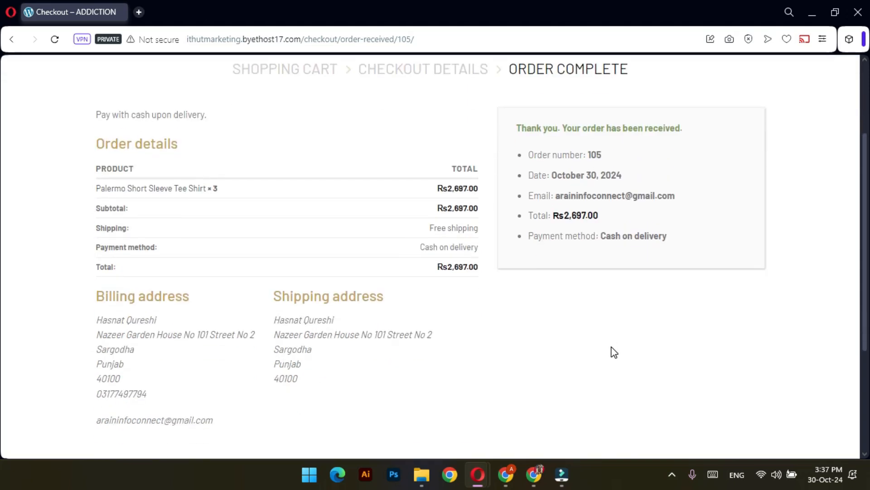
scroll(614, 352, up, 1)
drag(615, 281, 554, 279)
drag(689, 259, 604, 258)
click(626, 362)
scroll(266, 260, up, 1)
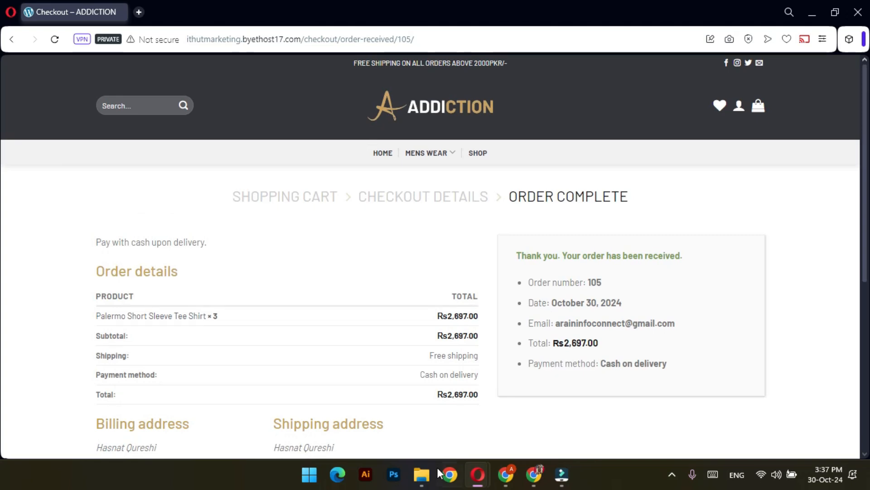
click(506, 474)
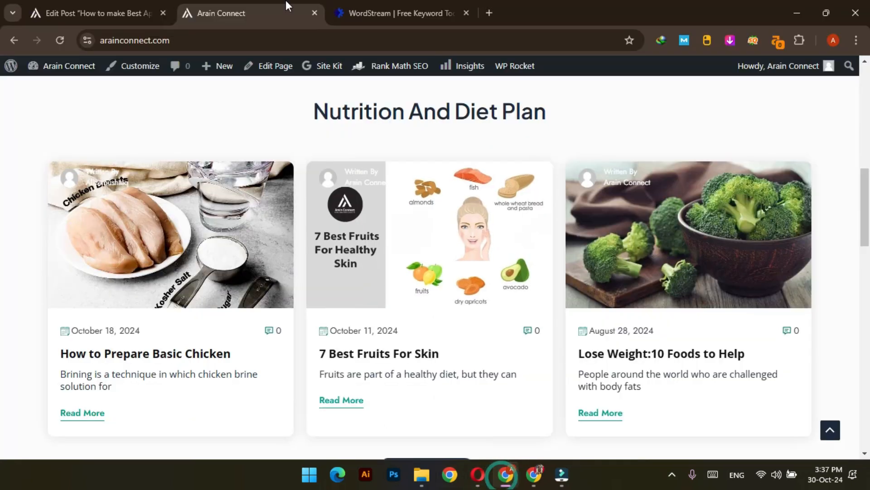
click(486, 12)
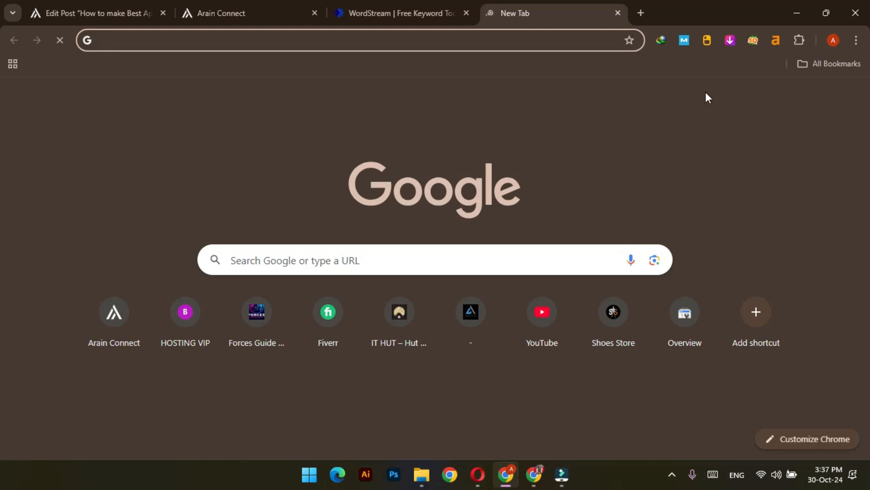
click(716, 98)
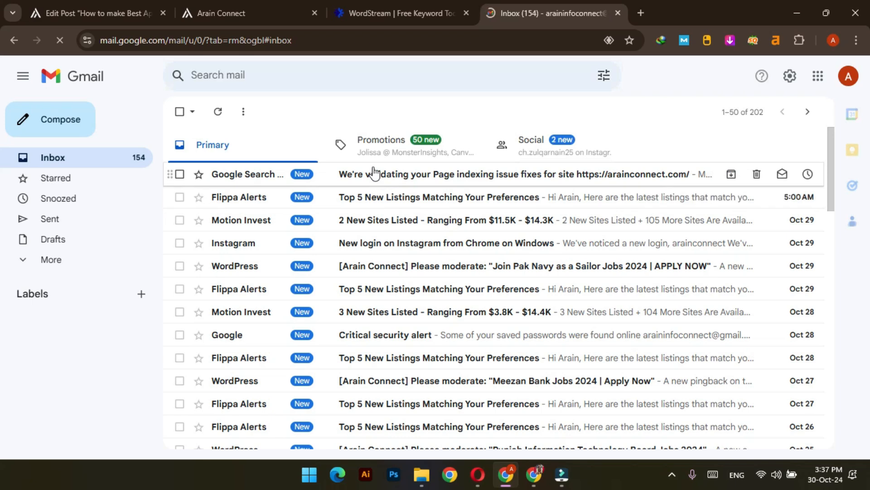
click(71, 263)
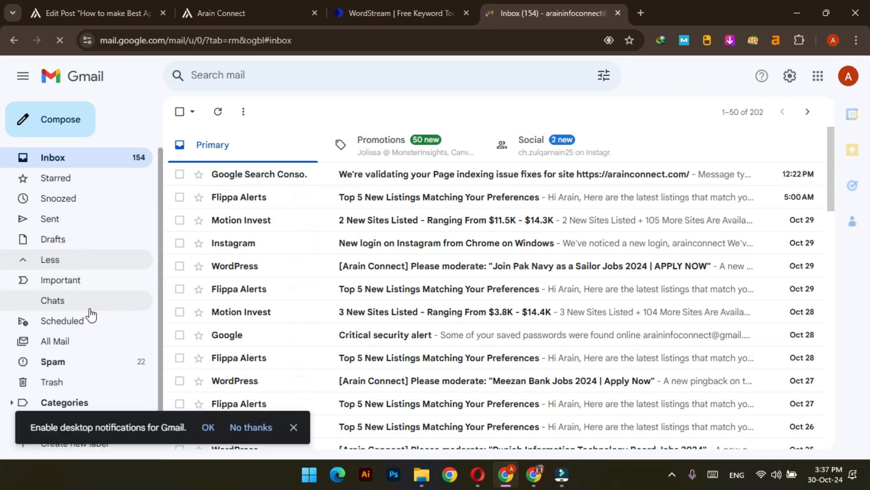
scroll(87, 311, down, 1)
click(73, 317)
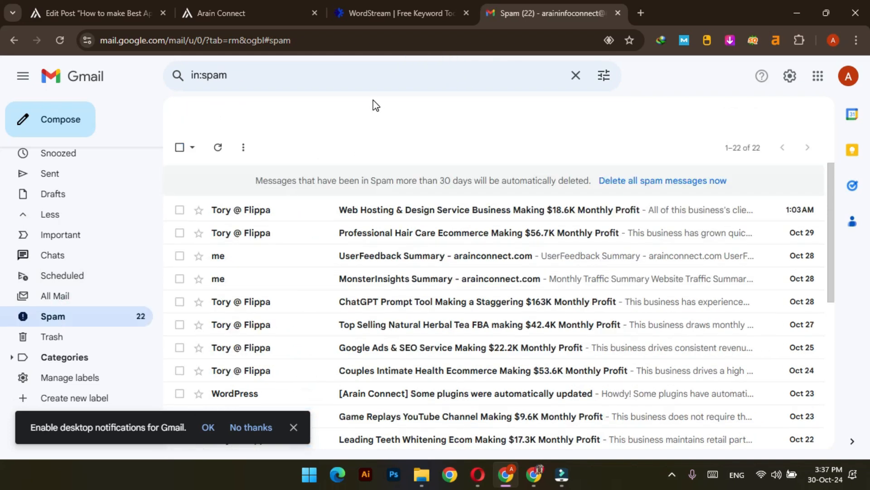
scroll(351, 295, down, 4)
scroll(352, 296, up, 5)
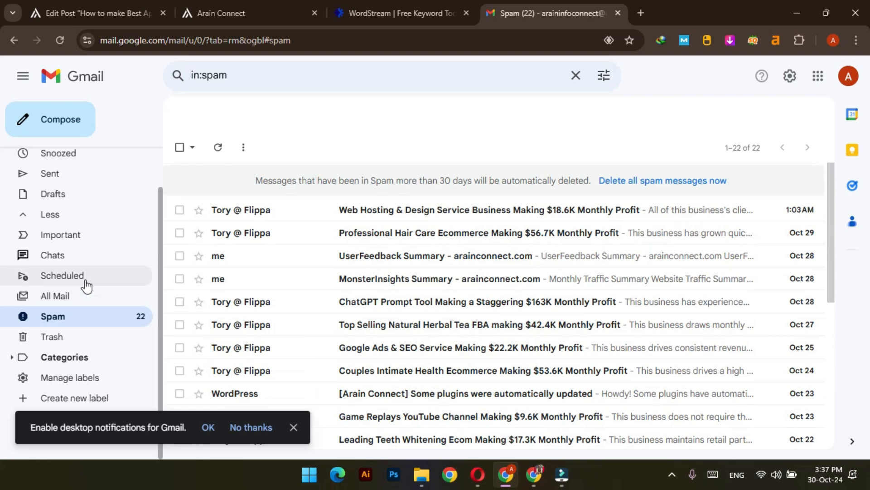
scroll(70, 181, up, 2)
click(69, 157)
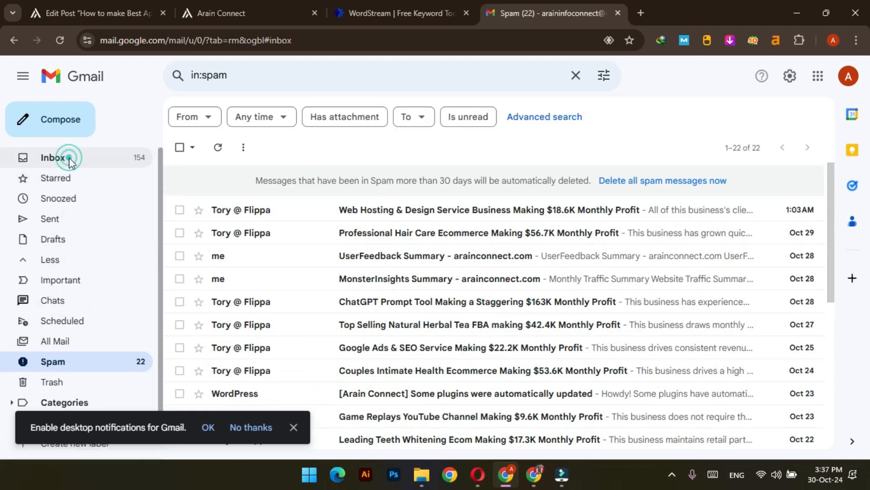
click(848, 77)
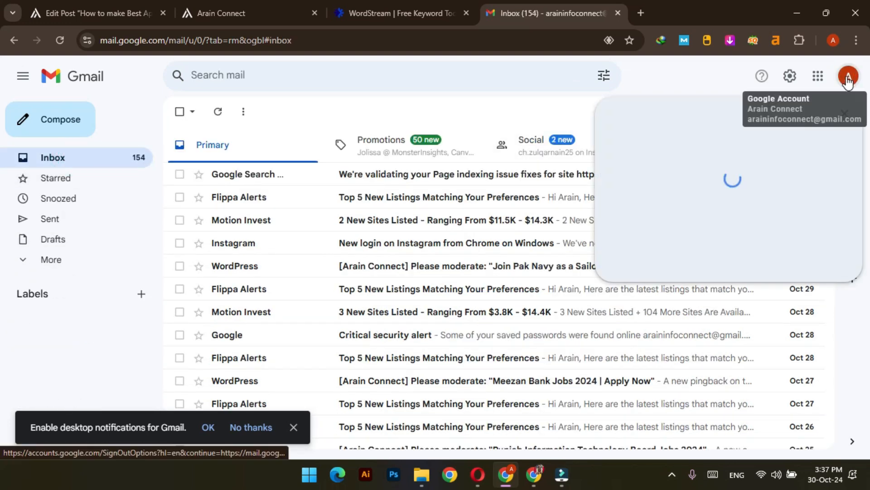
click(704, 81)
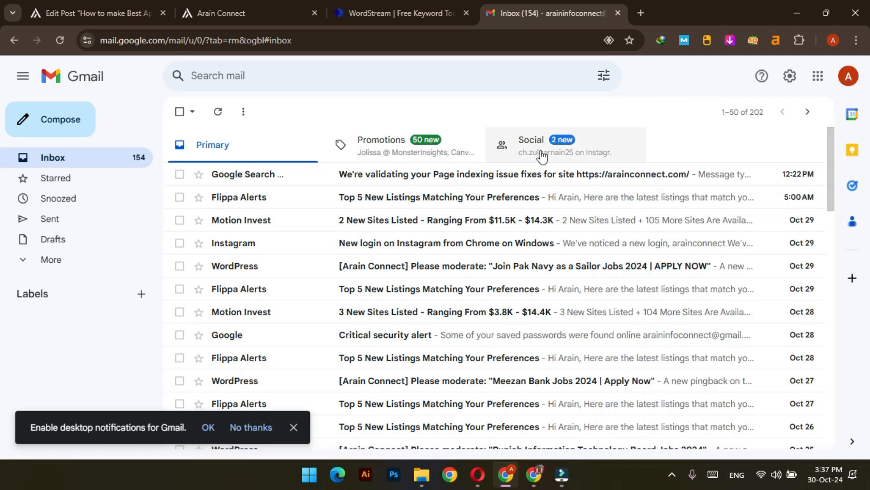
scroll(363, 249, down, 1)
scroll(363, 249, up, 1)
click(219, 112)
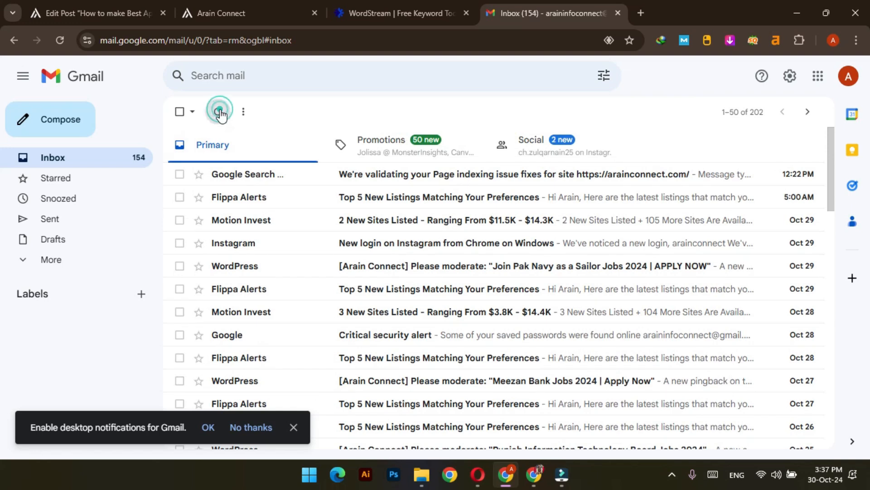
click(219, 112)
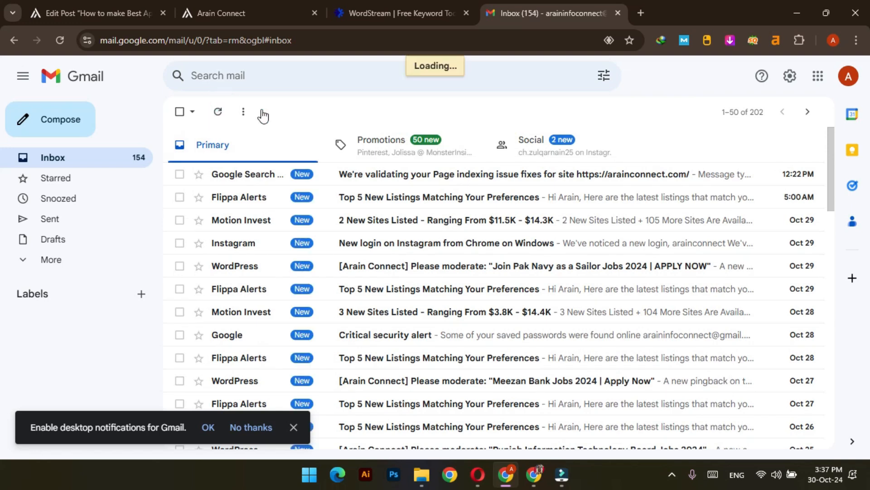
click(90, 259)
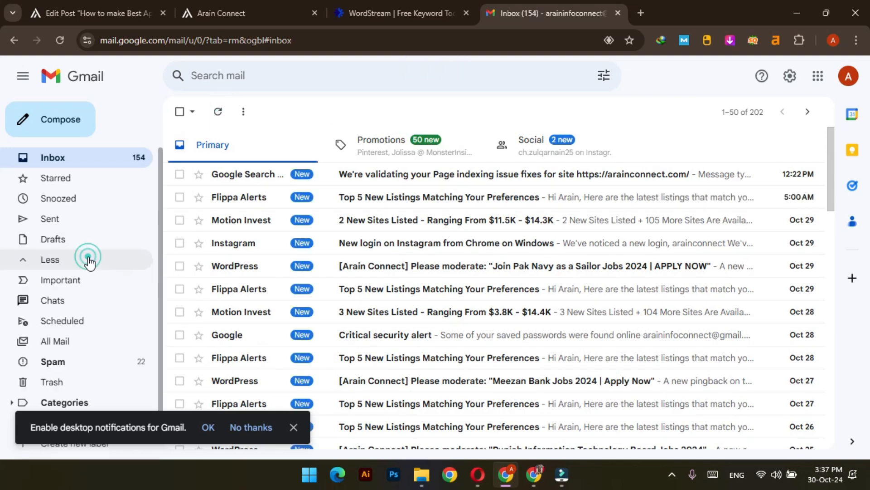
click(82, 361)
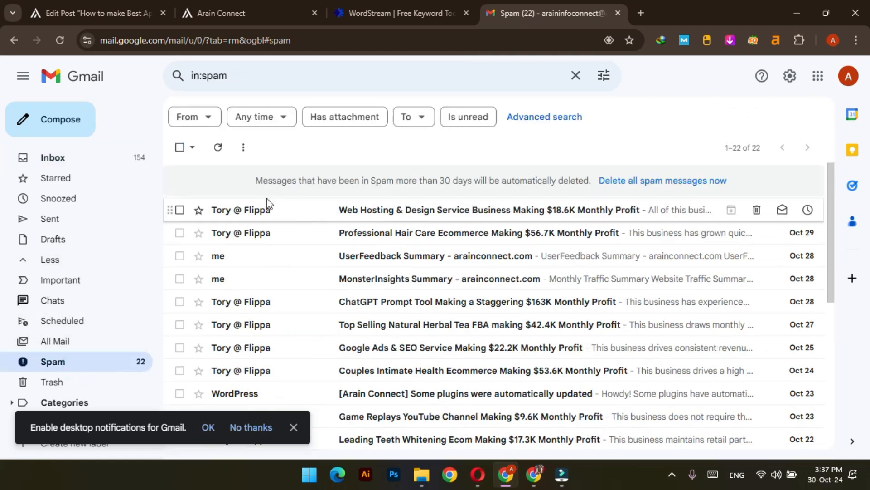
click(86, 156)
key(alt+Tab)
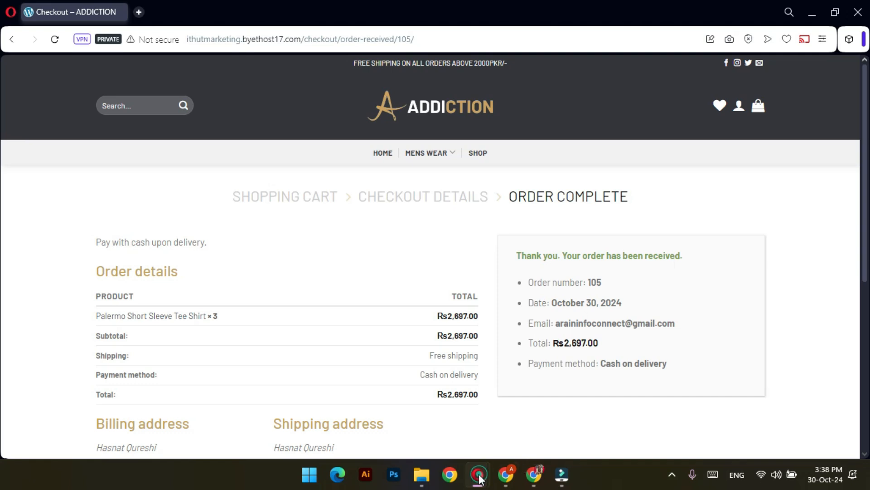
Switch to the WooCommerce settings tab, scroll through Accounts & Privacy, and reload the page
mouse_move(478, 475)
click(374, 420)
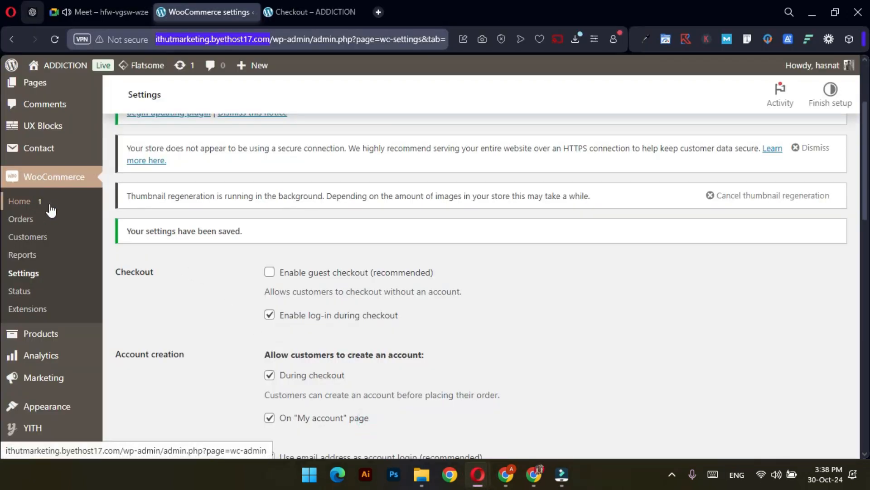
scroll(23, 201, up, 3)
scroll(175, 293, down, 20)
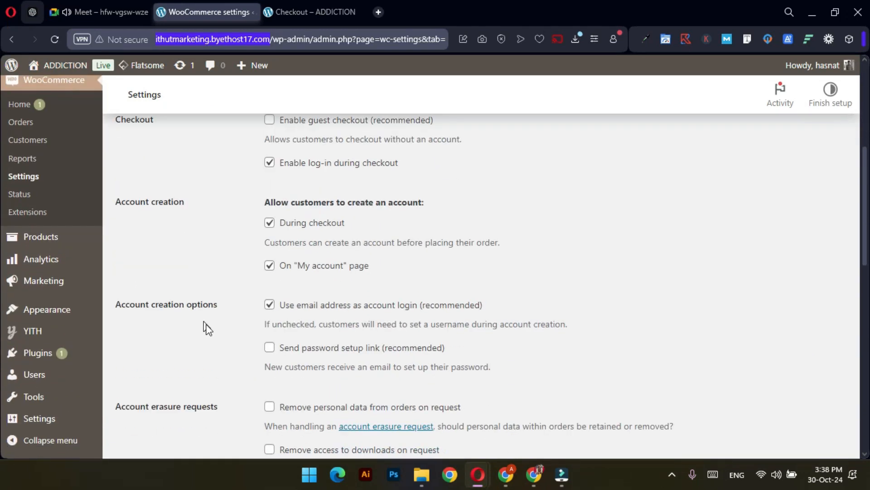
scroll(149, 331, up, 5)
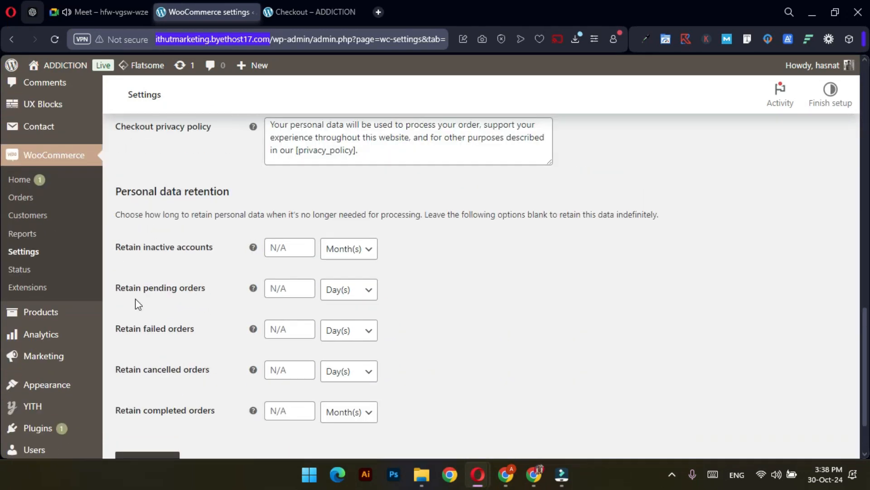
click(61, 39)
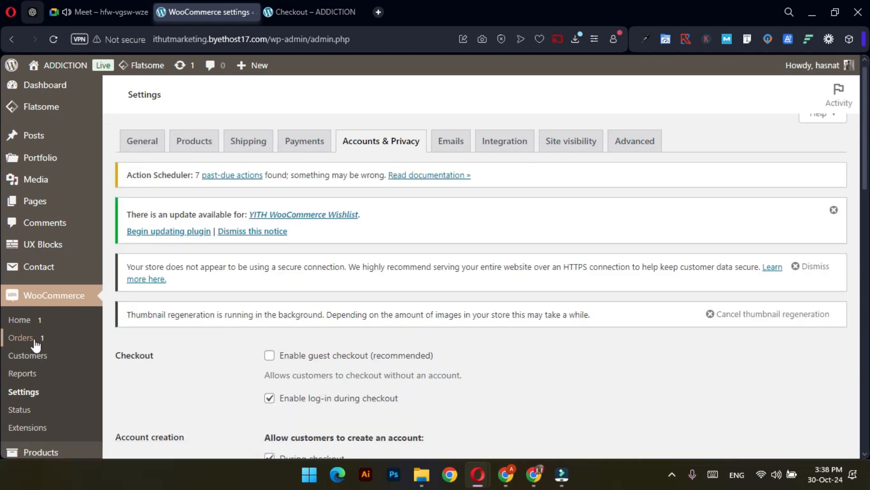
Go to WooCommerce > Orders and open order #105 in the Edit order page
click(40, 339)
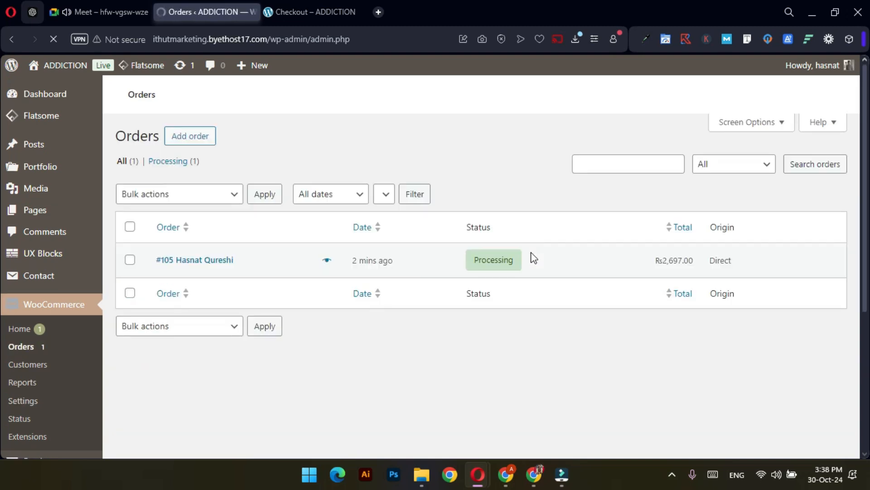
scroll(334, 354, down, 3)
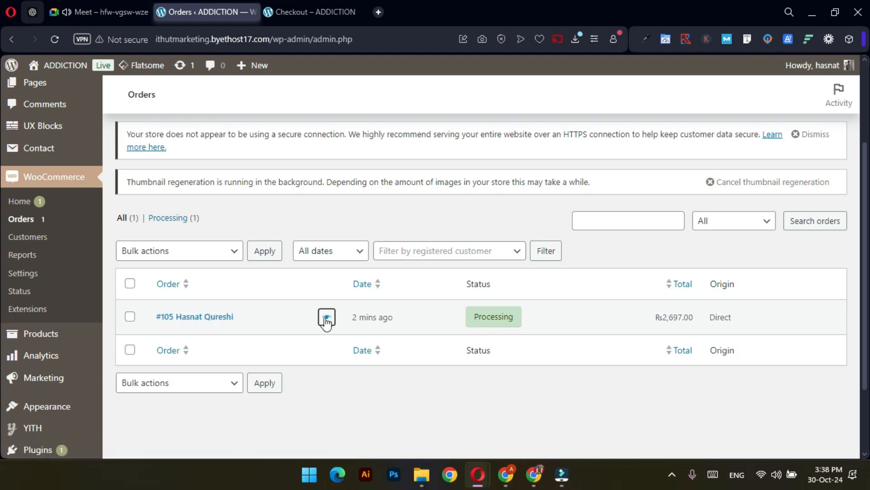
click(201, 319)
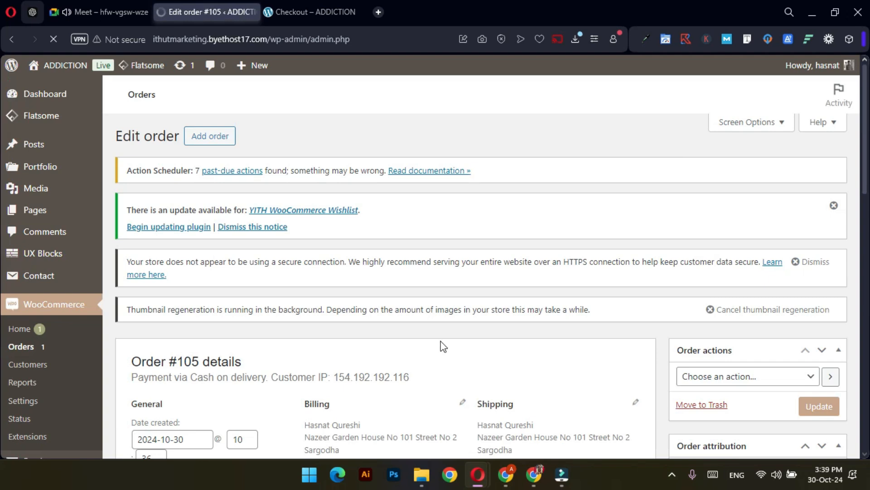
scroll(444, 343, down, 4)
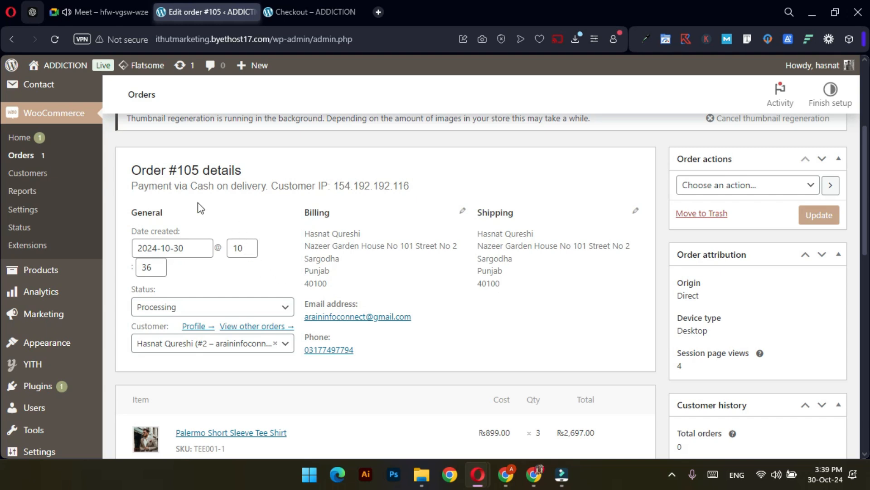
drag(135, 188, 269, 187)
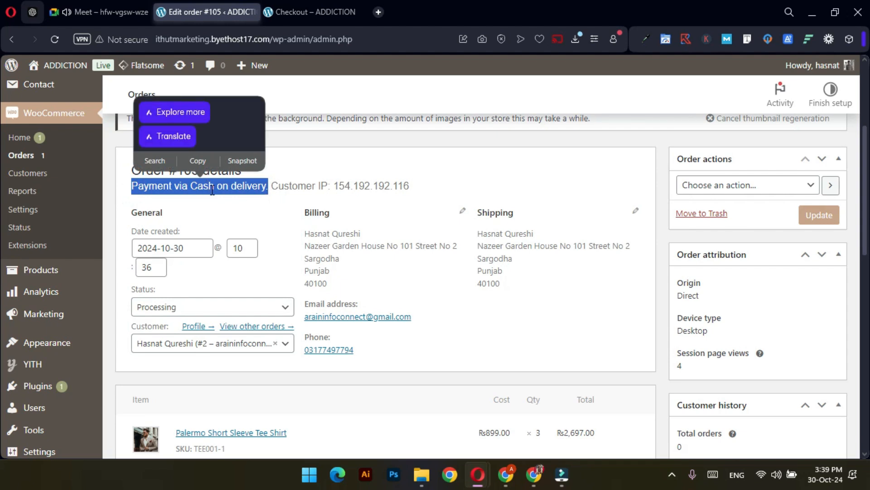
click(213, 232)
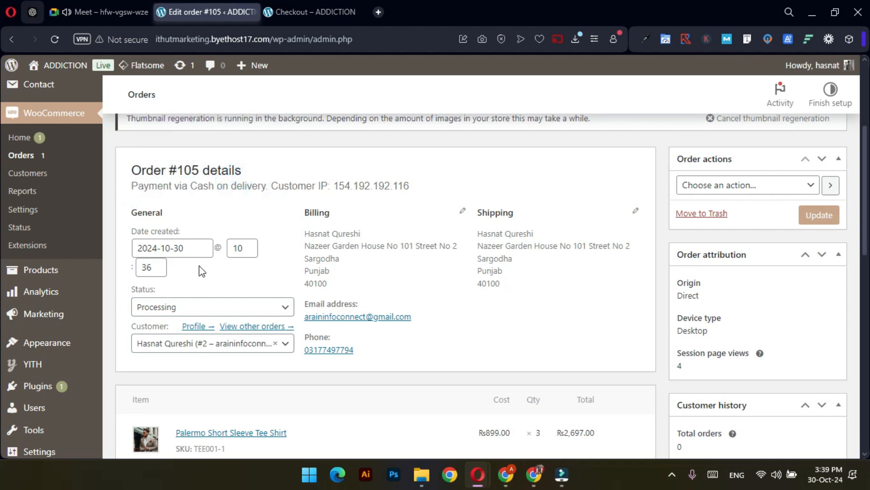
scroll(198, 268, down, 2)
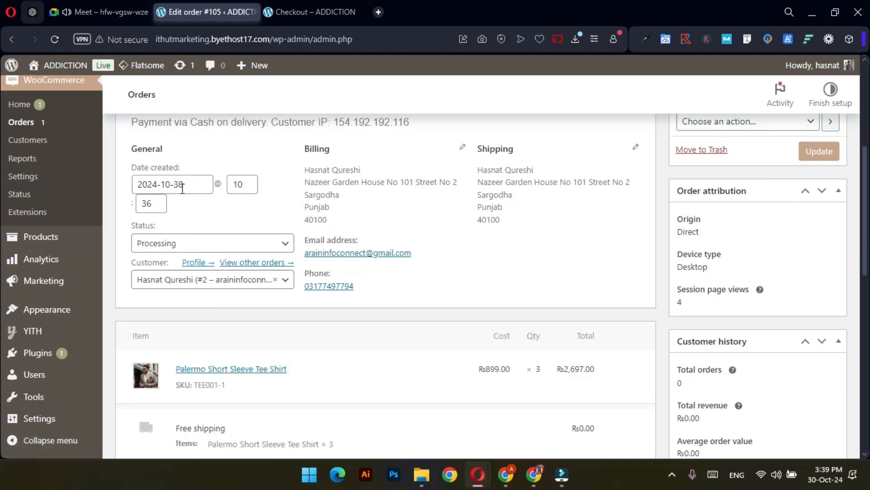
scroll(202, 223, down, 3)
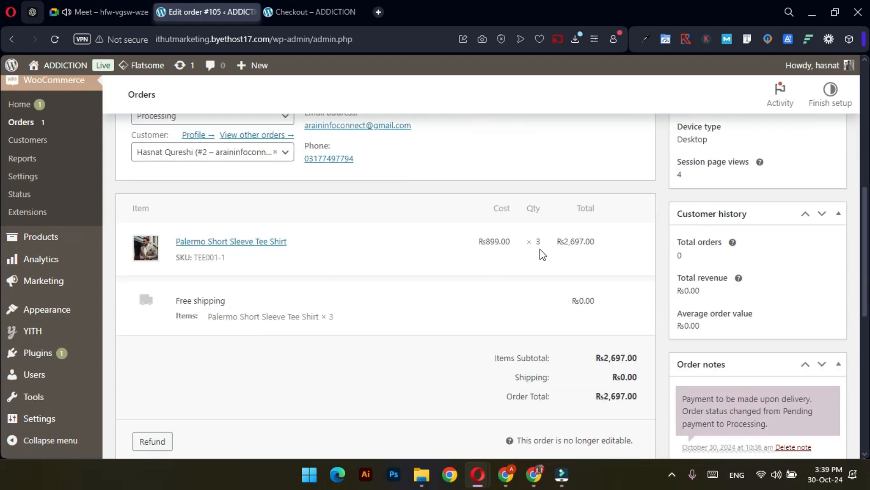
scroll(306, 245, down, 2)
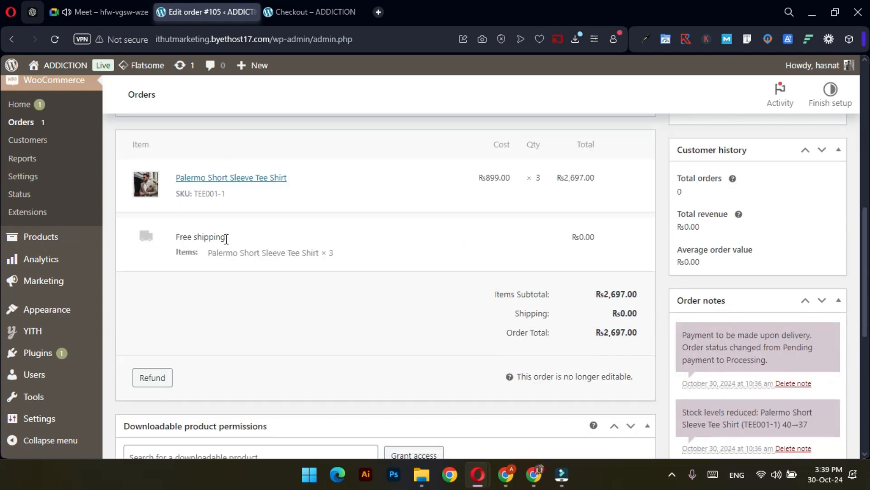
scroll(227, 240, up, 2)
scroll(252, 260, down, 2)
scroll(317, 304, up, 3)
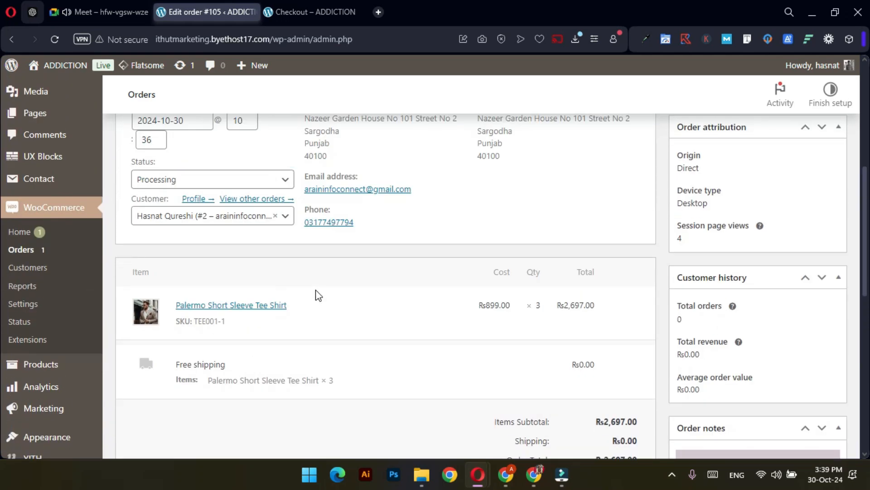
scroll(315, 285, up, 1)
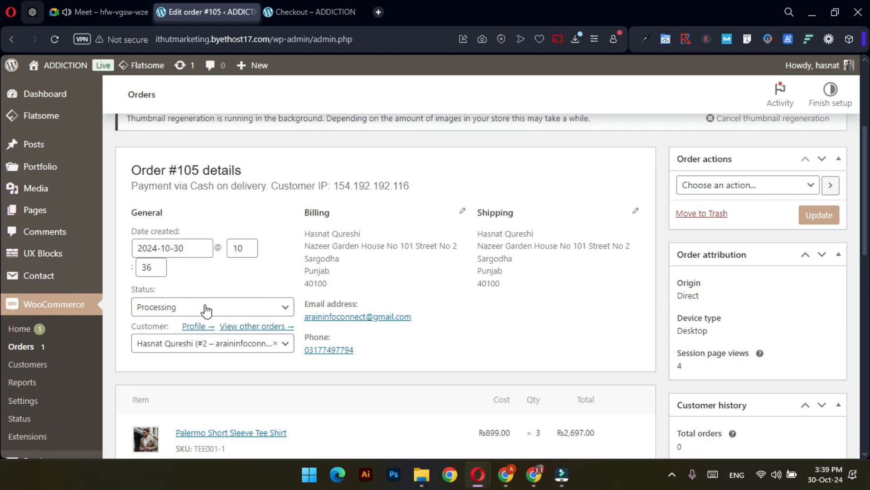
Change order #105 to Pending payment with 'Send order details to customer' and update it
scroll(203, 313, down, 1)
click(177, 244)
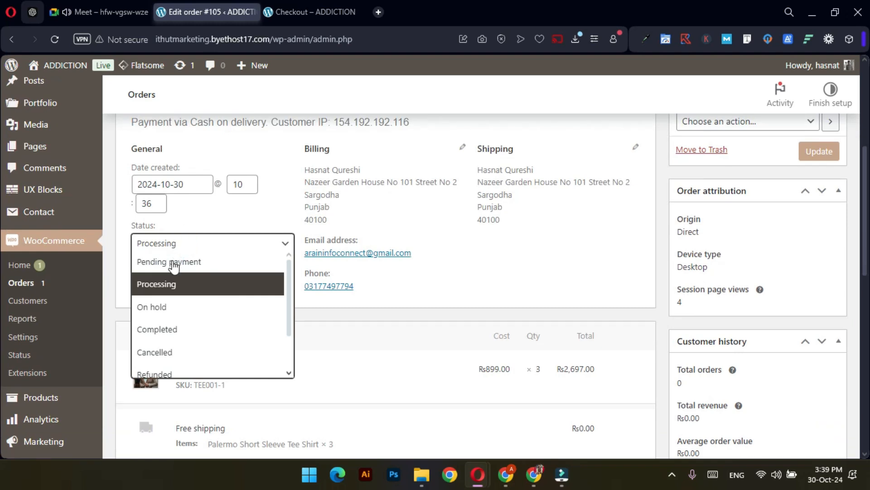
click(180, 271)
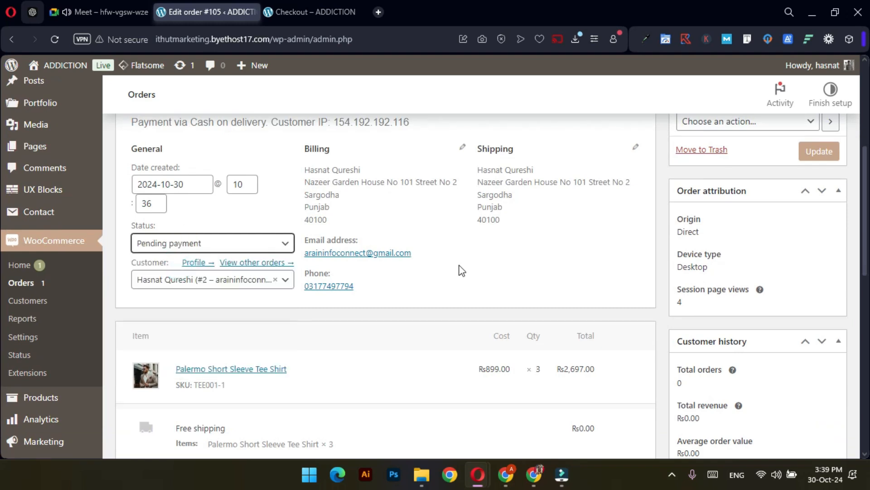
scroll(603, 257, up, 1)
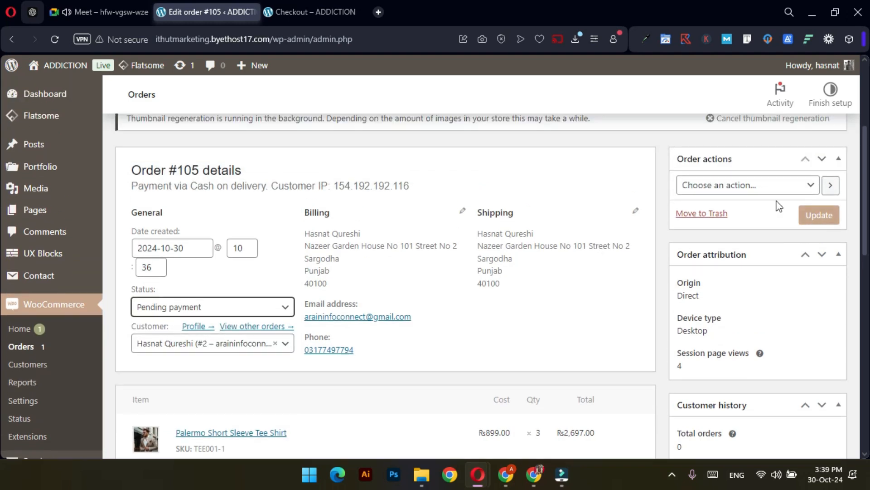
click(767, 186)
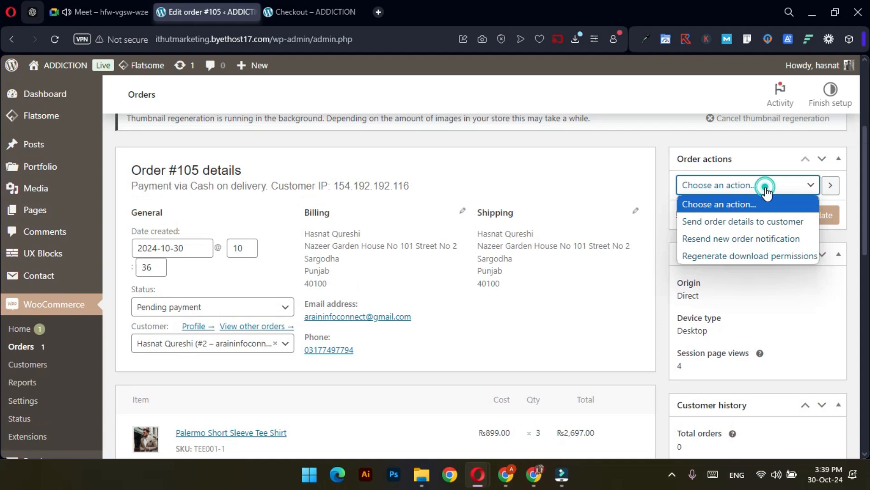
click(760, 222)
click(814, 220)
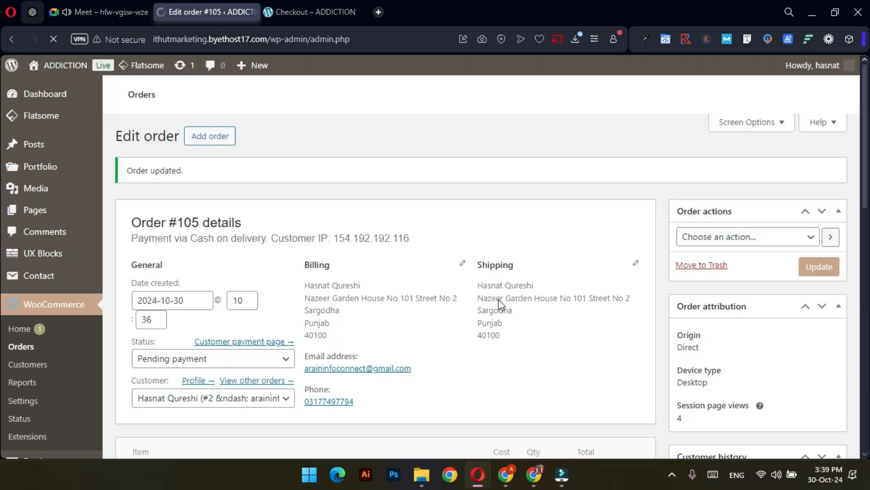
click(538, 479)
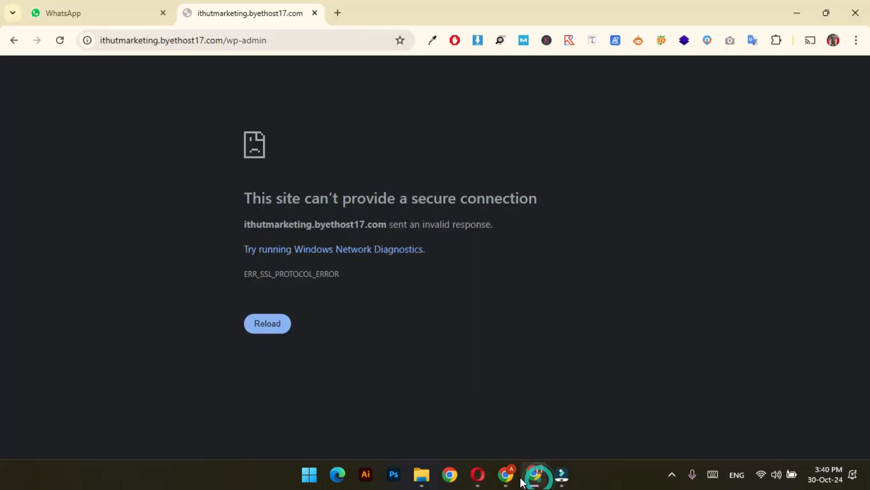
click(510, 477)
click(218, 113)
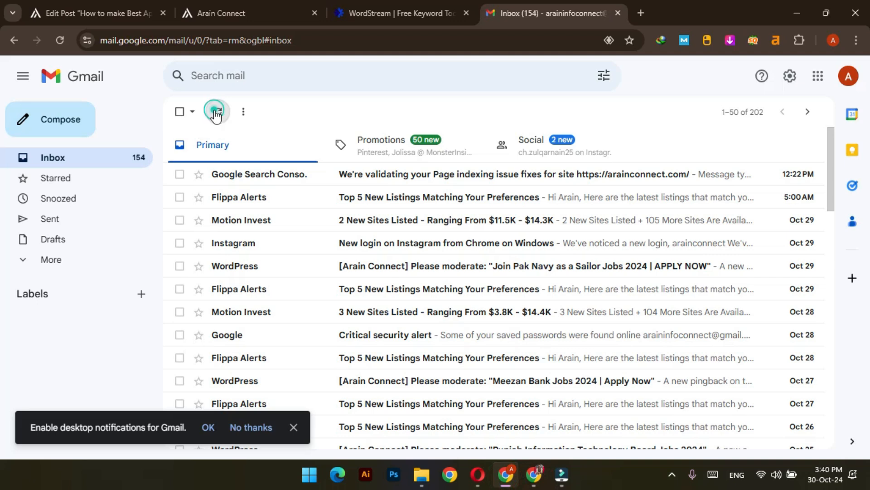
click(217, 113)
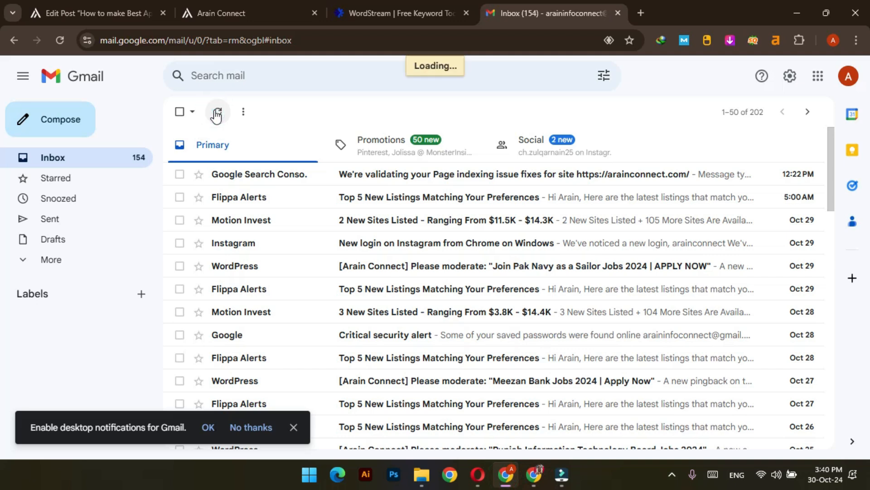
click(66, 259)
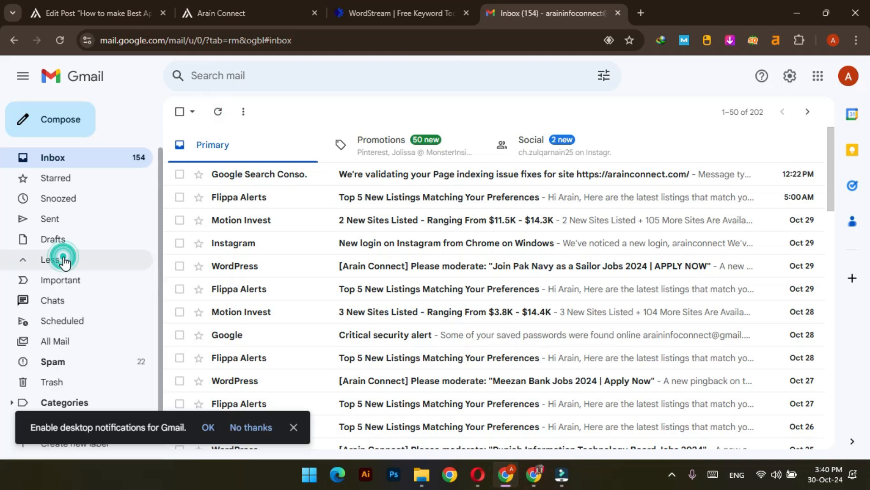
click(88, 363)
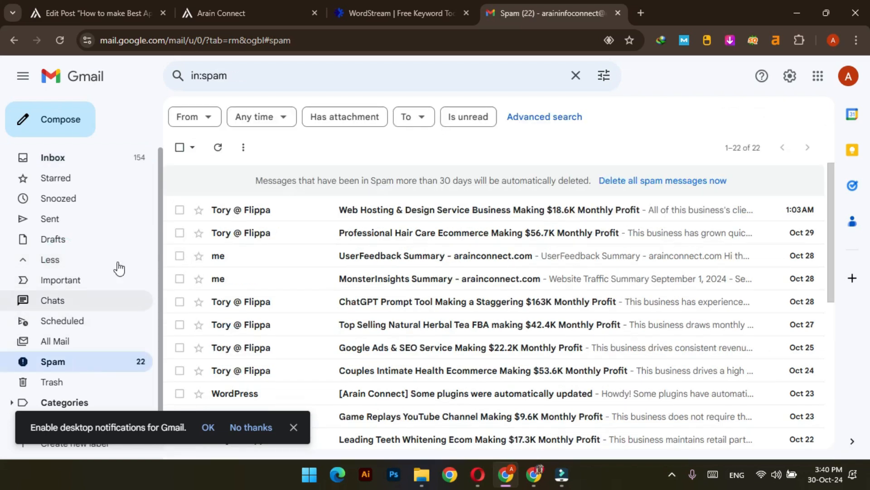
click(65, 166)
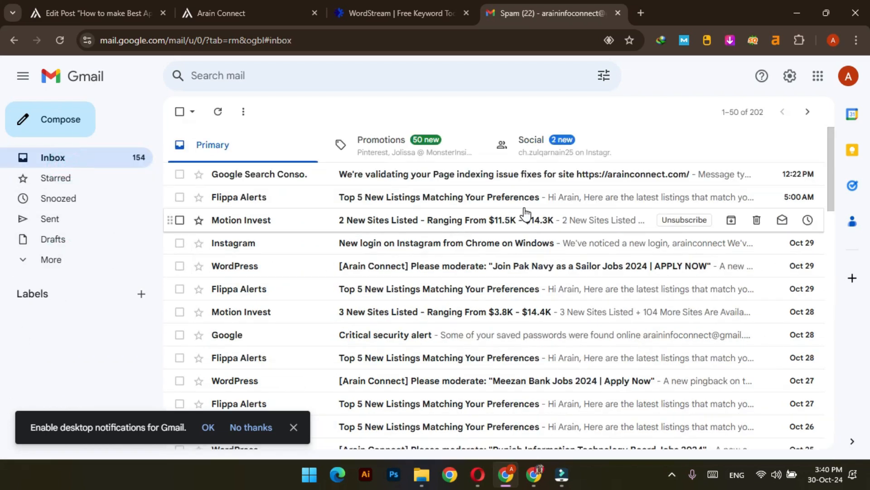
key(alt+Tab)
key(alt+Tab)
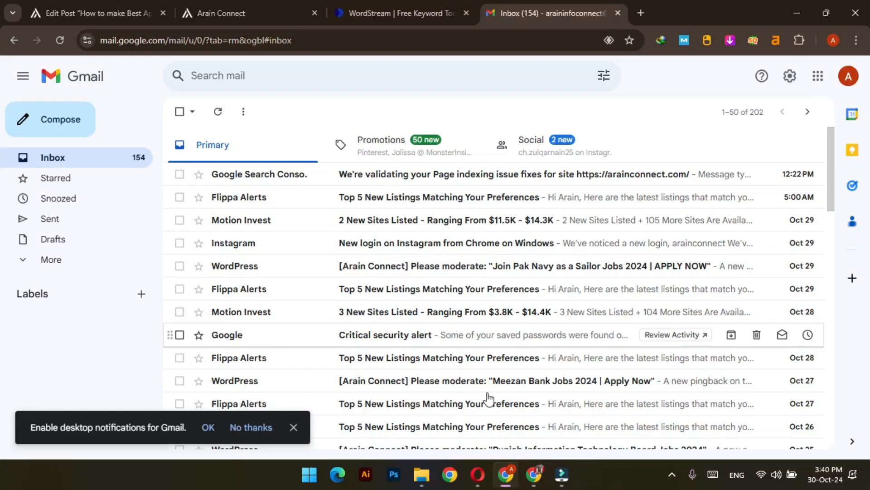
click(539, 479)
click(506, 476)
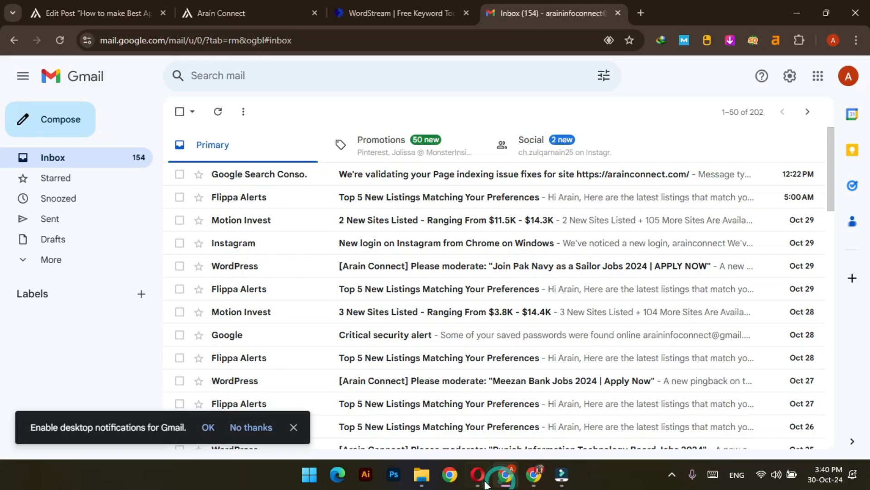
Bring the order #105 Edit order window forward, review it, and open WooCommerce Settings
mouse_move(478, 476)
mouse_move(370, 413)
click(624, 419)
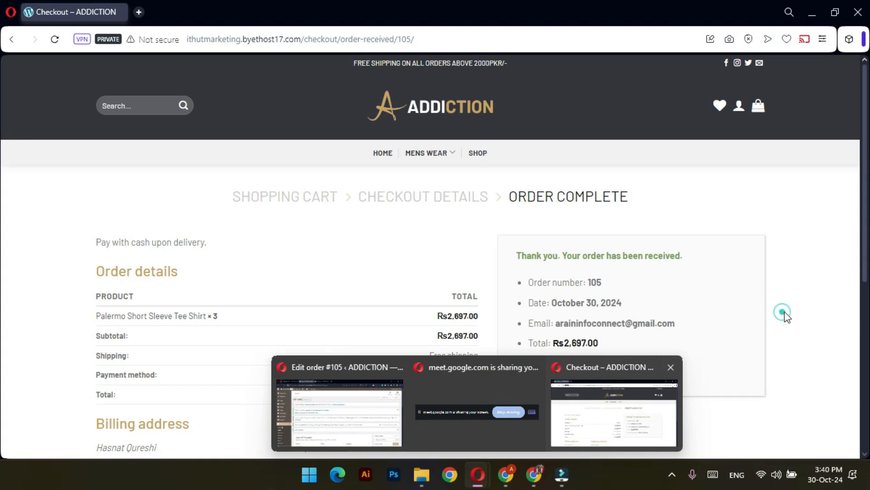
click(341, 405)
scroll(469, 213, down, 5)
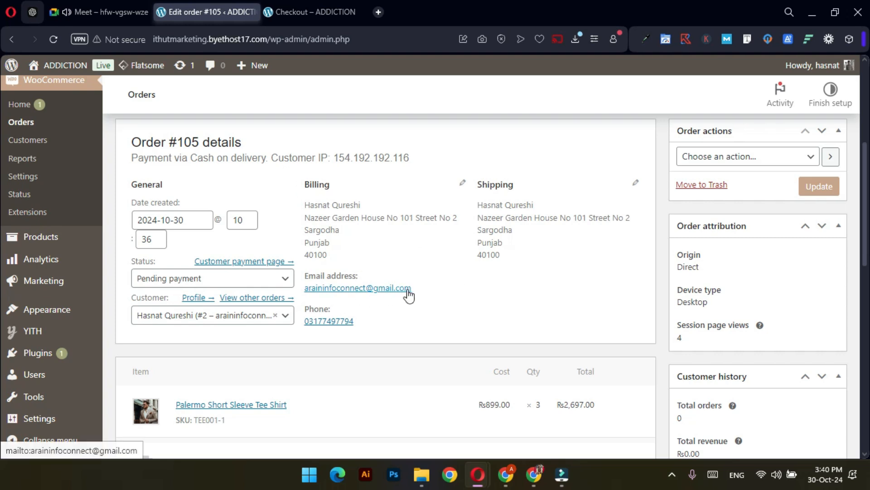
scroll(431, 290, up, 5)
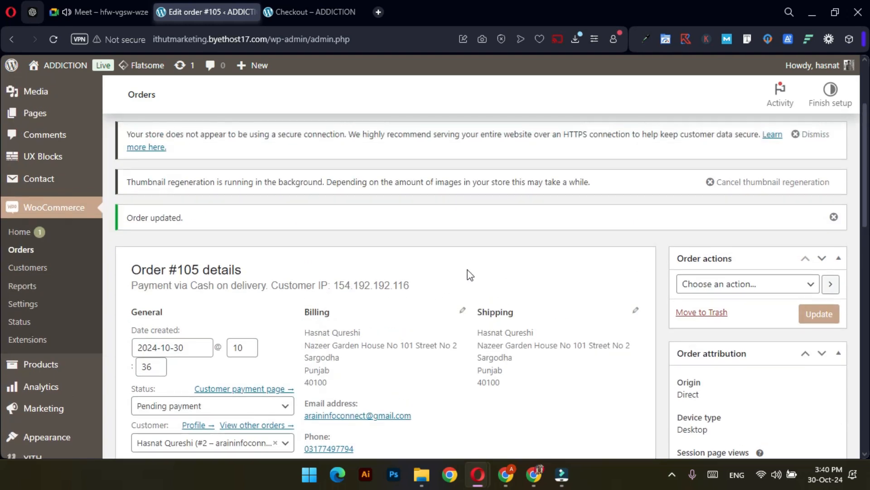
scroll(472, 272, down, 4)
scroll(471, 272, down, 4)
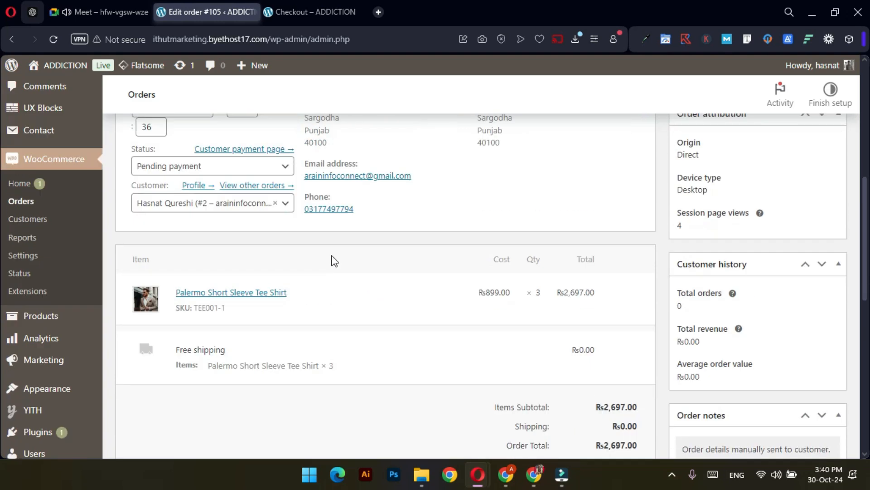
scroll(334, 259, up, 8)
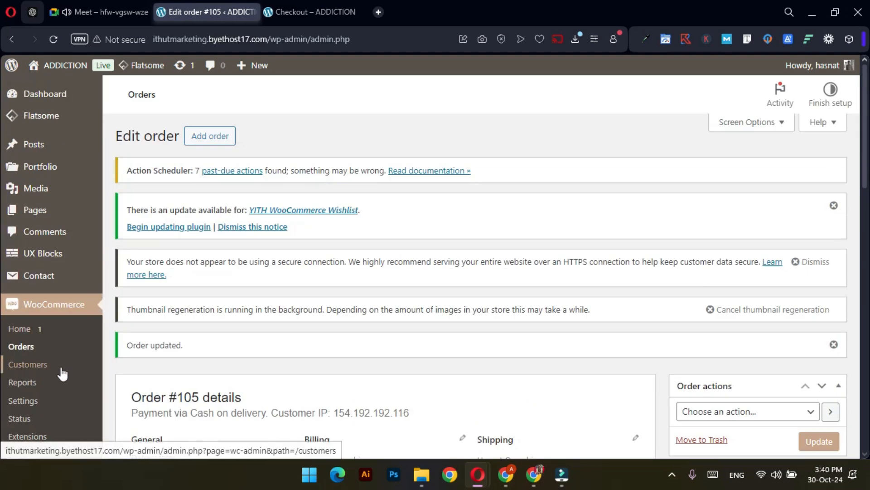
click(32, 399)
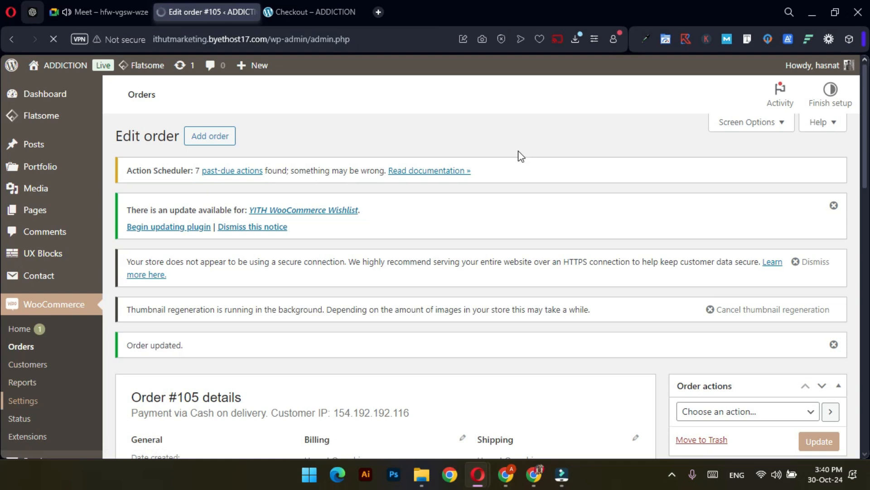
Switch to the private window's order-received page for order 105, showing free shipping and COD
click(295, 10)
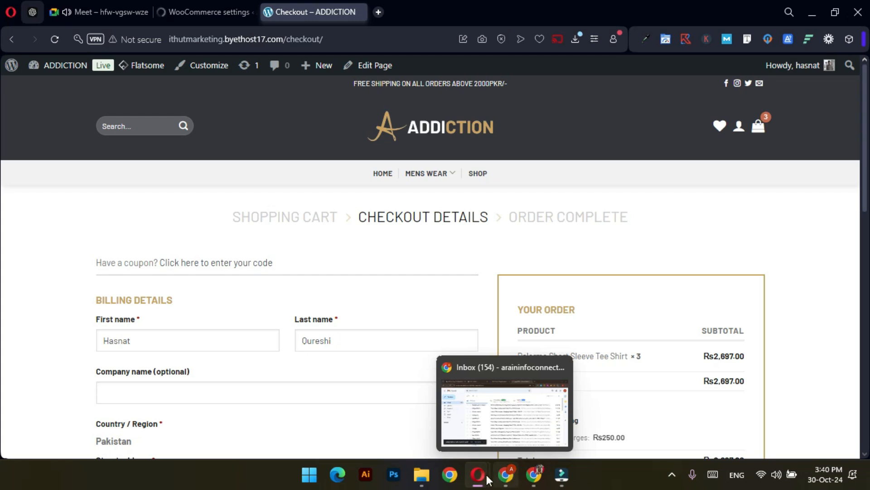
mouse_move(487, 480)
click(615, 404)
scroll(715, 259, down, 3)
scroll(715, 259, up, 3)
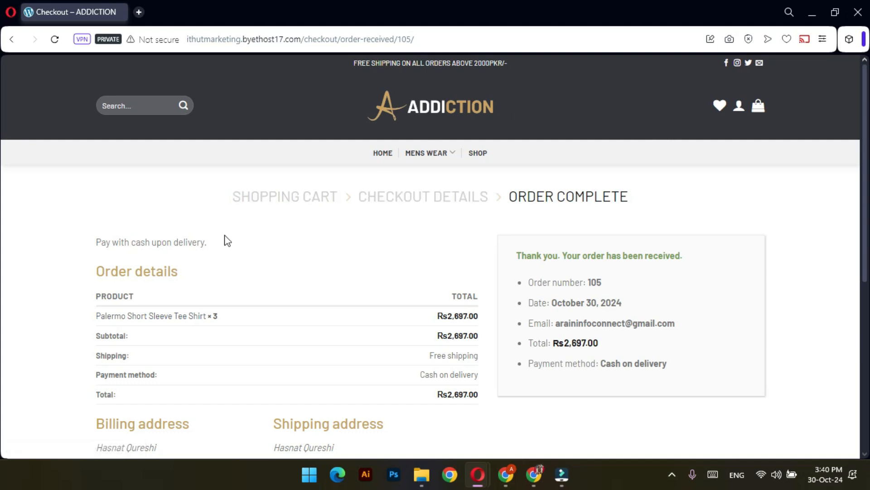
From the storefront home page, open the customer's Orders list and locate order #105 pending payment
click(428, 116)
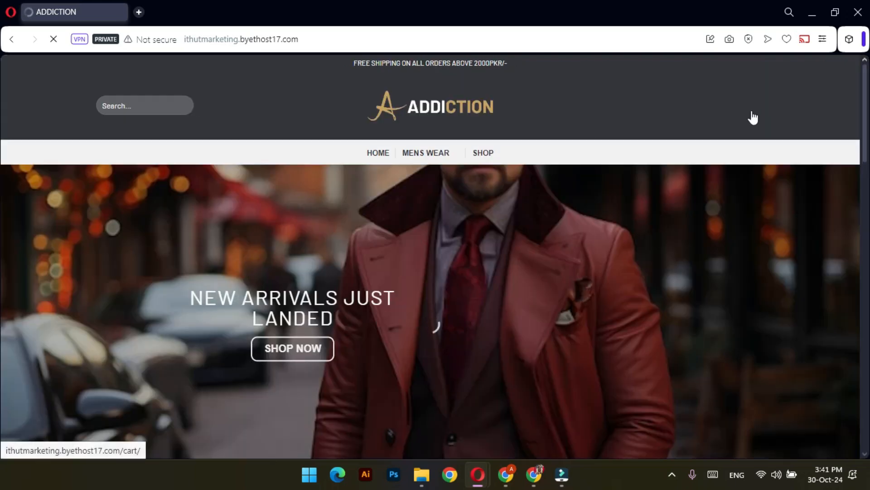
mouse_move(739, 113)
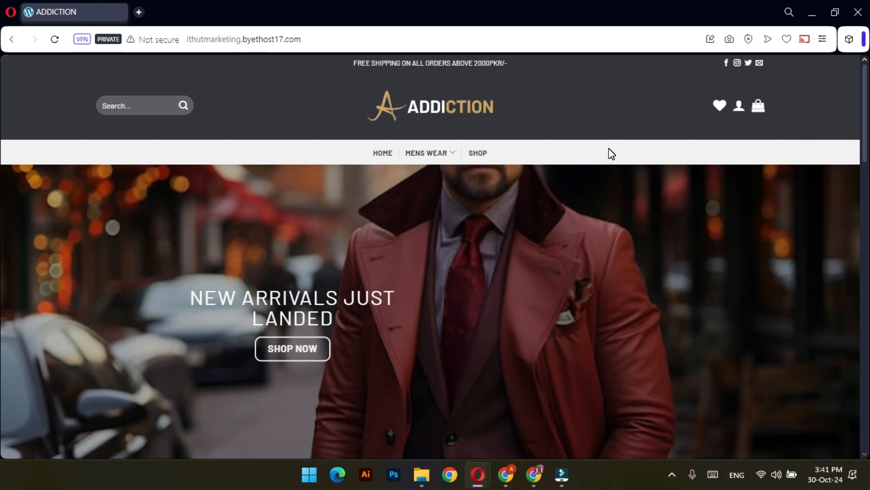
scroll(608, 148, down, 10)
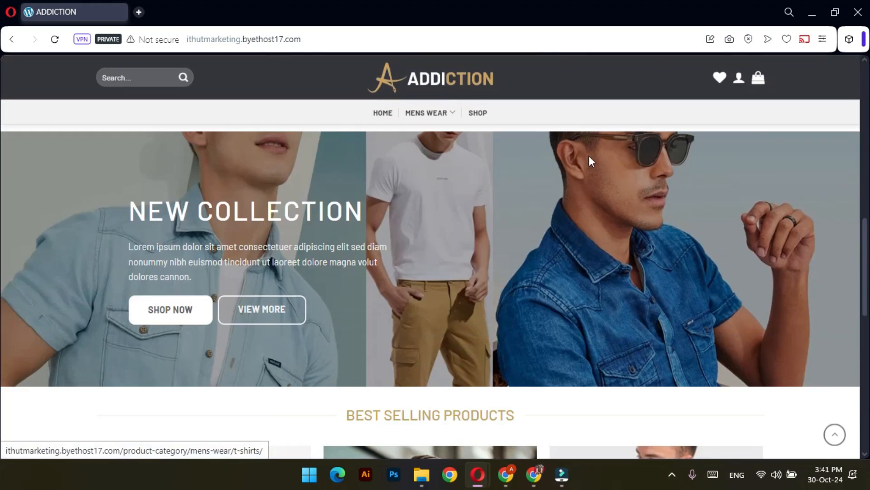
scroll(420, 188, up, 10)
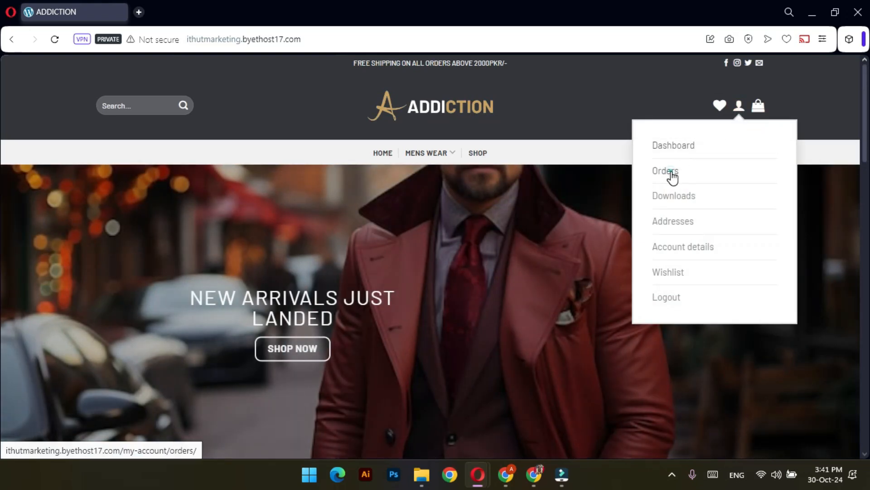
click(671, 173)
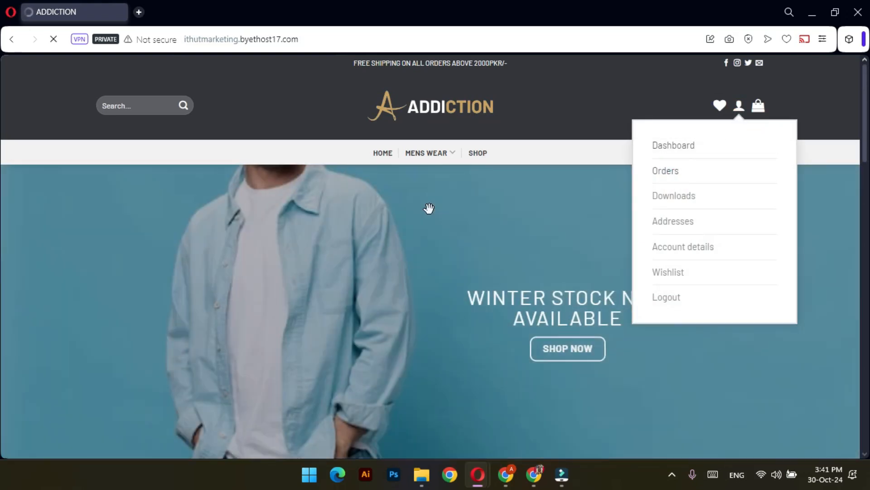
scroll(396, 231, down, 1)
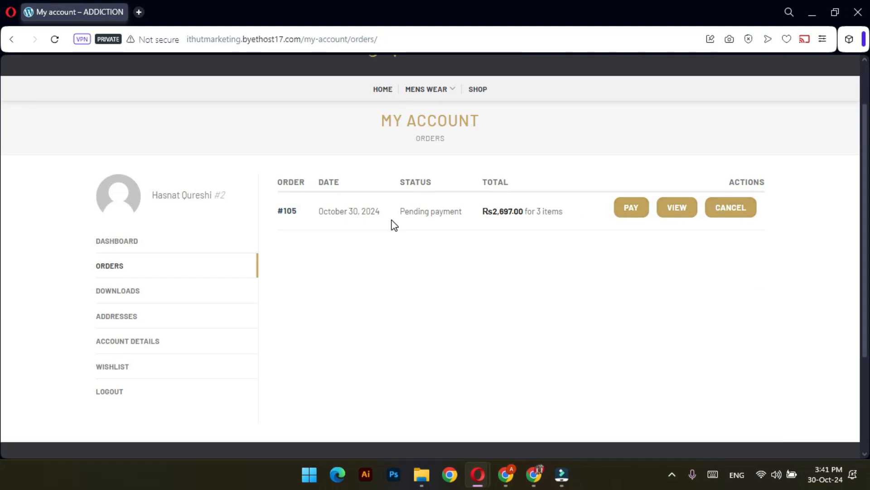
drag(465, 214, 425, 210)
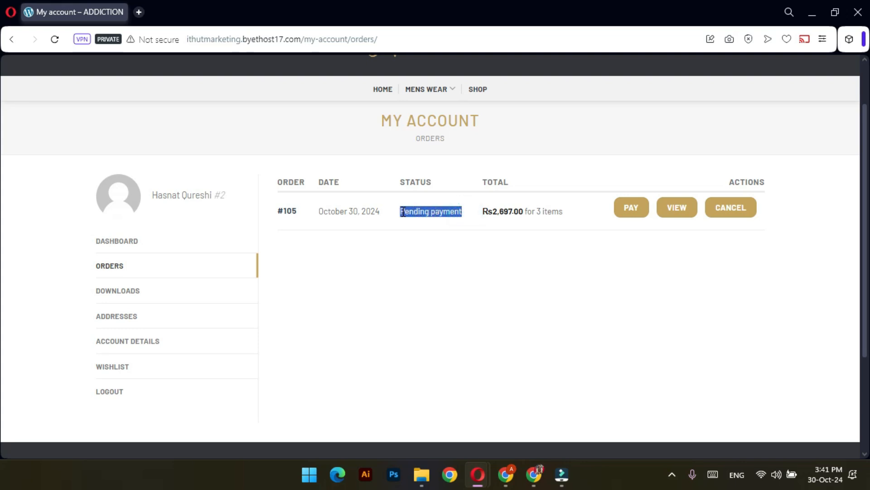
click(473, 257)
Pay for order #105 with Cash on delivery and review the order-received confirmation
click(626, 212)
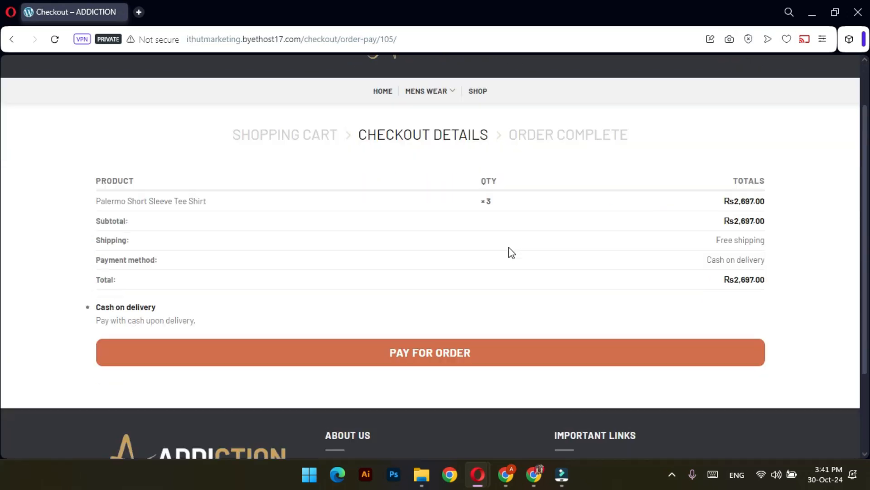
scroll(494, 268, down, 1)
scroll(472, 226, up, 1)
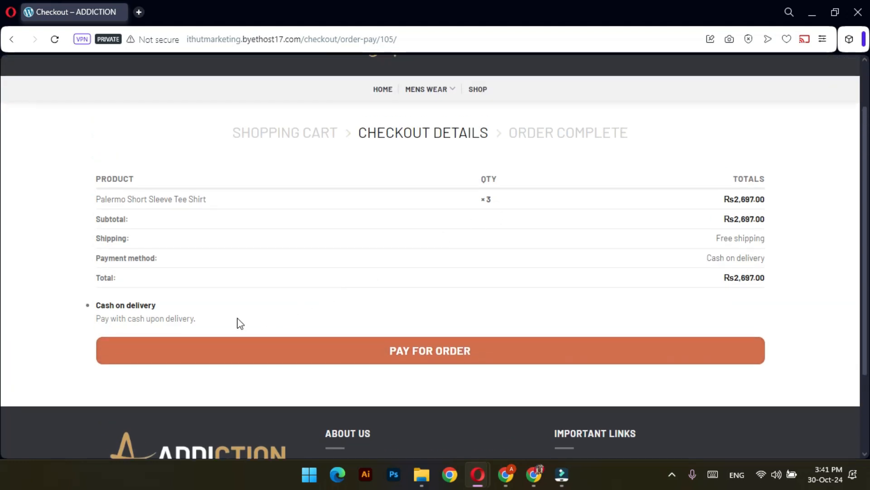
click(450, 353)
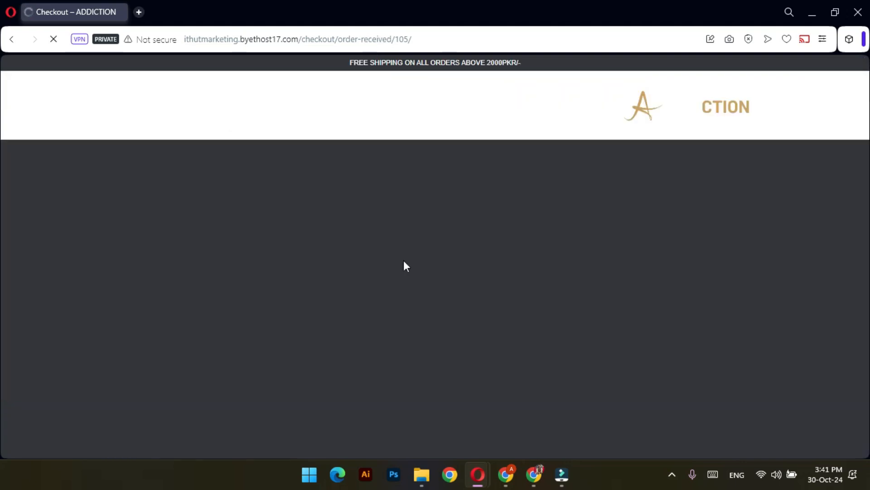
scroll(403, 266, down, 1)
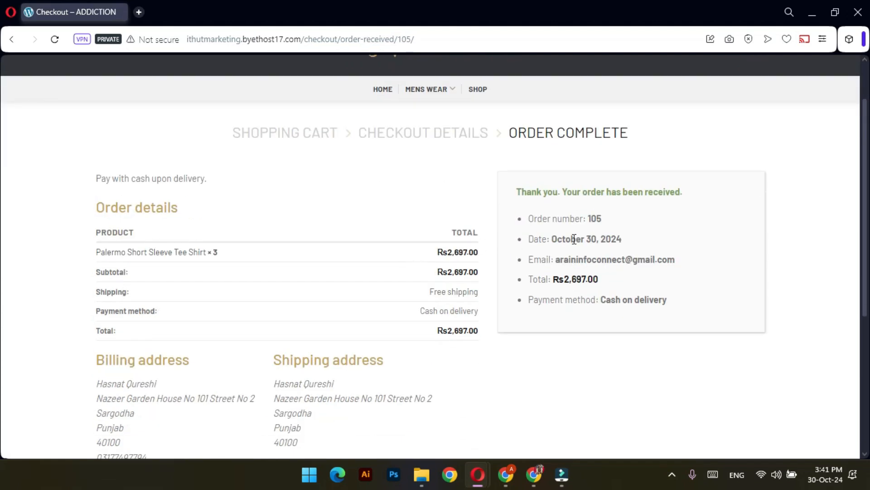
scroll(584, 238, down, 3)
scroll(584, 240, up, 4)
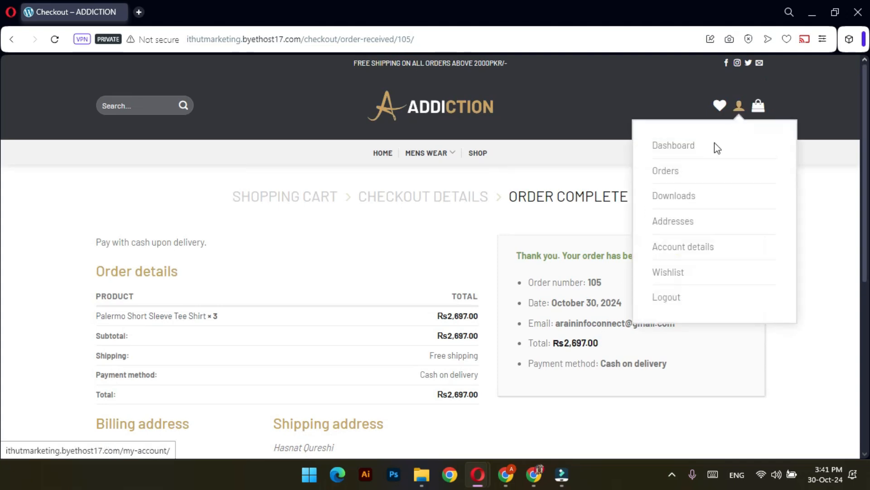
In the admin browser, open the WooCommerce Orders list in a new tab placed before Settings
click(614, 408)
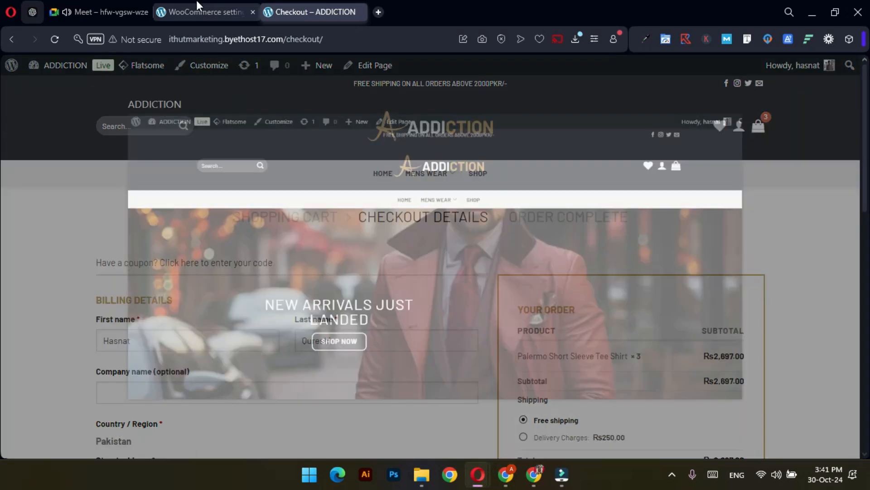
click(197, 6)
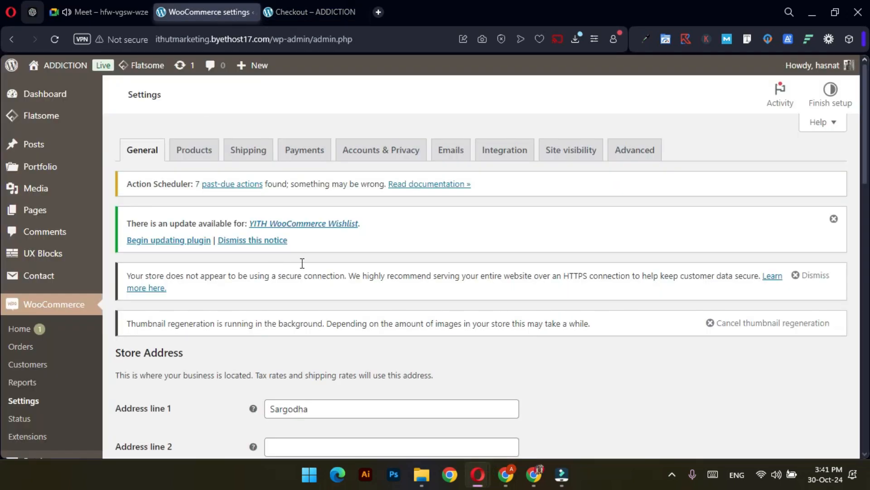
right_click(27, 347)
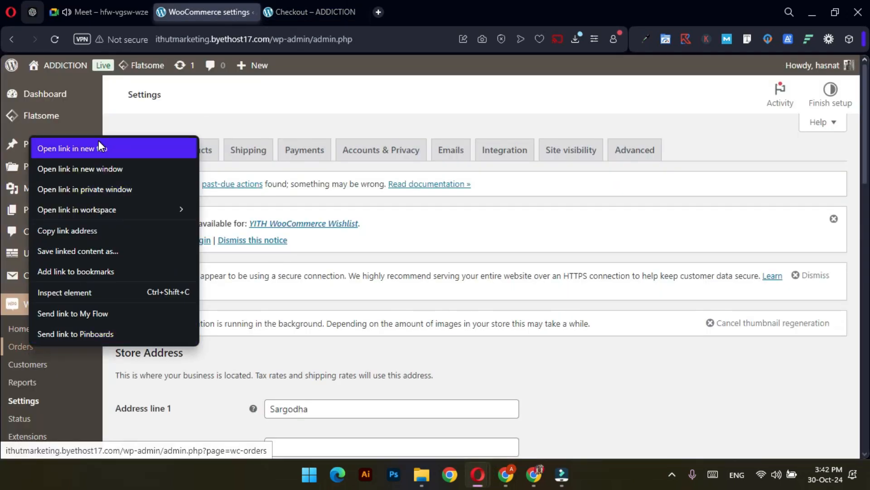
click(102, 148)
click(341, 2)
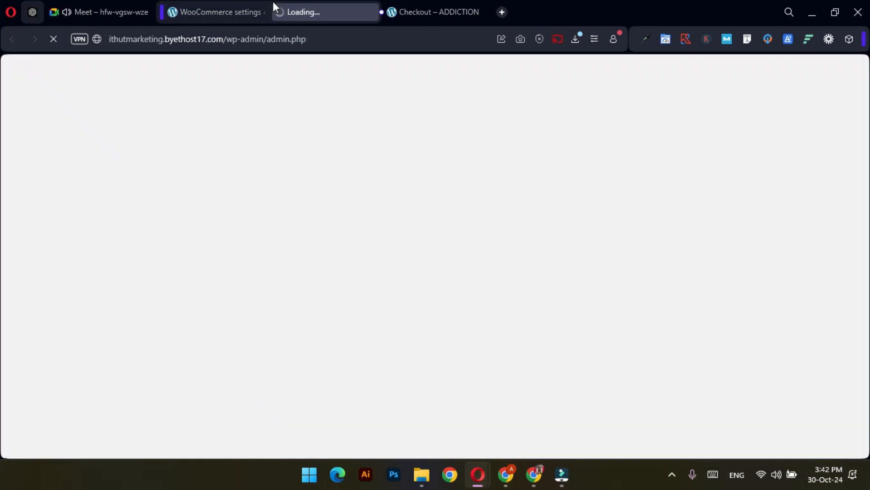
drag(298, 4, 221, 19)
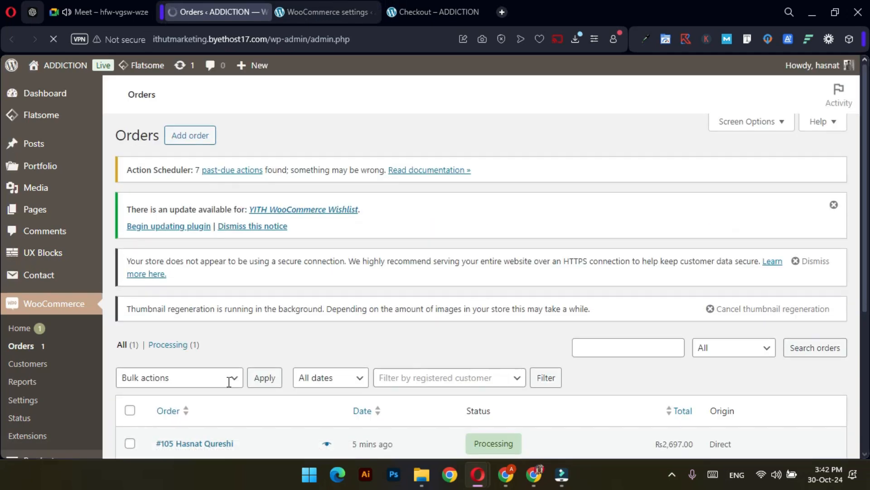
scroll(229, 383, down, 3)
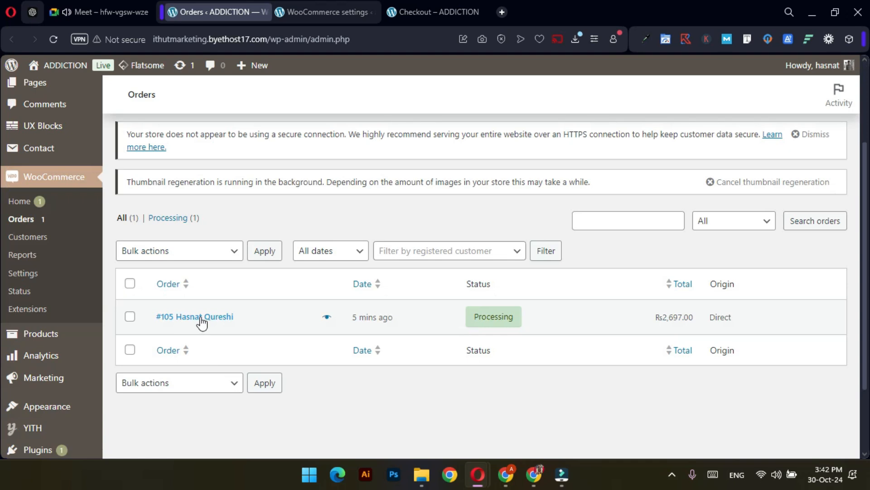
Select order #105 and apply the bulk action 'Change status to completed'
click(130, 316)
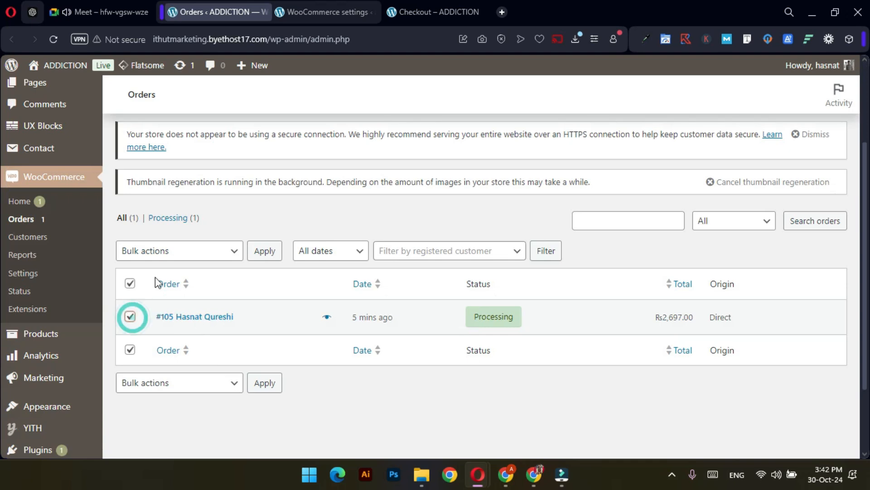
click(164, 258)
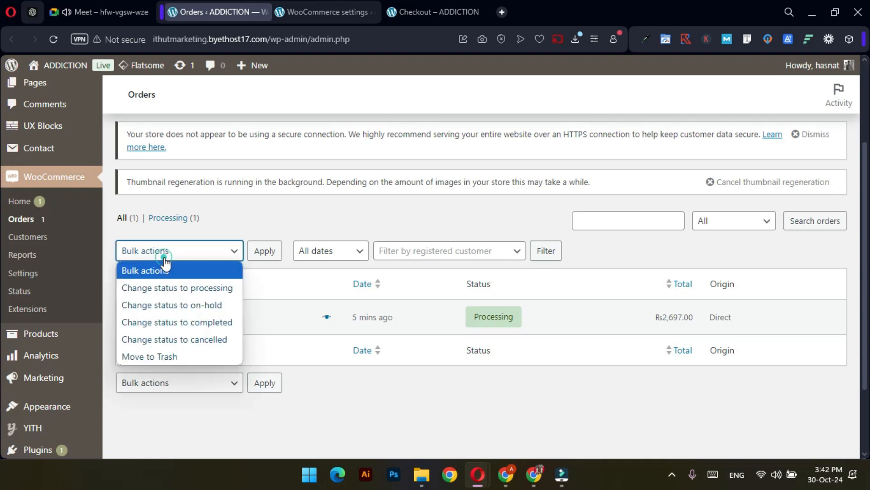
click(171, 322)
click(261, 253)
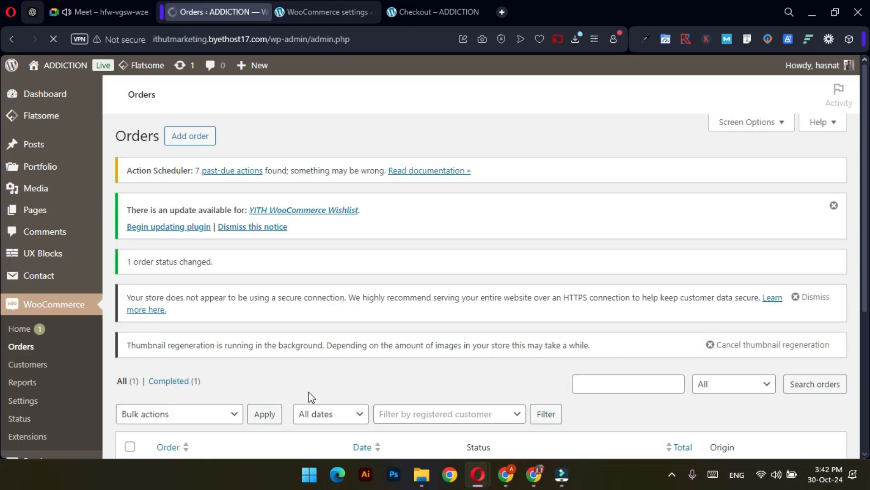
scroll(429, 340, down, 4)
Back in the customer's window, check the Orders list shows #105 as Completed with its total
key(alt+Tab)
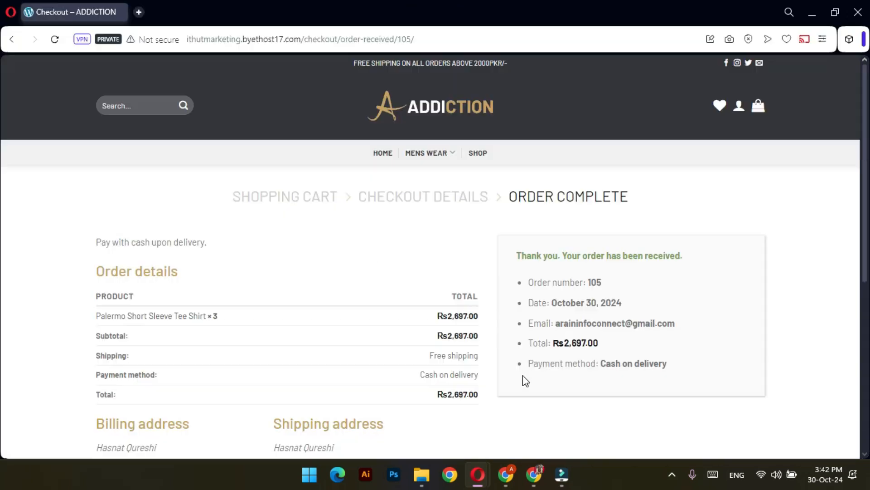
mouse_move(745, 113)
click(676, 171)
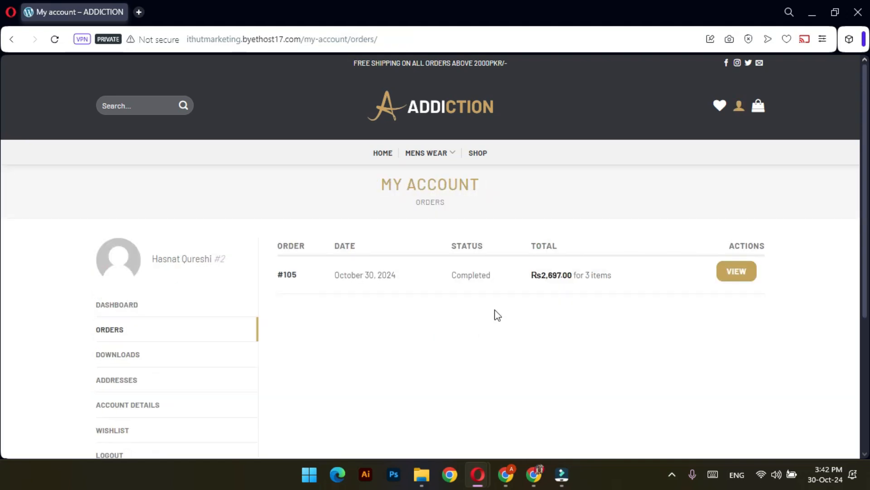
drag(498, 277, 452, 277)
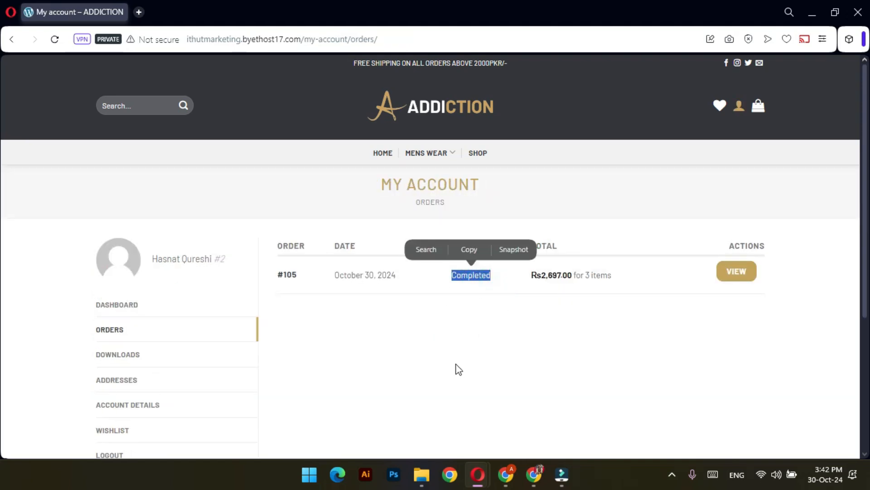
click(552, 330)
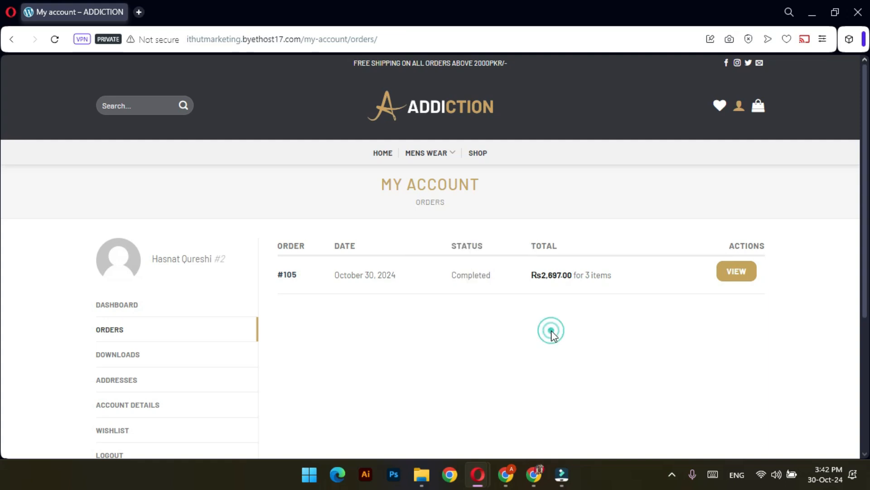
drag(581, 278, 529, 284)
click(550, 341)
View the full details of order #105
click(737, 275)
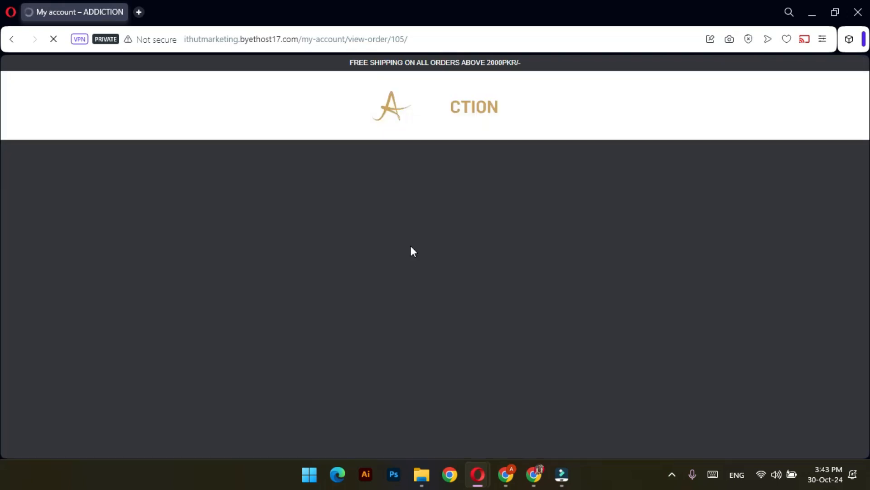
scroll(537, 303, down, 2)
scroll(652, 294, down, 4)
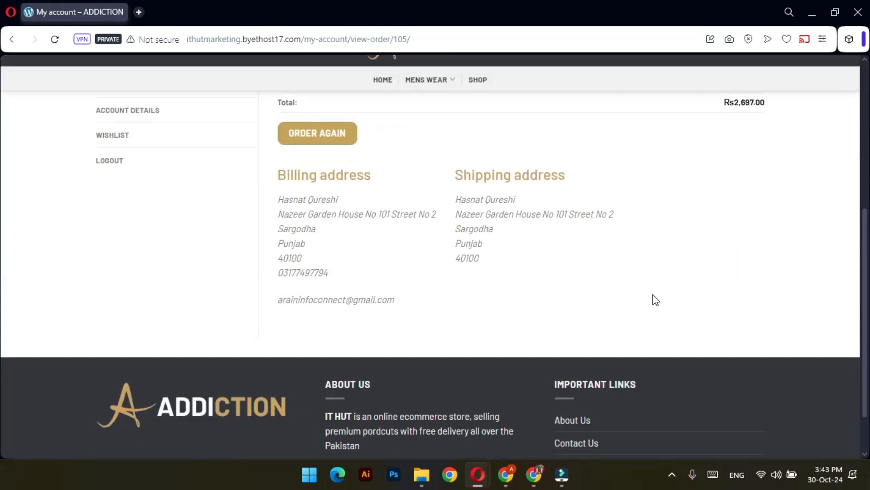
scroll(647, 295, up, 6)
scroll(321, 311, up, 2)
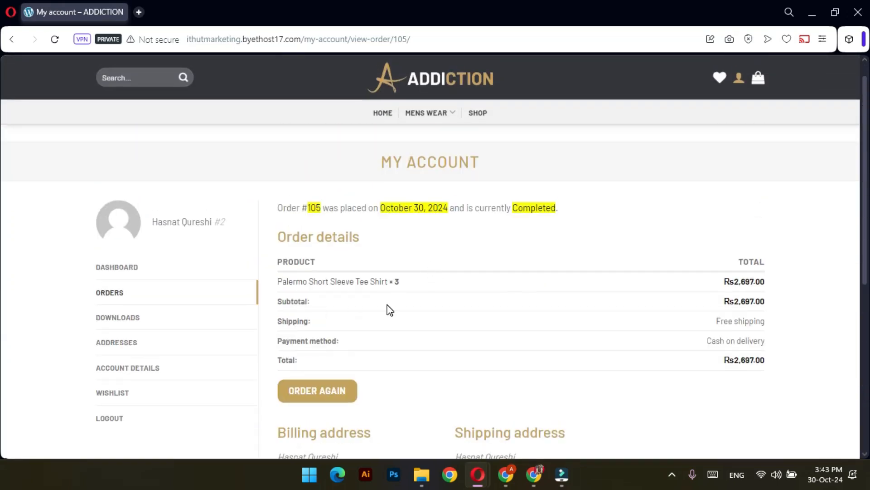
scroll(389, 307, down, 2)
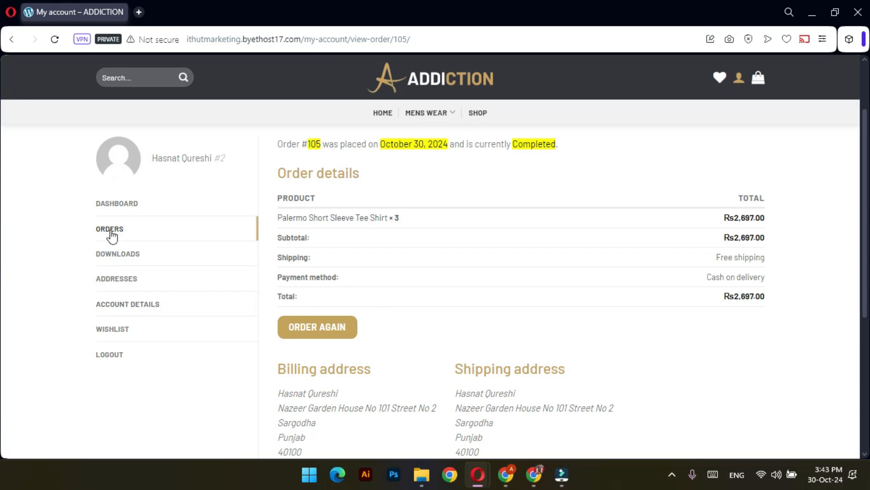
Open the customer's Account details page and review its name, email and password fields
click(124, 304)
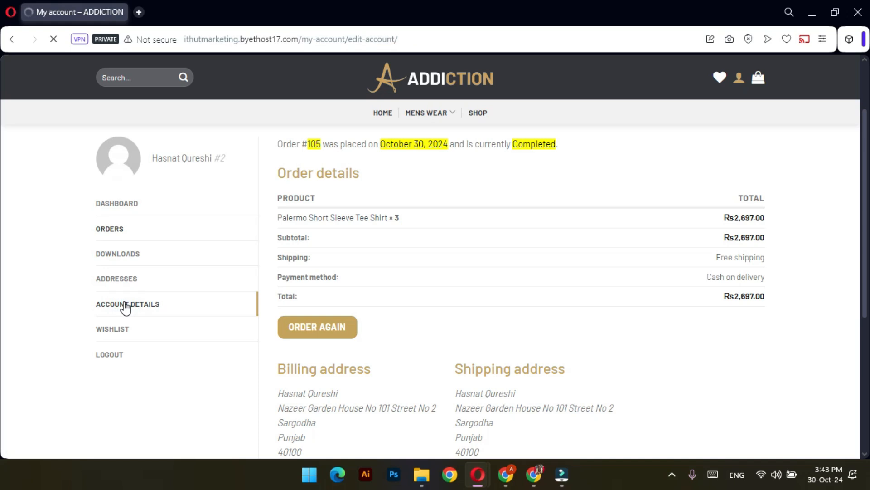
scroll(418, 248, down, 4)
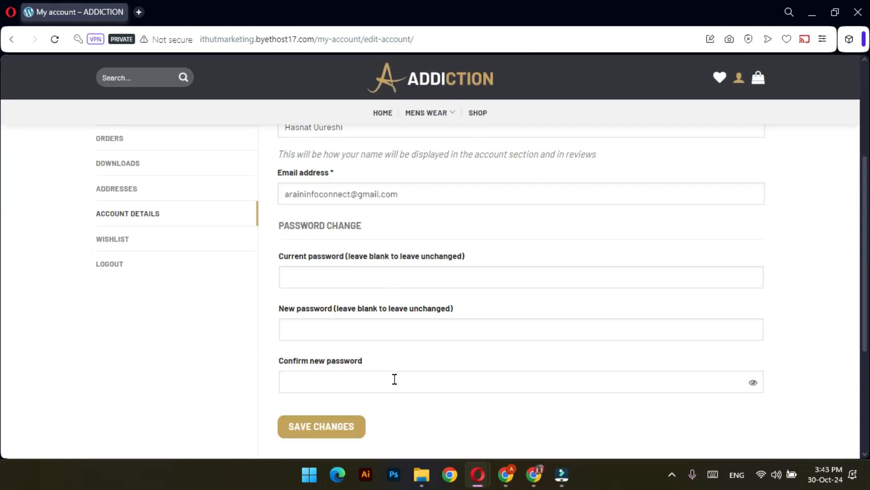
scroll(394, 379, up, 3)
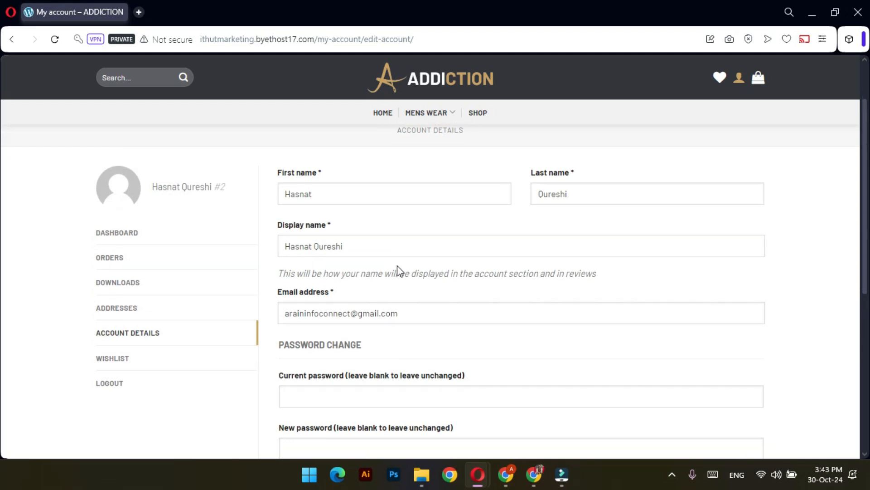
scroll(385, 317, down, 3)
scroll(391, 281, up, 3)
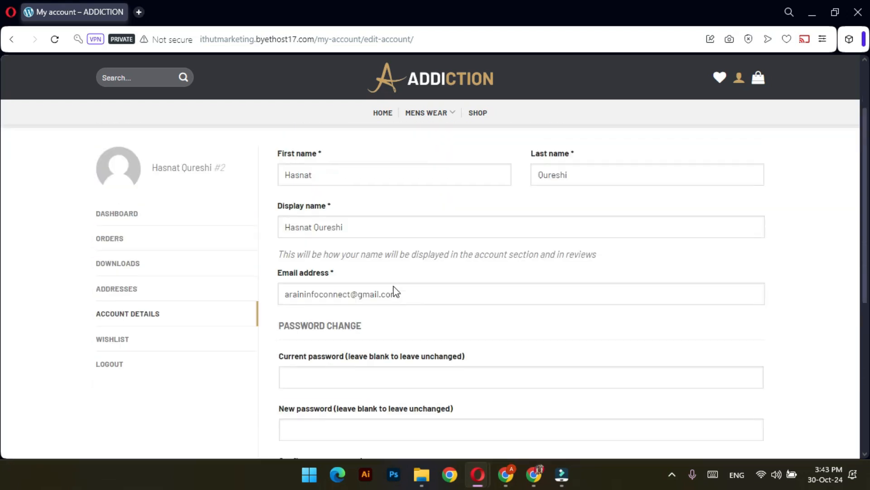
scroll(393, 290, up, 2)
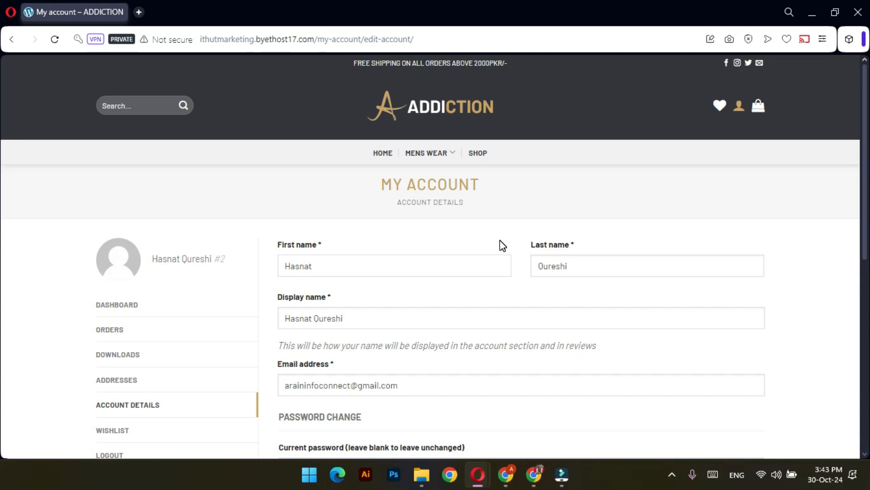
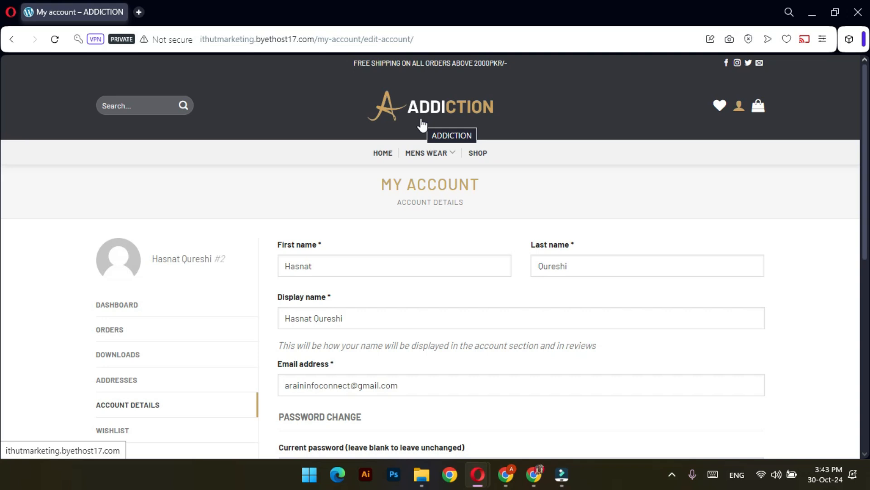
From the ADDICTION home page, choose Logout from the account menu to reach the log-out confirmation
click(421, 124)
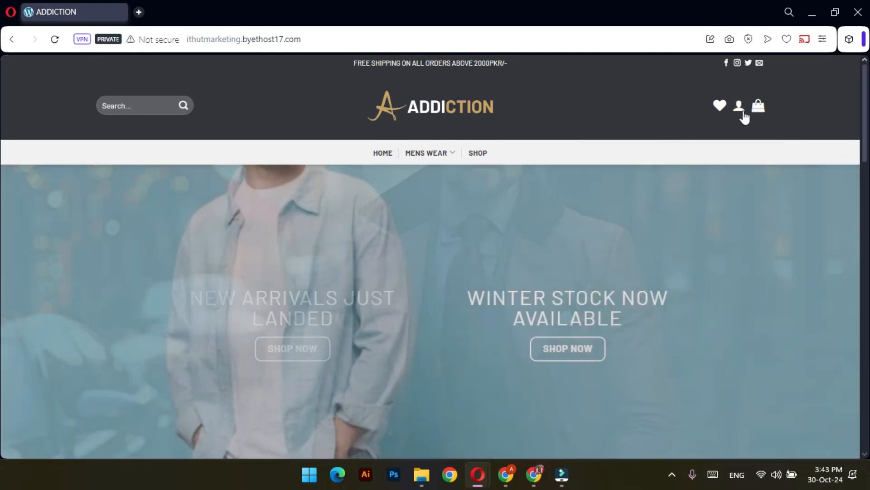
mouse_move(758, 106)
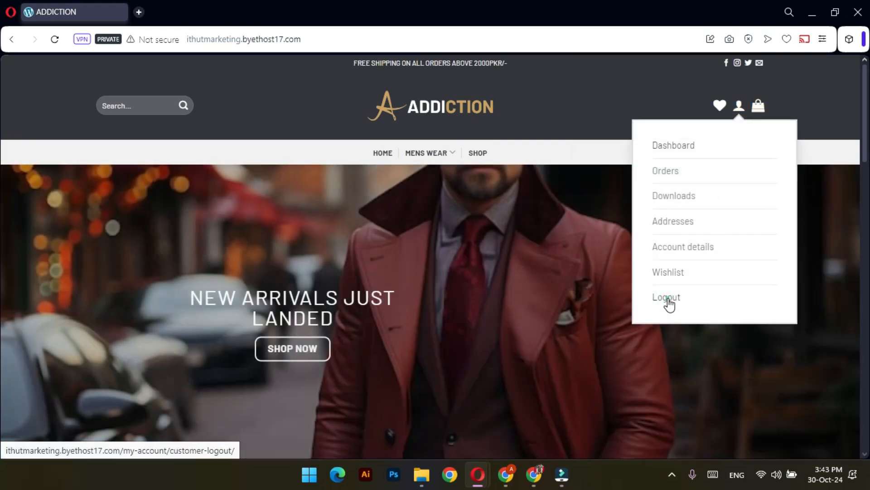
click(667, 299)
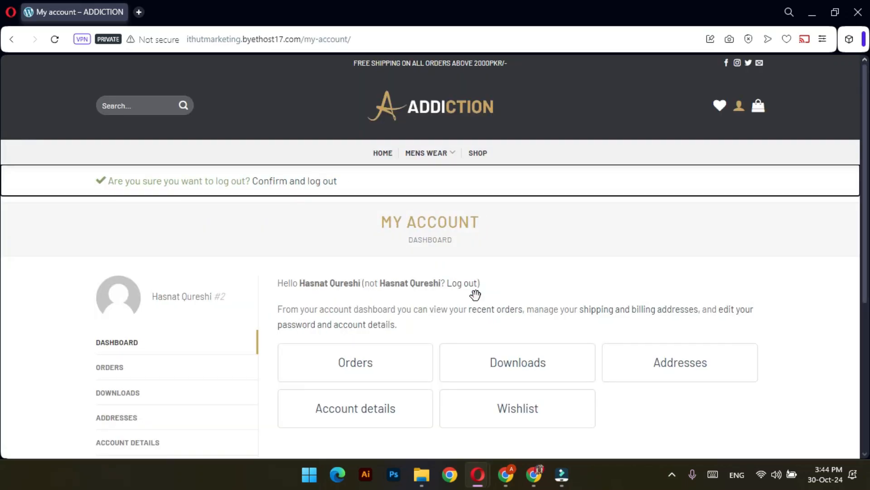
scroll(478, 295, down, 3)
scroll(476, 279, up, 3)
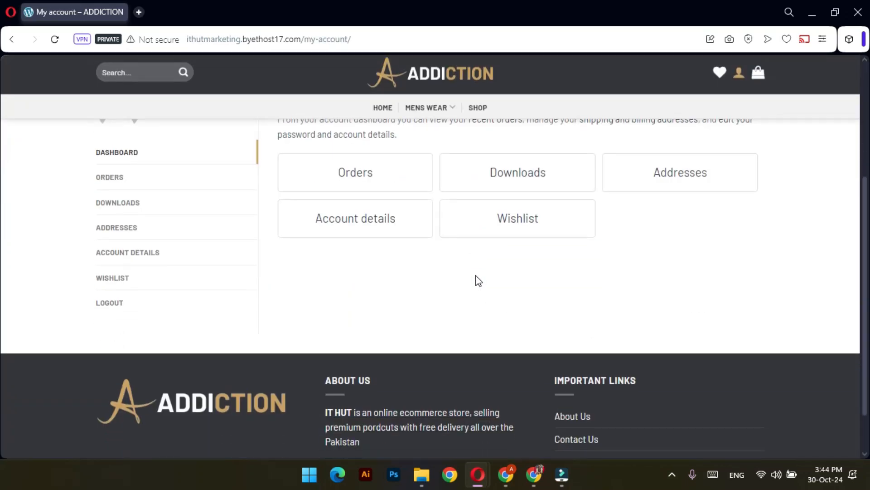
mouse_move(743, 110)
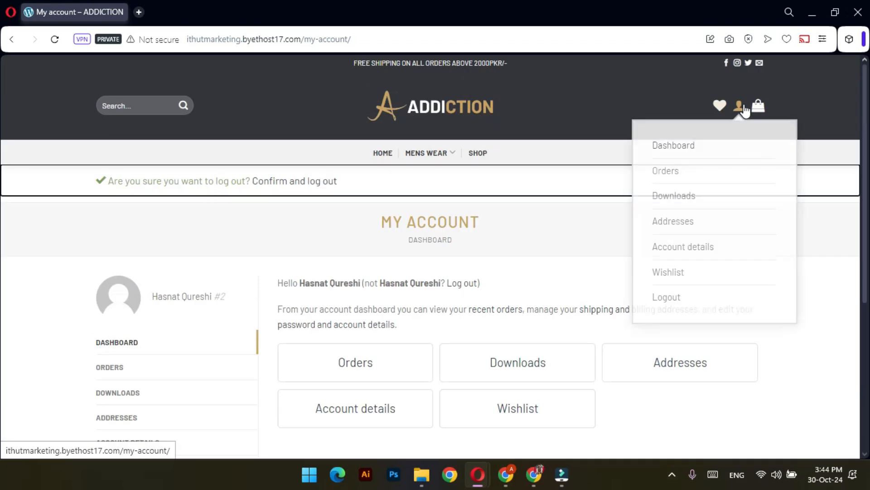
Confirm the customer's log-out and return to the shop's home page
click(312, 182)
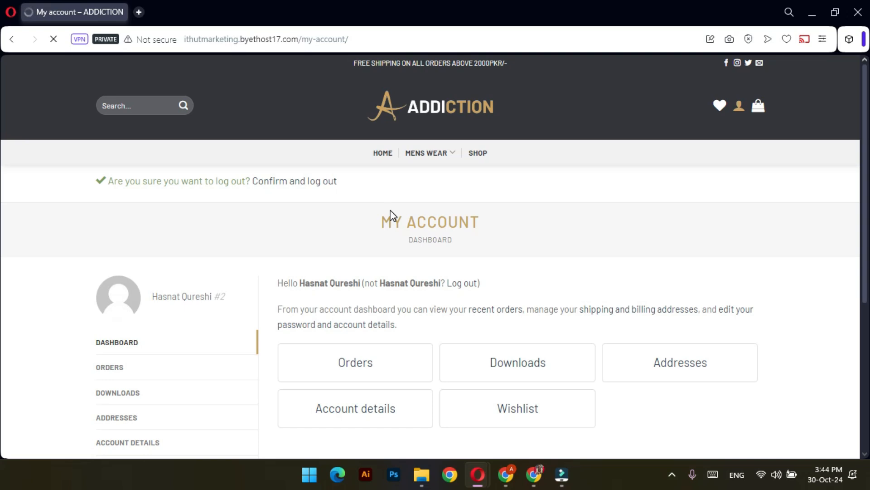
scroll(434, 221, down, 3)
scroll(434, 221, up, 3)
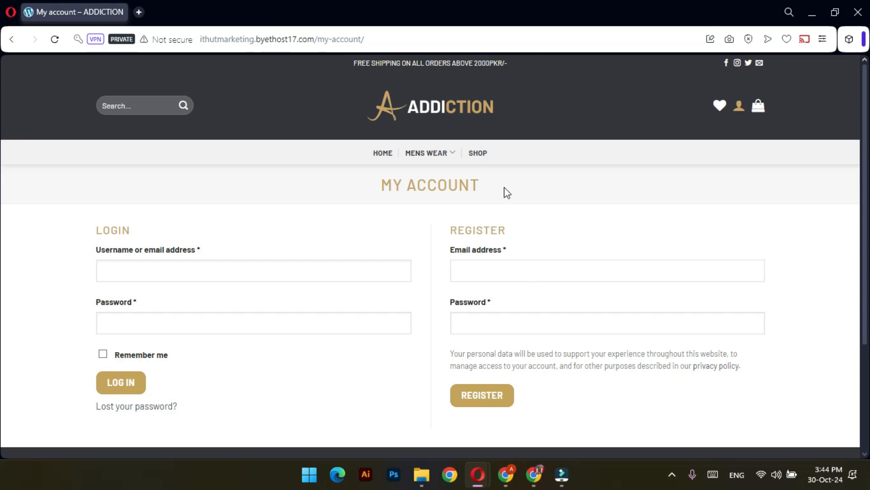
click(460, 108)
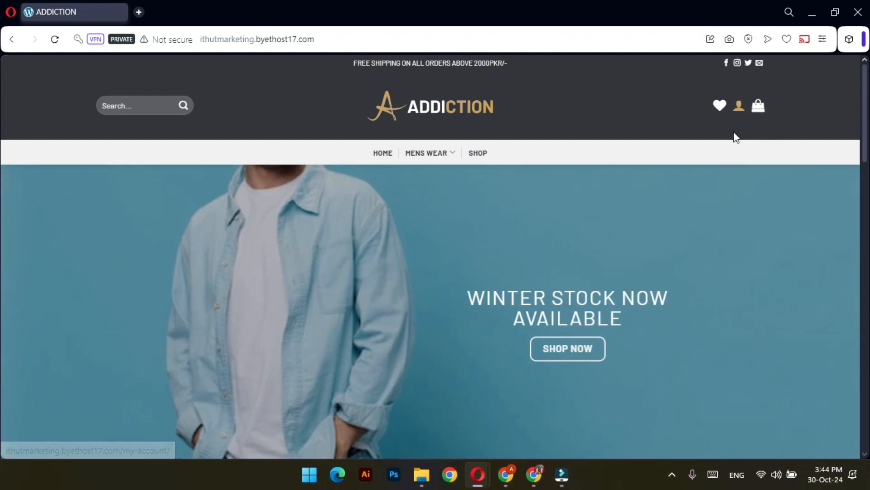
Open the login/register form, check its username, email and password fields, then close it
click(739, 104)
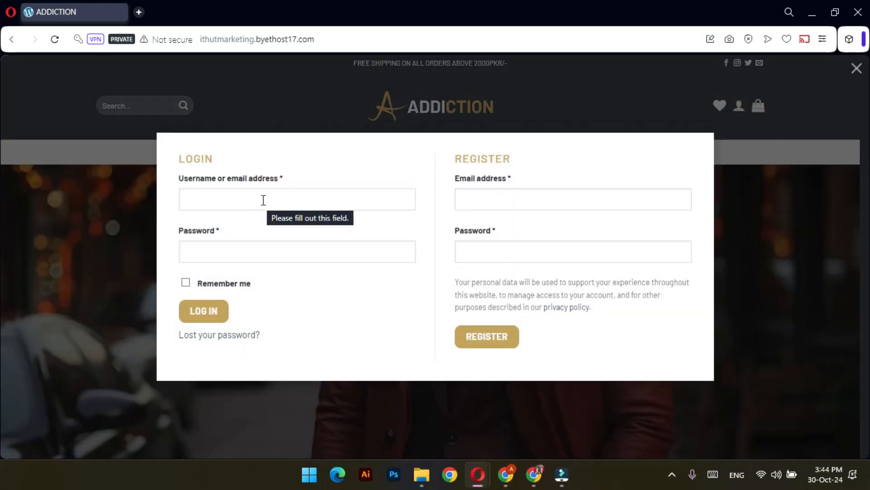
click(340, 201)
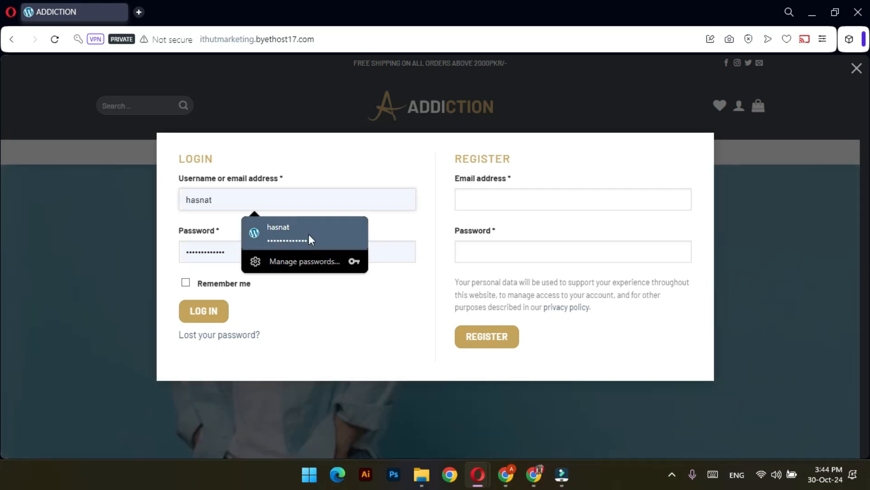
click(356, 305)
click(514, 193)
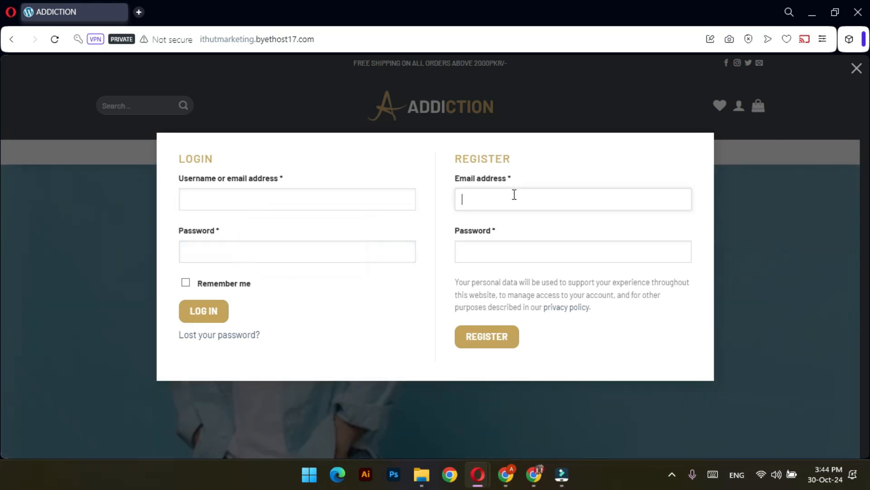
click(482, 248)
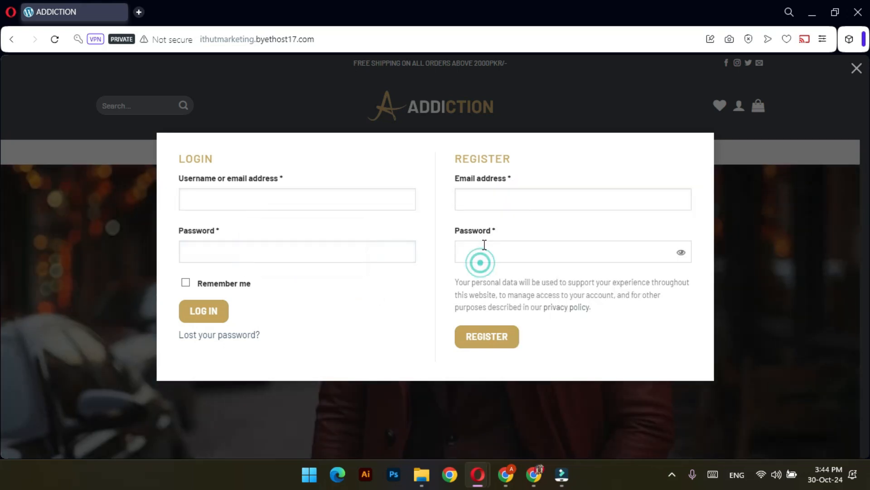
click(445, 289)
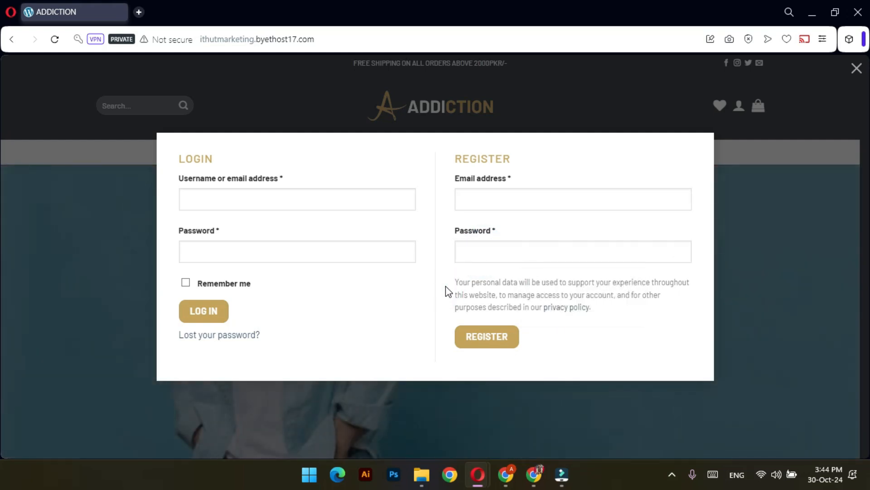
click(670, 475)
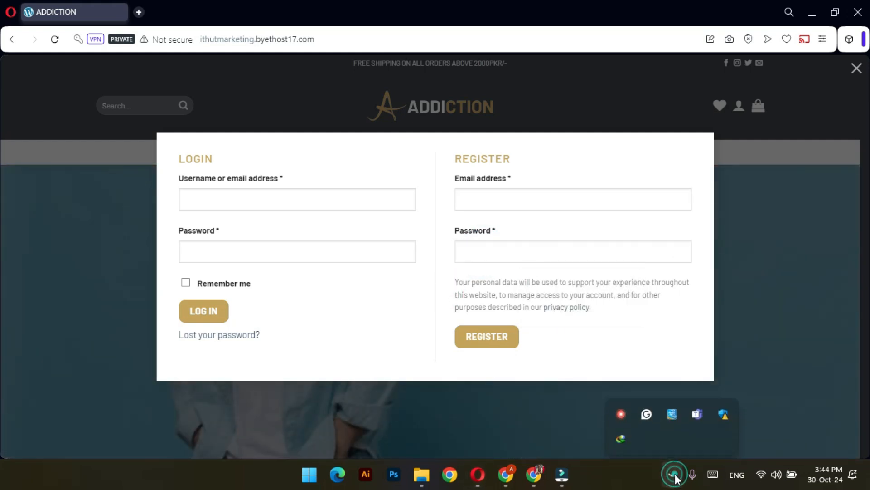
click(438, 286)
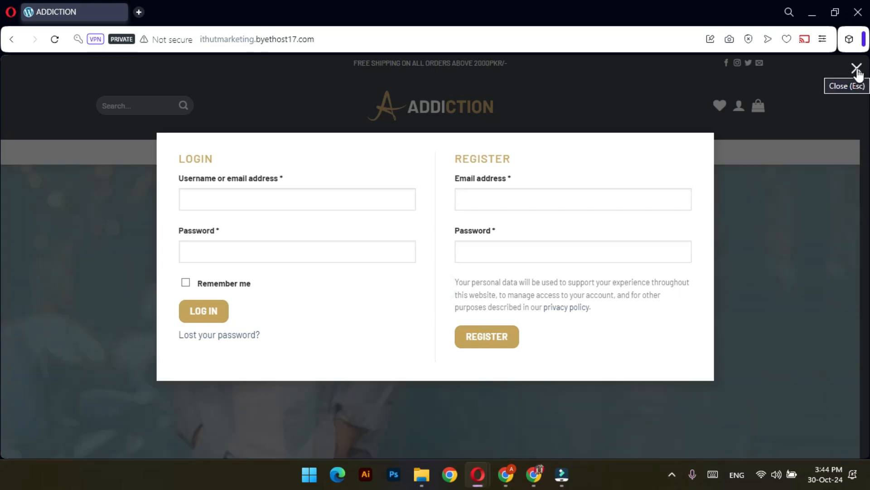
click(856, 69)
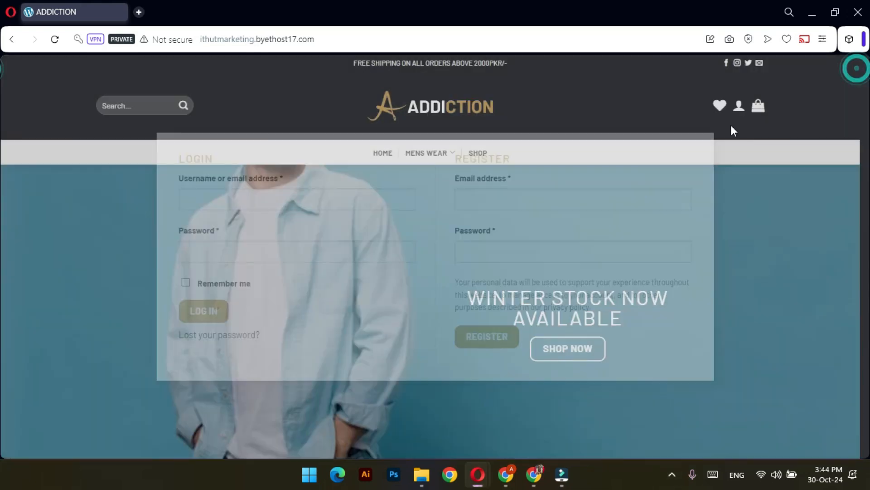
Back in the store admin window, open the WooCommerce Emails settings
key(alt+Tab)
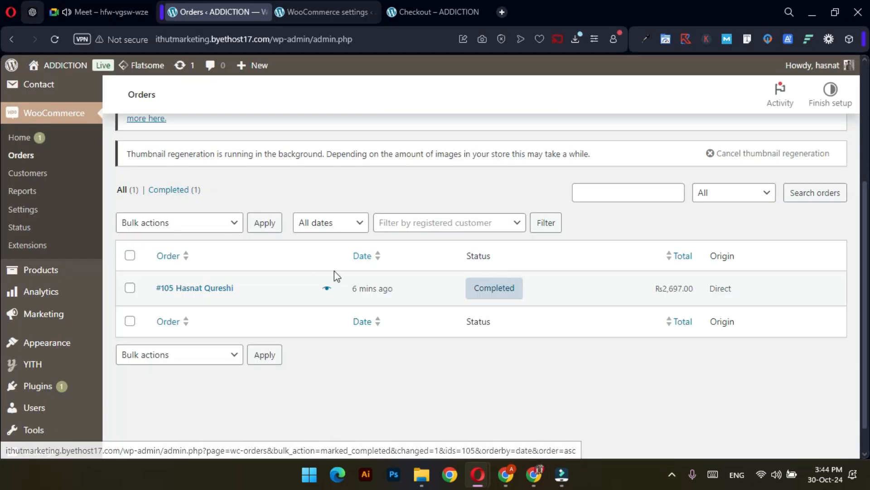
scroll(386, 332, up, 4)
click(320, 2)
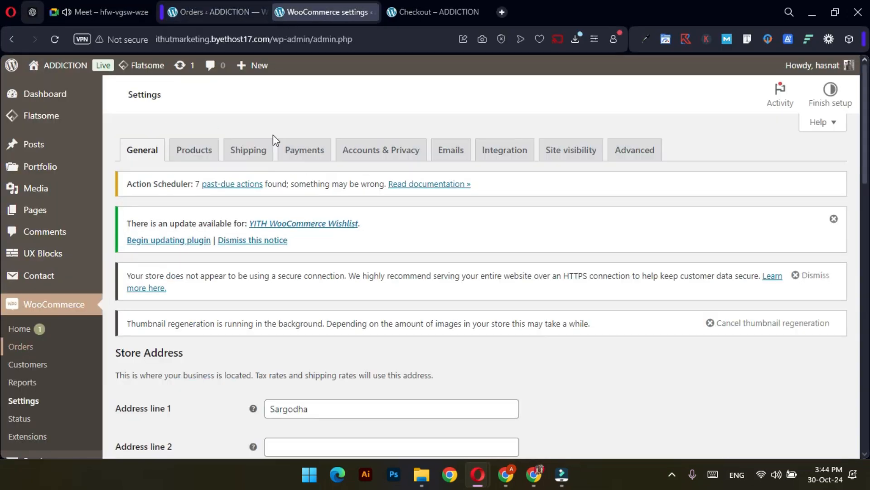
scroll(432, 247, down, 4)
scroll(432, 247, up, 3)
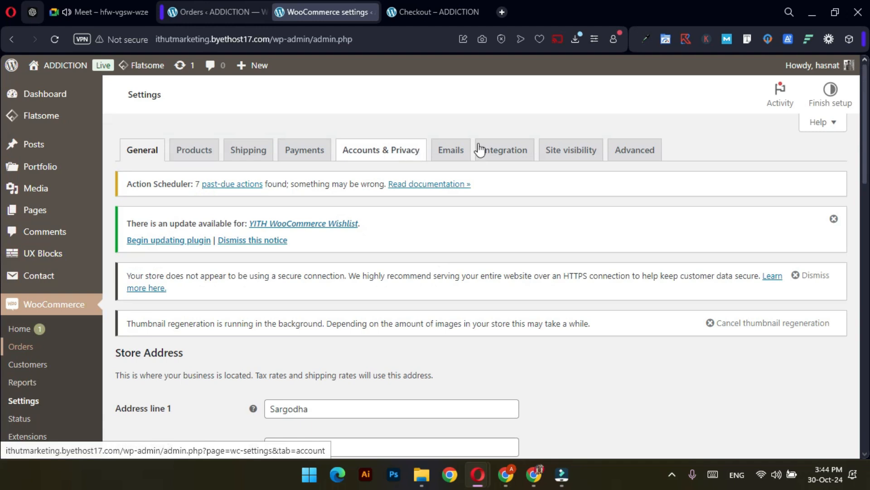
click(449, 155)
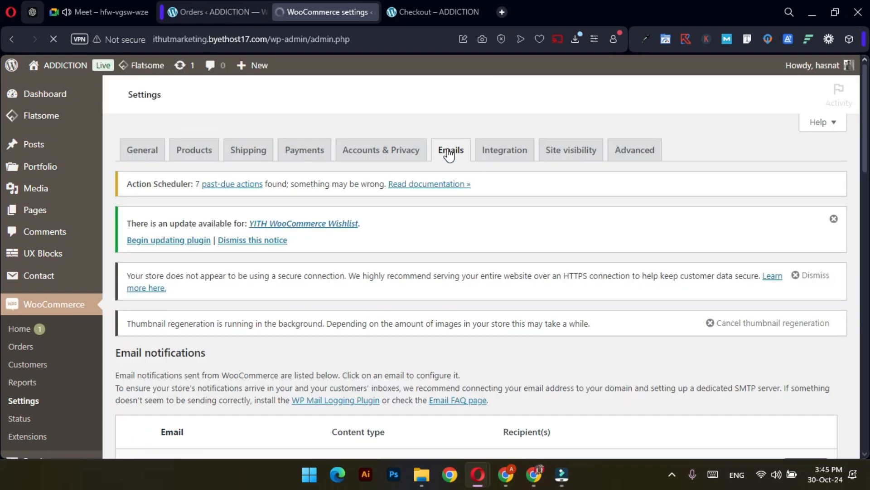
Review the recipients of the New order and Order on-hold emails
scroll(448, 153, down, 5)
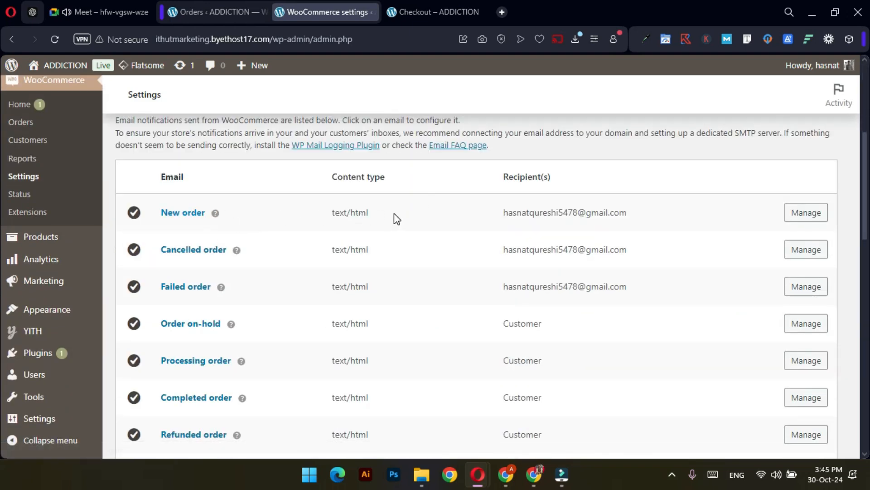
drag(671, 210, 501, 225)
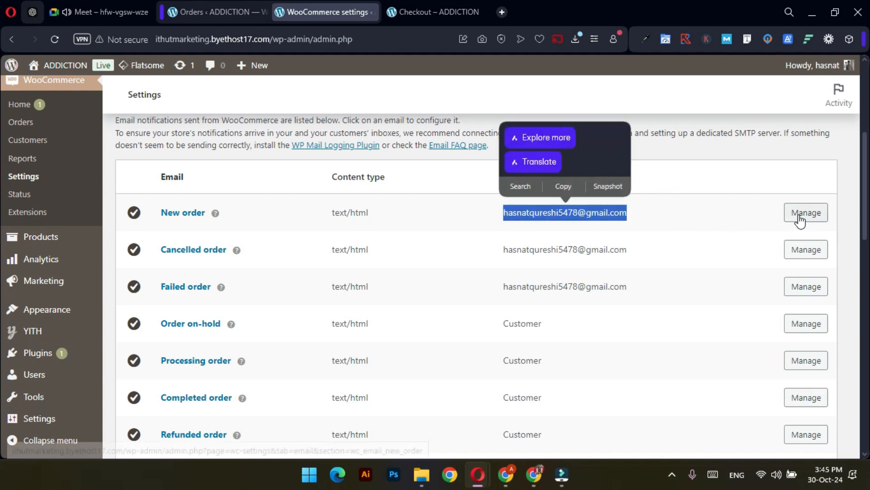
click(705, 217)
scroll(658, 259, down, 1)
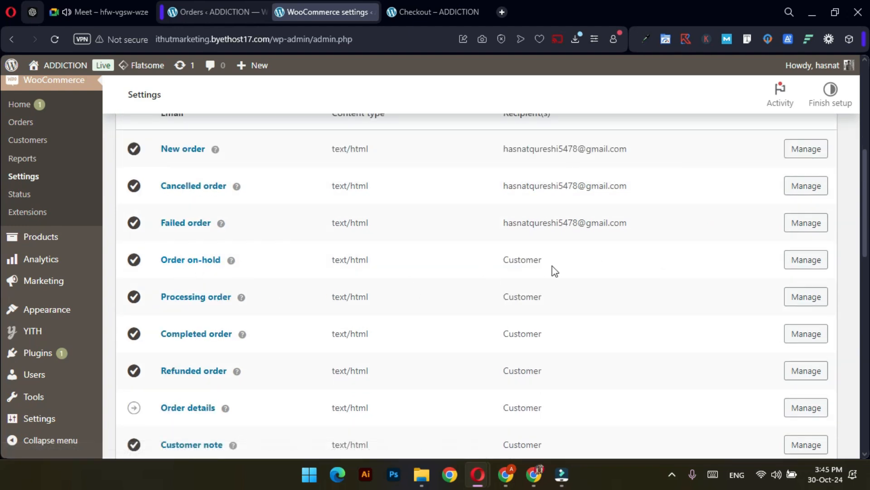
drag(546, 260, 512, 262)
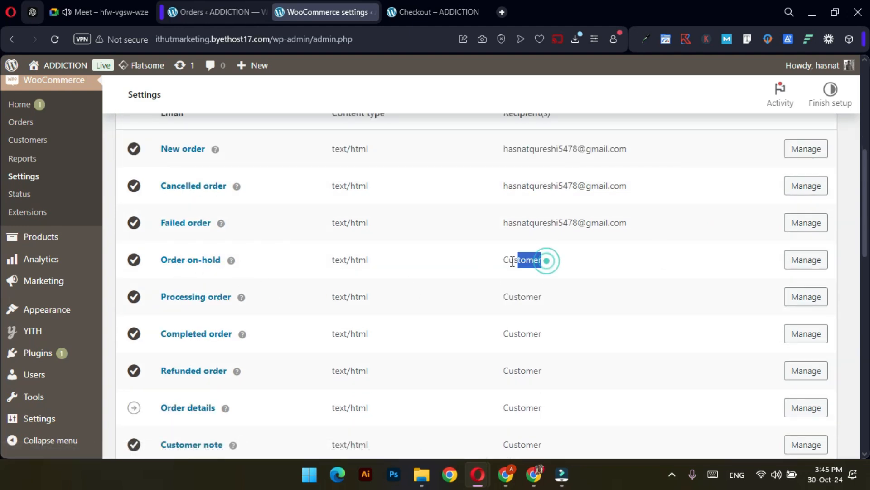
click(551, 300)
Confirm Processing order, Completed order and Order details emails go to the Customer
drag(570, 297, 477, 298)
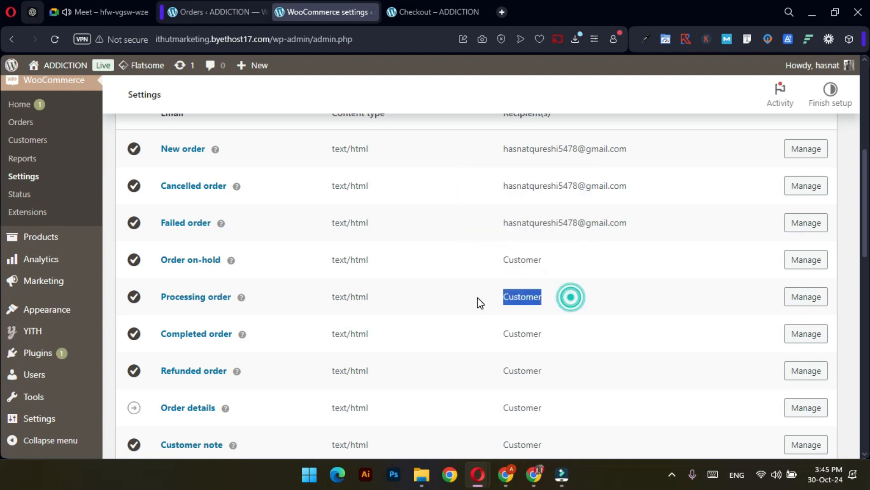
drag(554, 336, 492, 343)
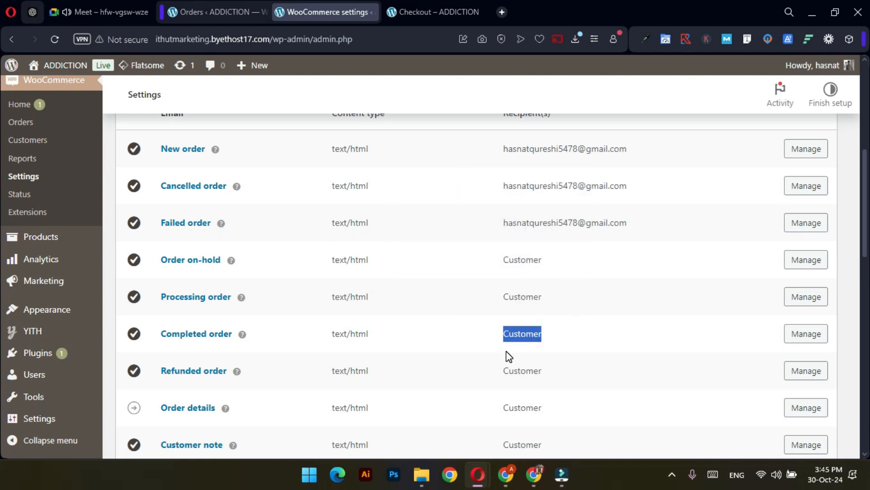
scroll(439, 360, down, 1)
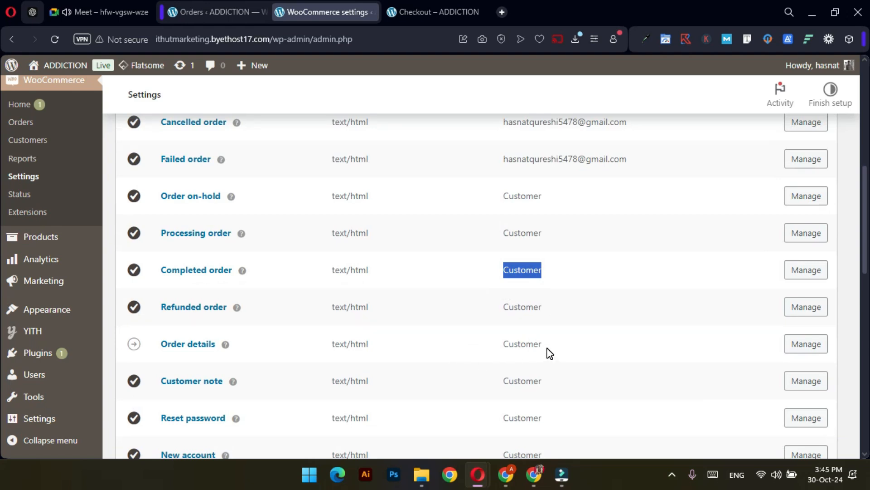
scroll(561, 352, down, 1)
drag(553, 291, 495, 283)
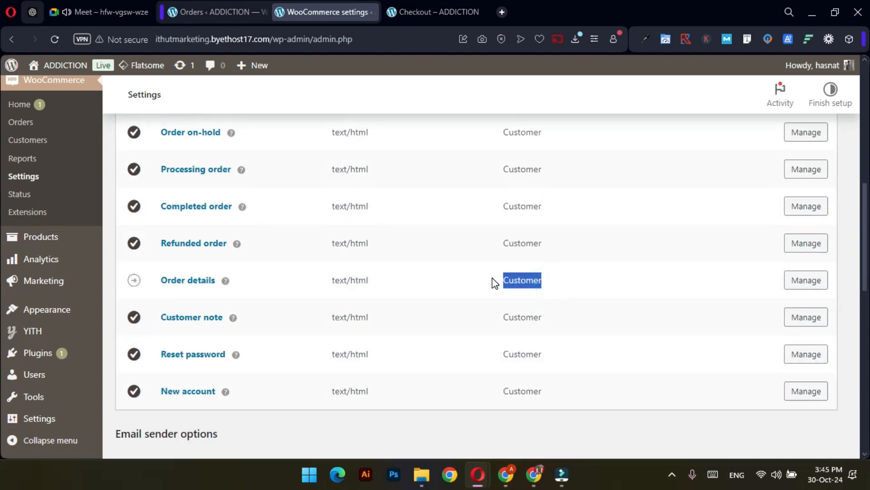
click(607, 283)
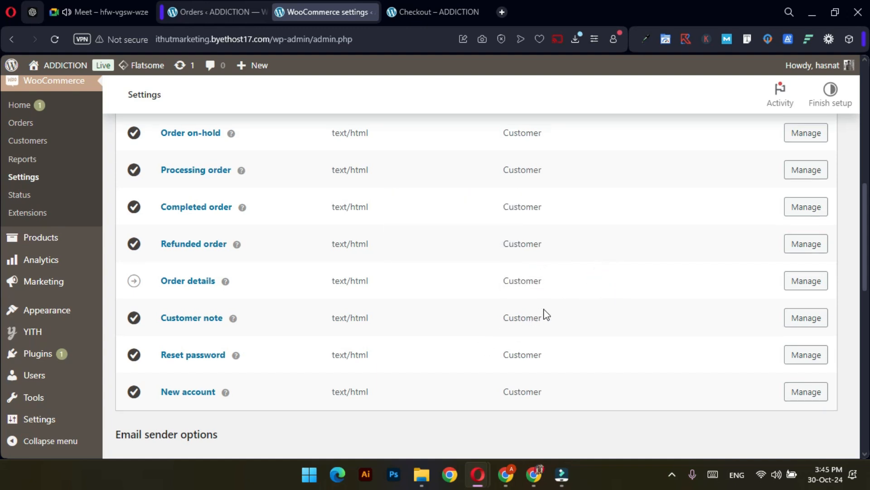
scroll(544, 314, up, 5)
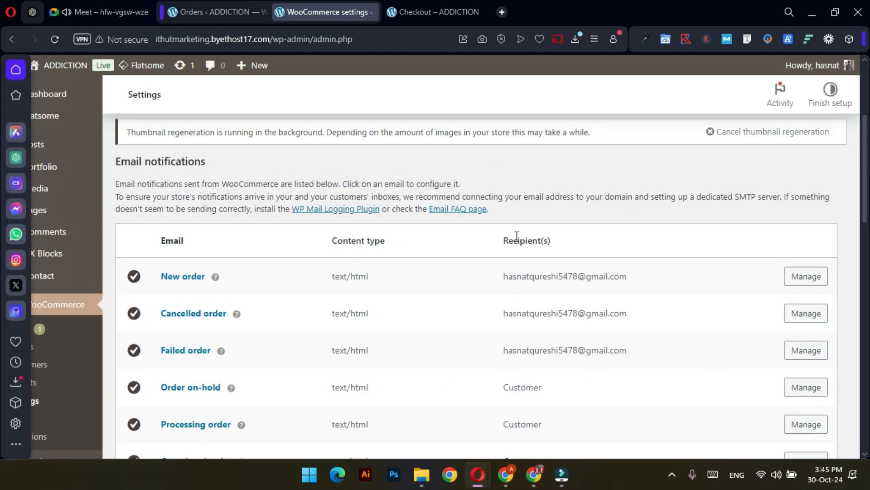
click(537, 478)
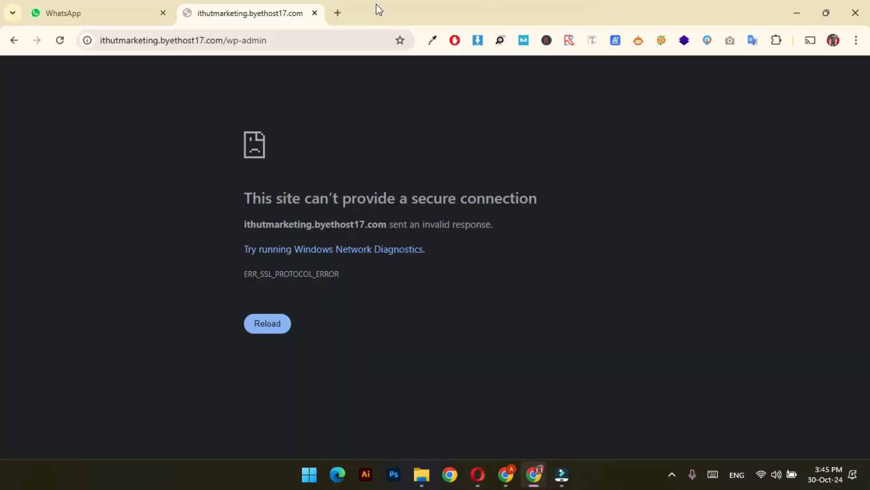
In a new tab, open Gmail and check the Inbox and Spam folder for the order email
click(343, 13)
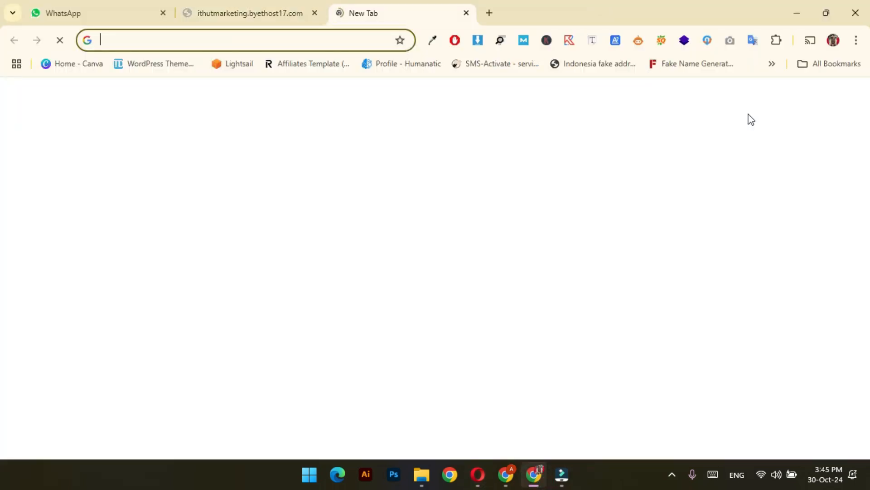
click(719, 97)
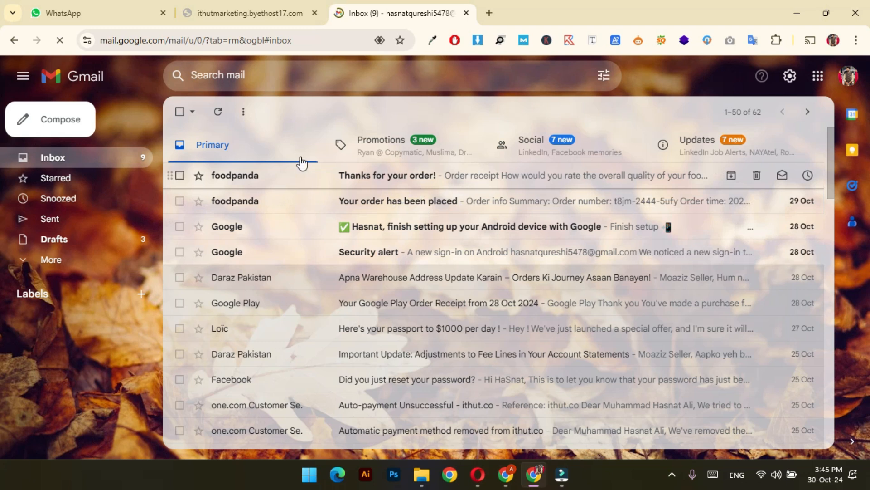
click(64, 260)
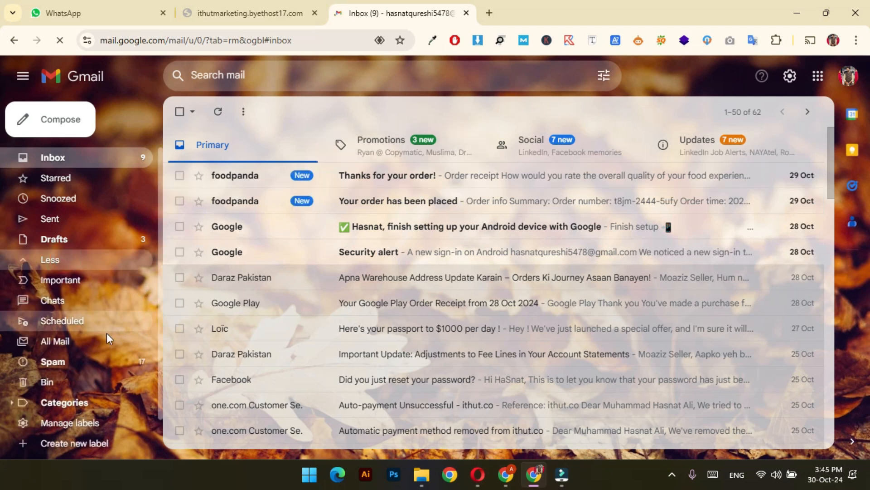
click(91, 362)
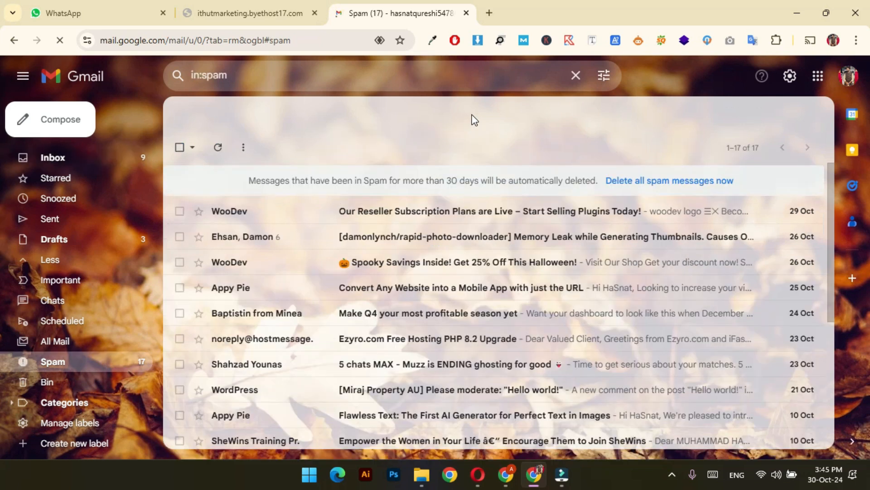
click(64, 158)
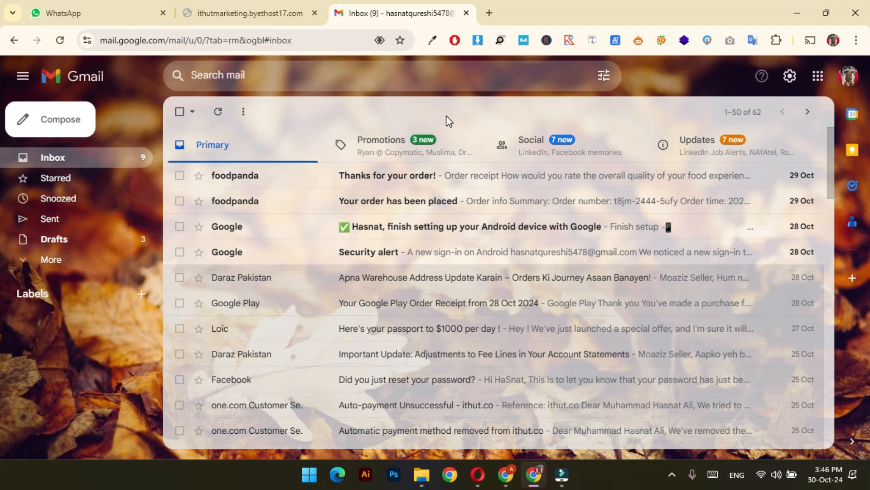
key(alt+Tab)
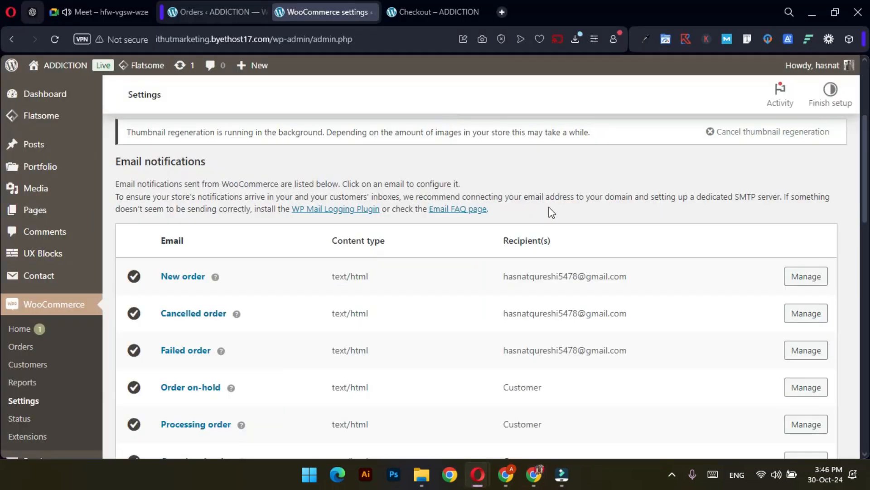
Open the WordPress admin Dashboard, glancing at the Orders tab while it loads
scroll(551, 212, up, 4)
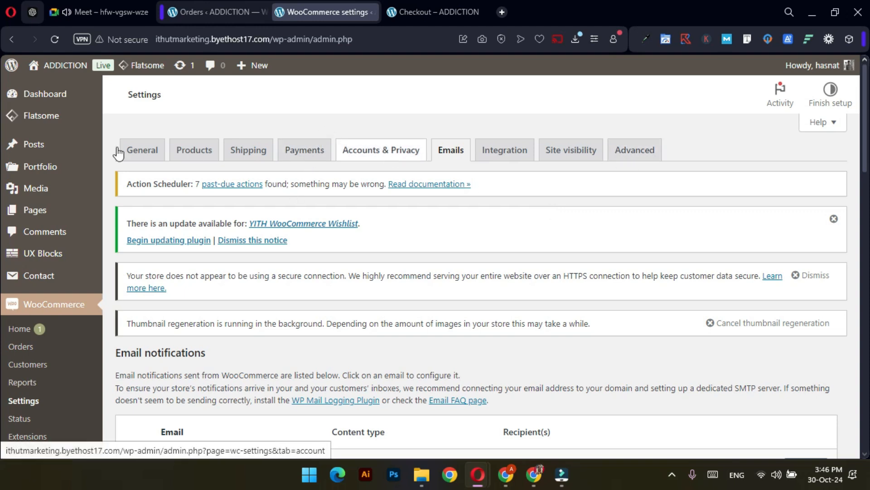
click(69, 105)
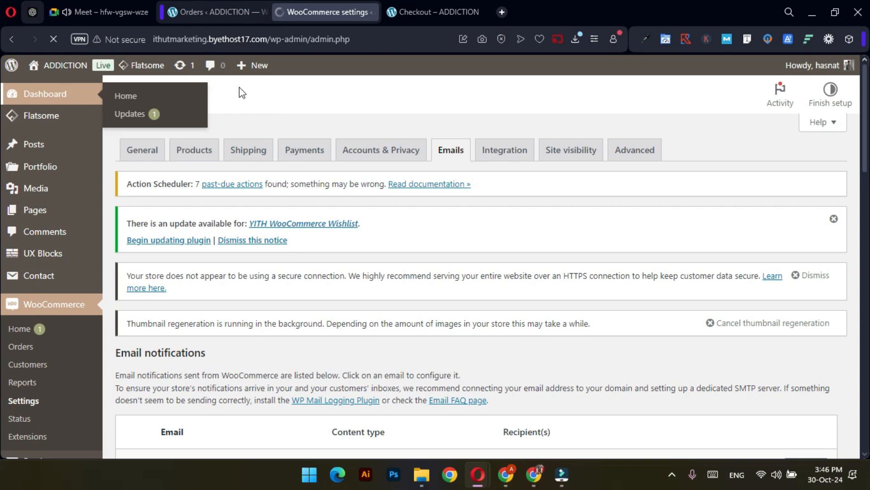
click(213, 10)
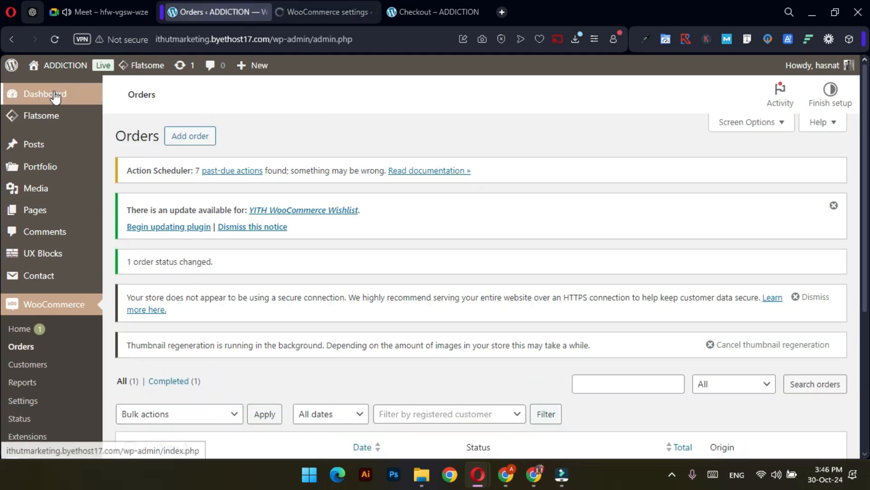
click(311, 13)
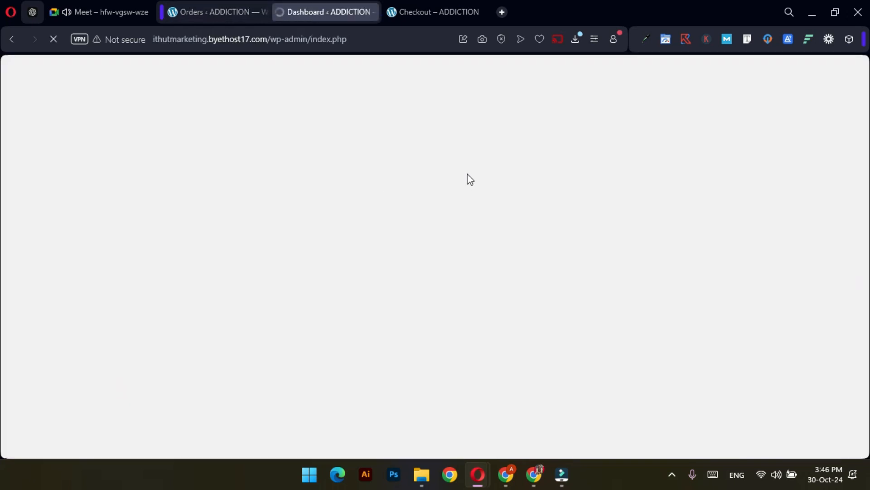